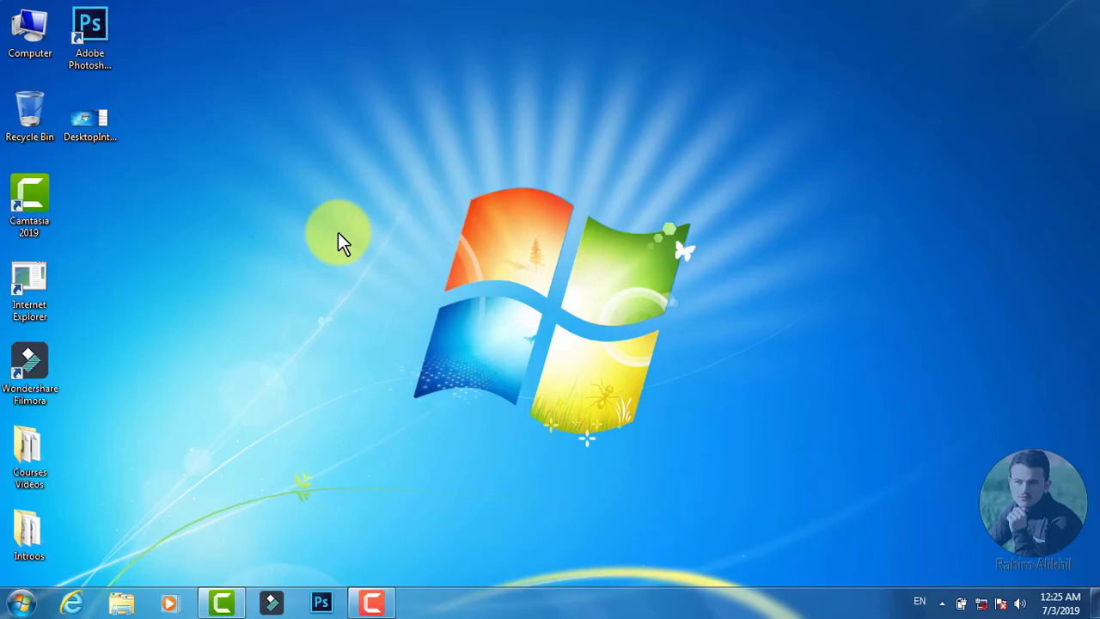
Open the DesktopInterface.jpg image from the desktop to view the labelled interface parts, and close it.
{"action": "double_click", "coordinate": [101, 134]}
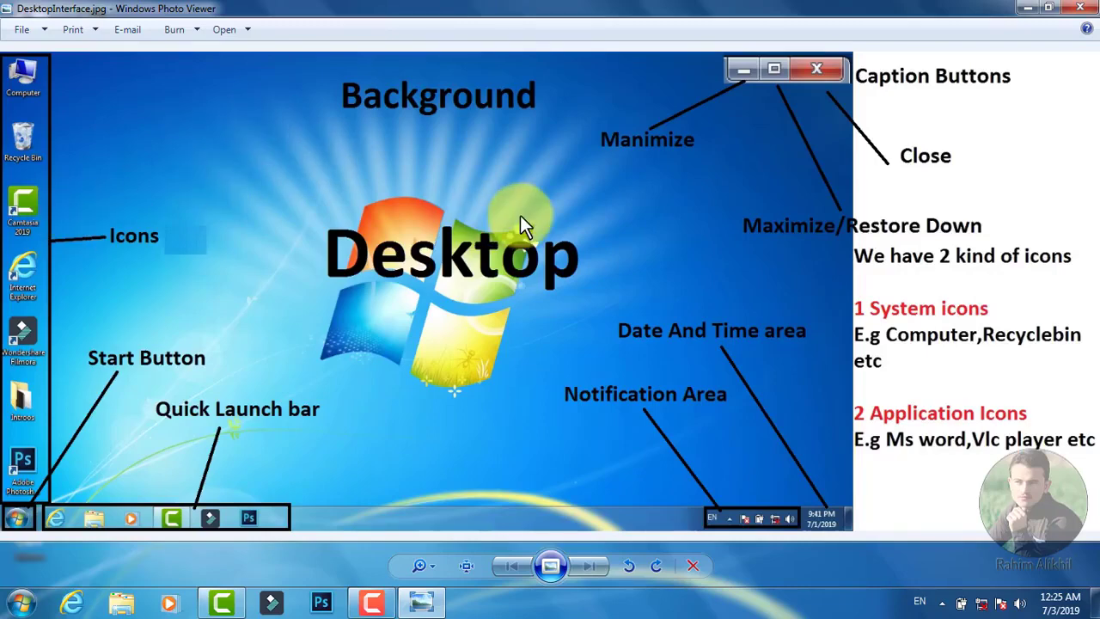
{"action": "left_click", "coordinate": [1080, 8]}
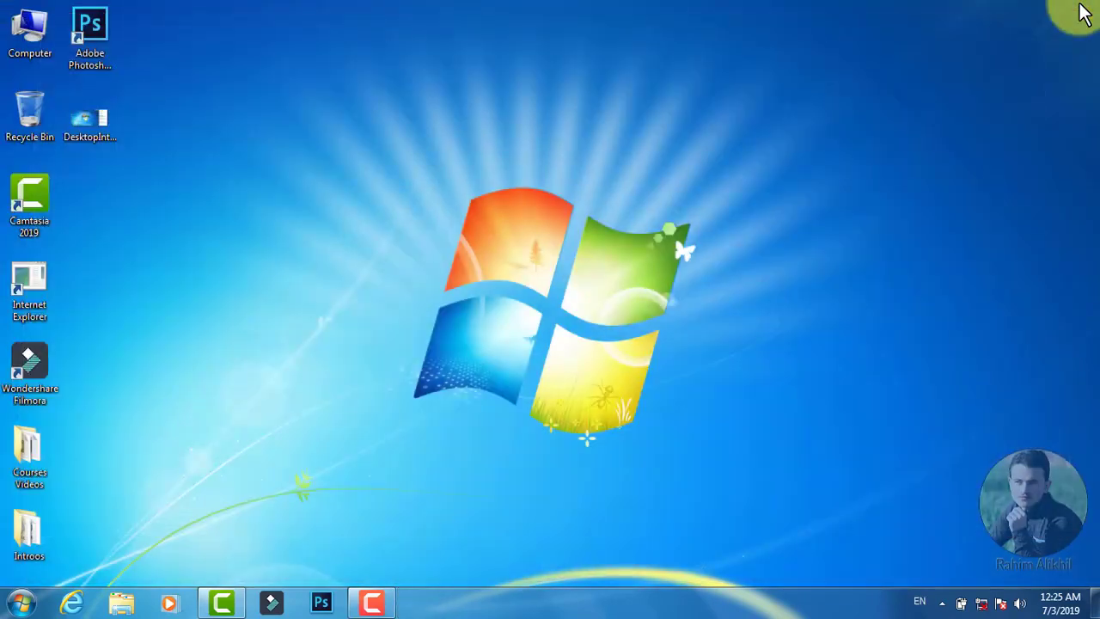
Examine the power options offered from the desktop and the shutdown alternatives offered from Start.
{"action": "right_click", "coordinate": [292, 176]}
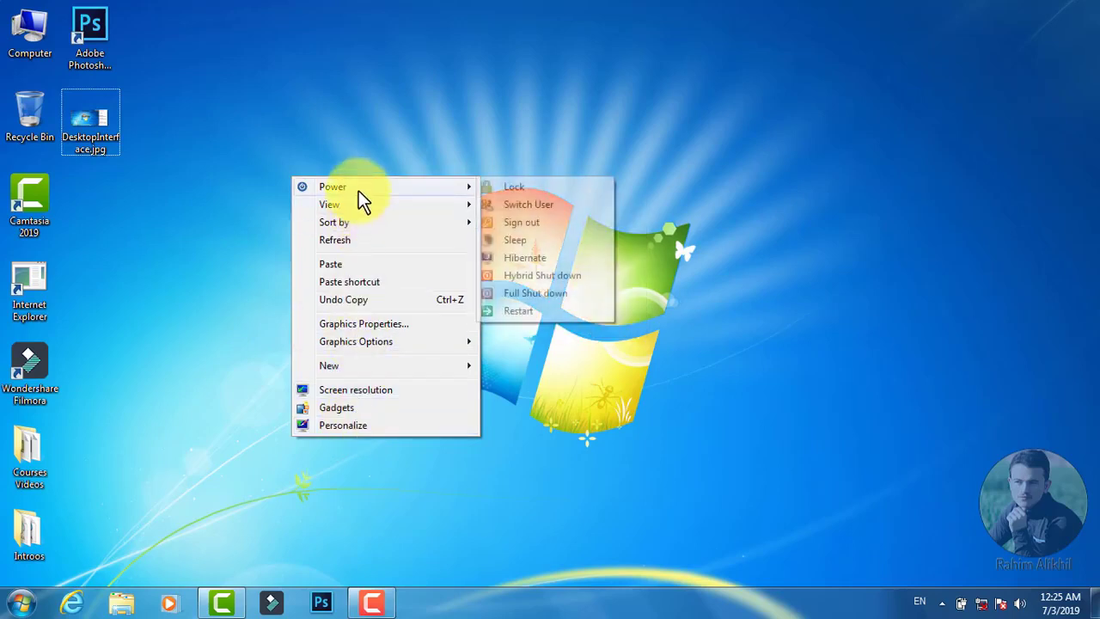
{"action": "mouse_move", "coordinate": [324, 187]}
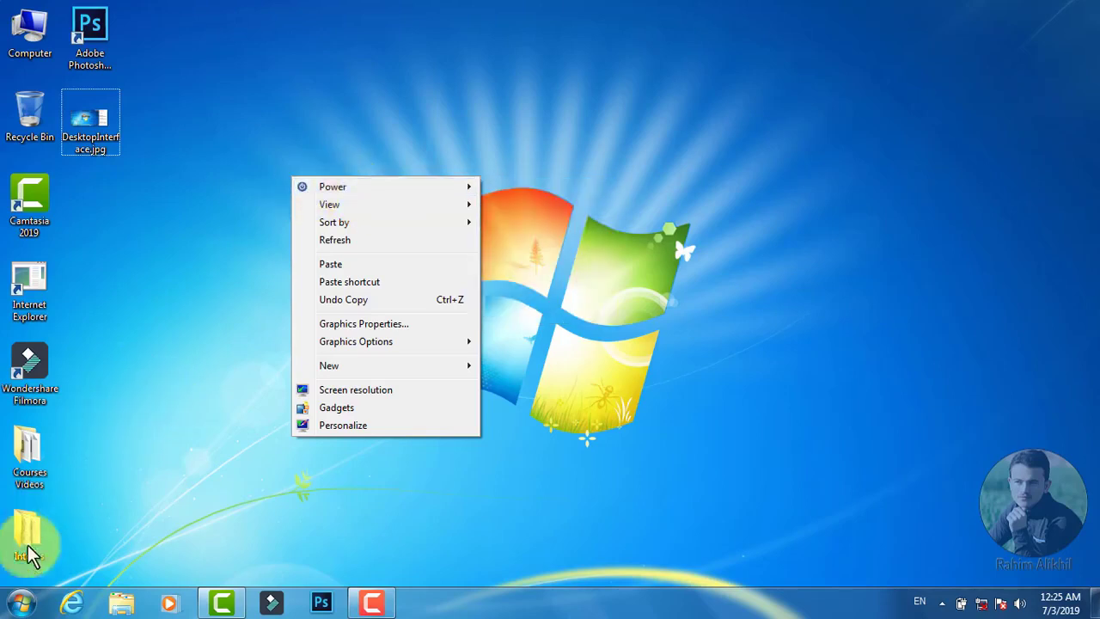
{"action": "left_click", "coordinate": [36, 601]}
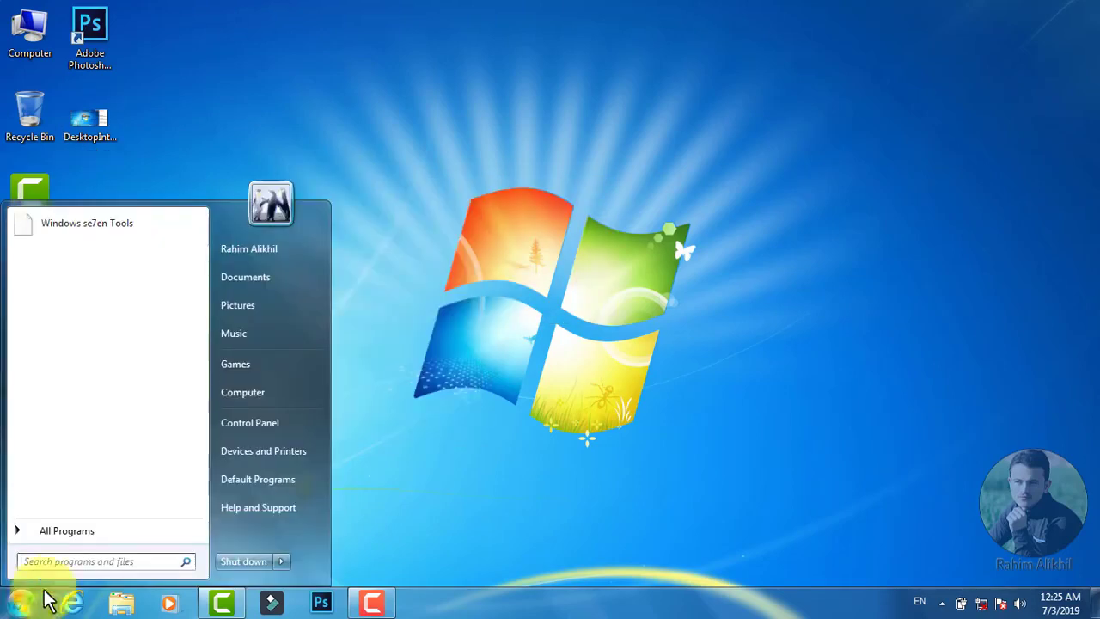
{"action": "left_click", "coordinate": [280, 561]}
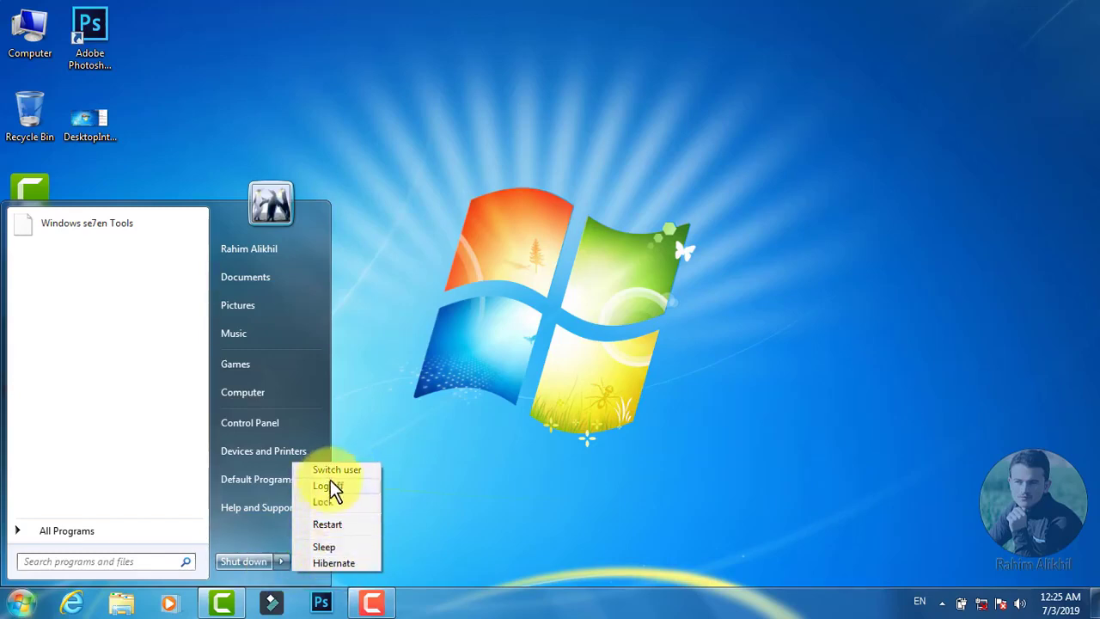
Display the desktop icons at the large size and select all of them.
{"action": "right_click", "coordinate": [384, 125]}
{"action": "mouse_move", "coordinate": [422, 135]}
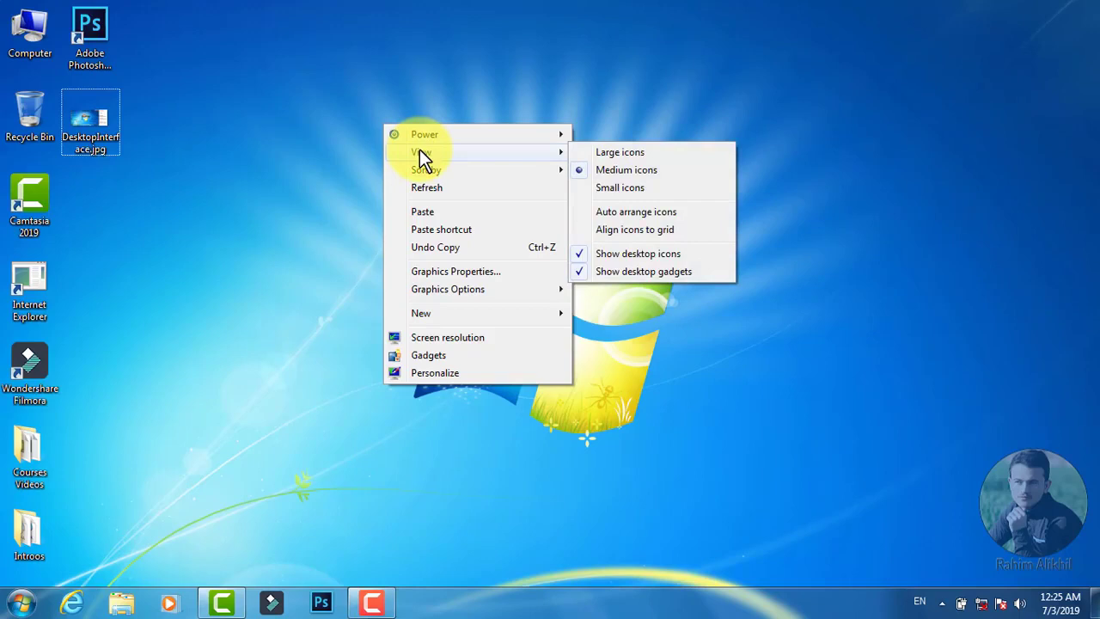
{"action": "left_click", "coordinate": [633, 154]}
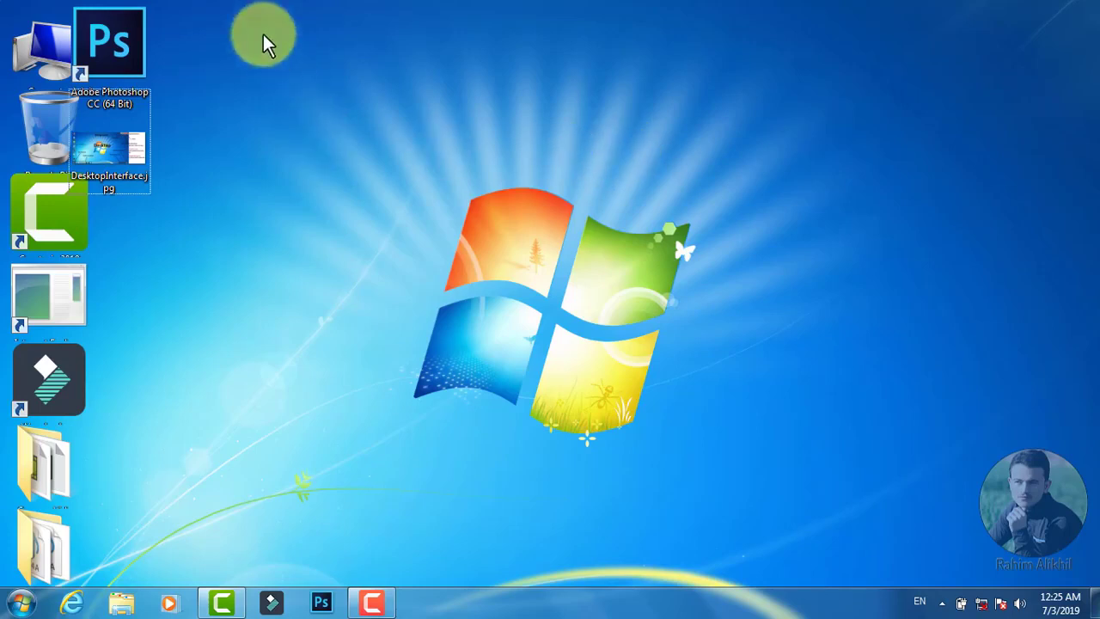
{"action": "left_click_drag", "start_coordinate": [234, 30], "coordinate": [24, 555]}
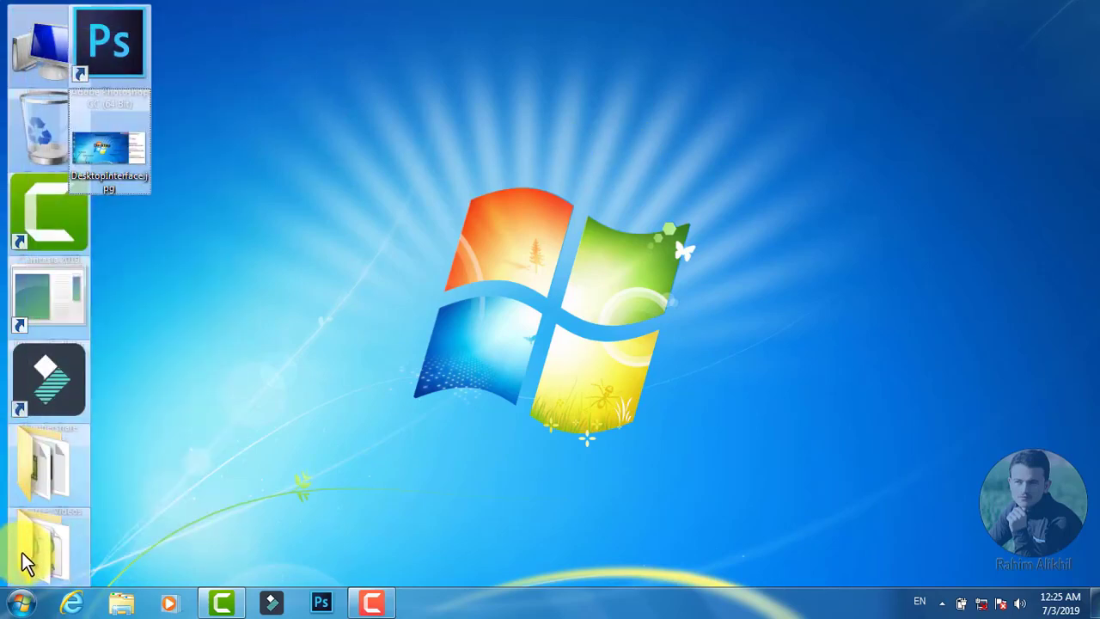
Set the desktop icons to the medium size.
{"action": "right_click", "coordinate": [271, 185]}
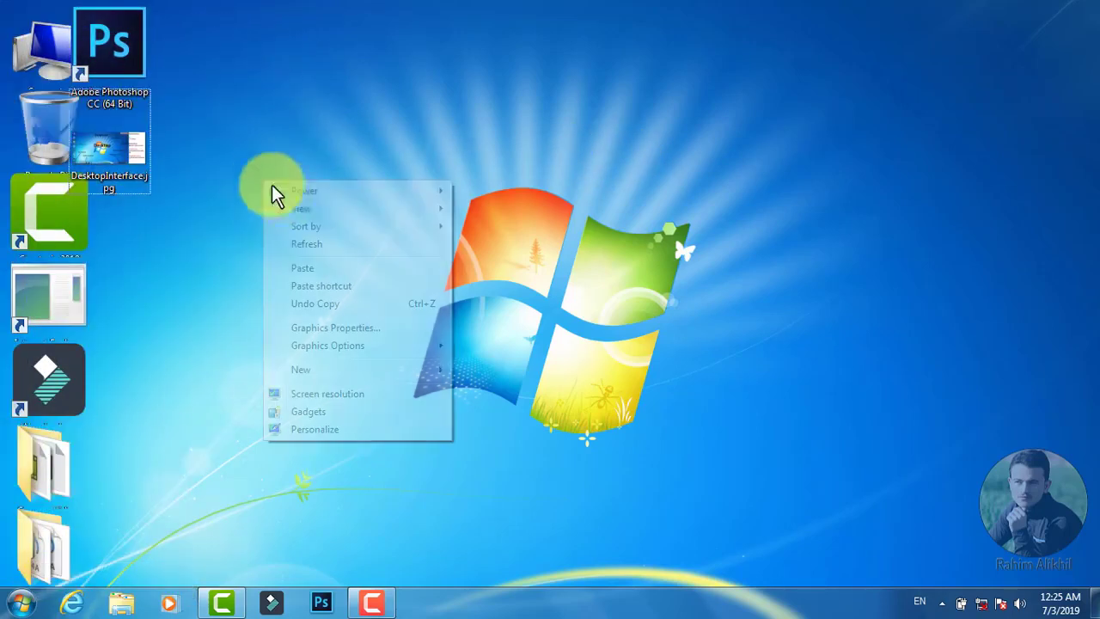
{"action": "mouse_move", "coordinate": [295, 209]}
{"action": "left_click", "coordinate": [517, 228]}
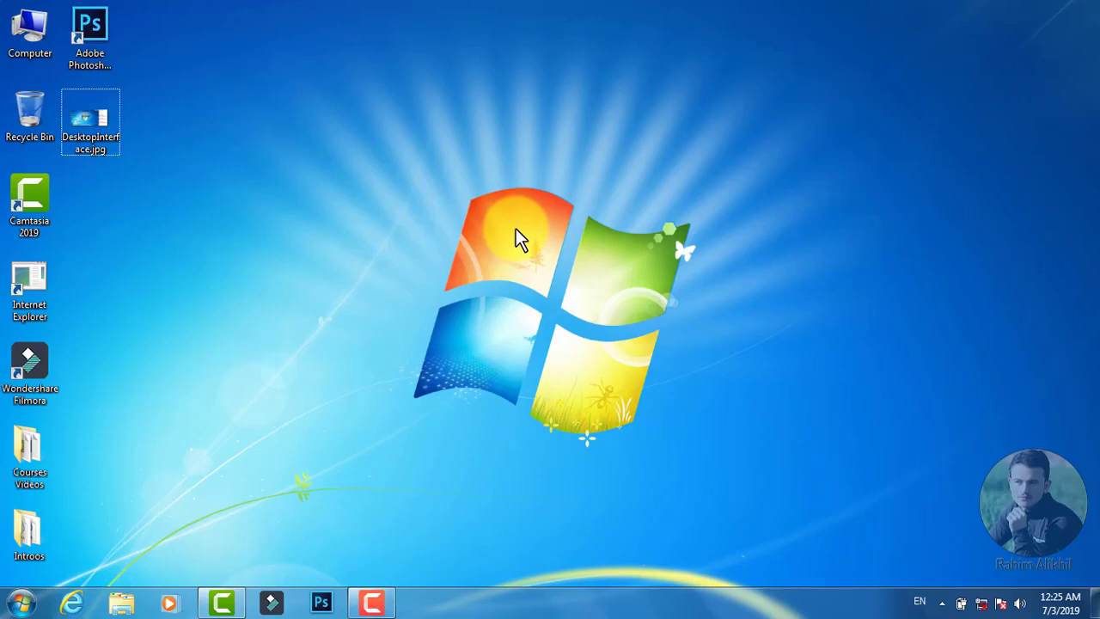
Switch the desktop icons to the small size and return them to medium.
{"action": "right_click", "coordinate": [287, 161]}
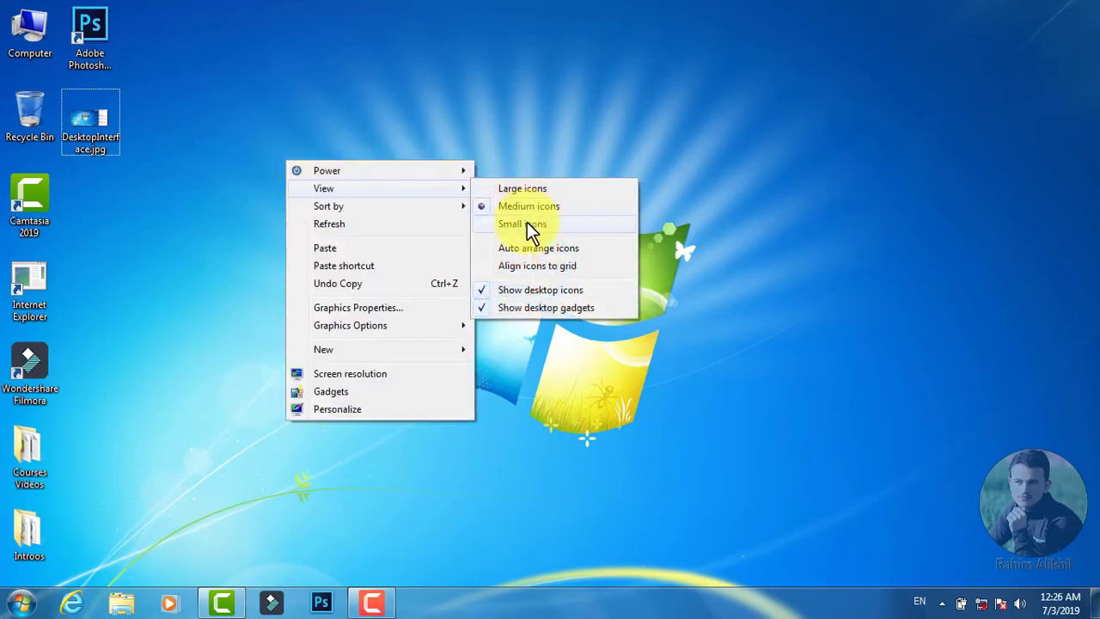
{"action": "left_click", "coordinate": [527, 225]}
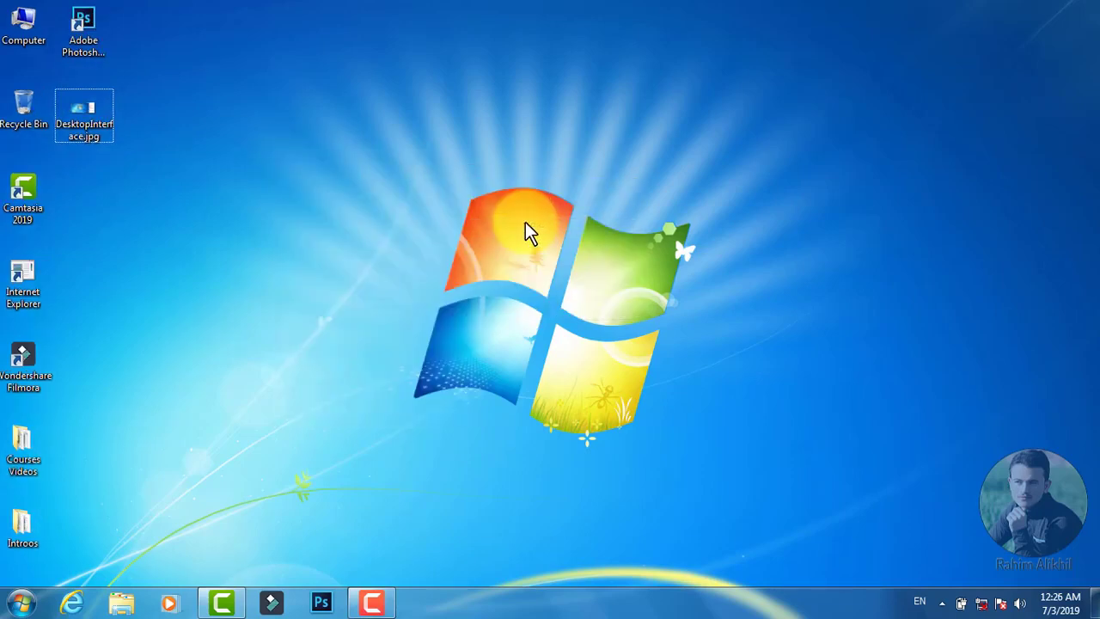
{"action": "right_click", "coordinate": [269, 159]}
{"action": "mouse_move", "coordinate": [307, 186]}
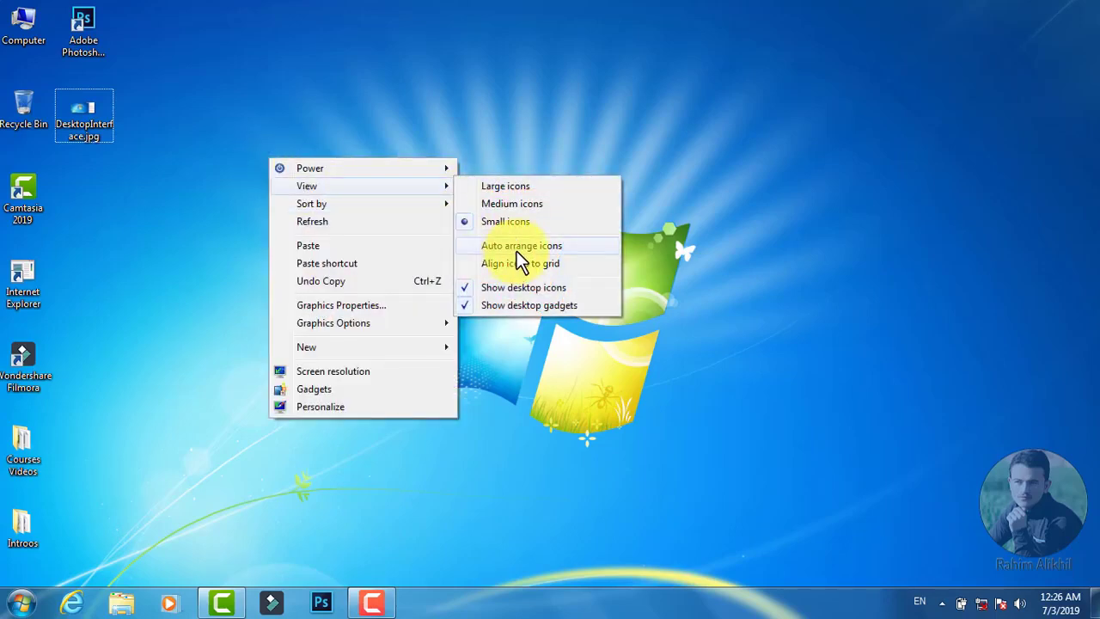
{"action": "left_click", "coordinate": [540, 202]}
Scatter the Camtasia, Internet Explorer, Filmora, Courses Videos and Recycle Bin icons across the desktop, and place DesktopInterface.jpg below Computer.
{"action": "left_click_drag", "start_coordinate": [16, 199], "coordinate": [227, 243]}
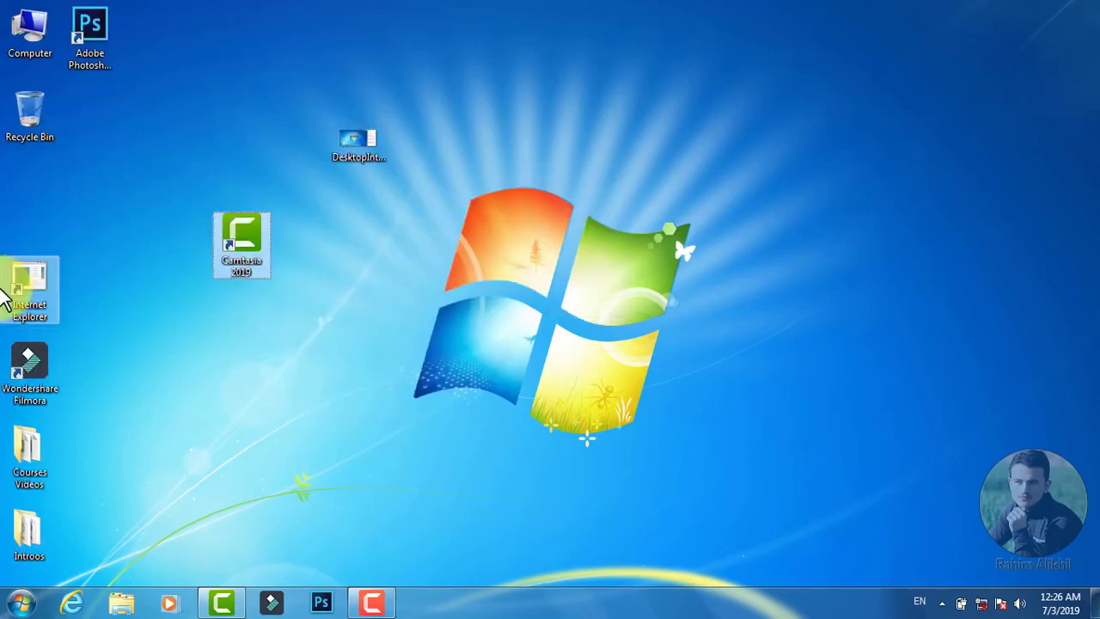
{"action": "left_click_drag", "start_coordinate": [7, 288], "coordinate": [203, 326]}
{"action": "left_click_drag", "start_coordinate": [35, 369], "coordinate": [237, 416]}
{"action": "left_click_drag", "start_coordinate": [54, 434], "coordinate": [285, 476]}
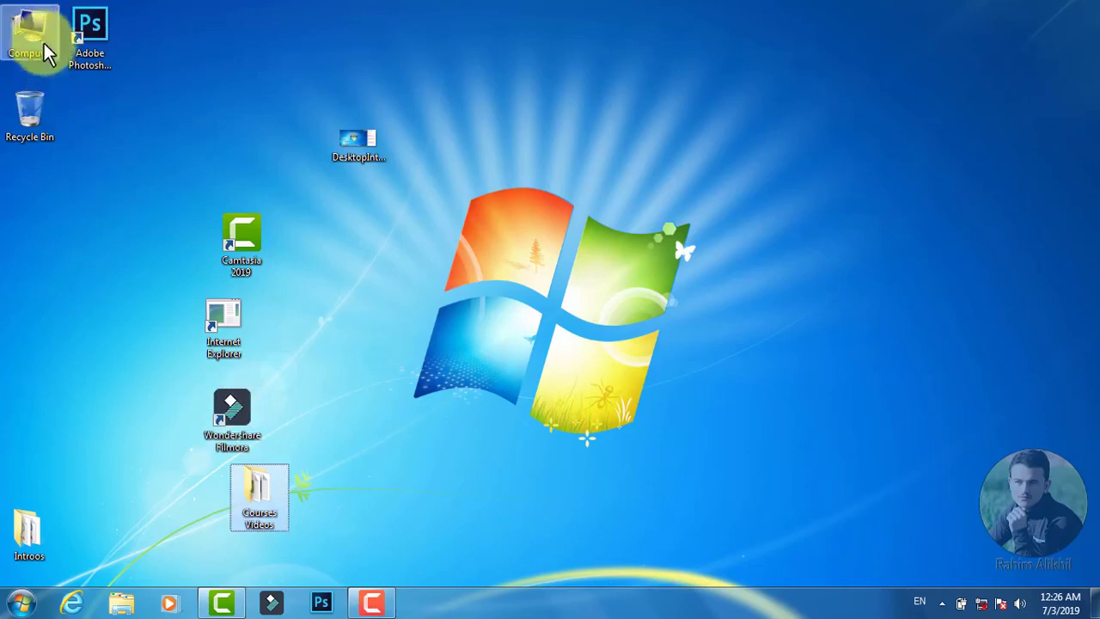
{"action": "left_click_drag", "start_coordinate": [30, 32], "coordinate": [444, 129]}
{"action": "left_click_drag", "start_coordinate": [29, 110], "coordinate": [403, 302]}
{"action": "left_click_drag", "start_coordinate": [449, 132], "coordinate": [23, 37]}
{"action": "left_click_drag", "start_coordinate": [358, 143], "coordinate": [33, 104]}
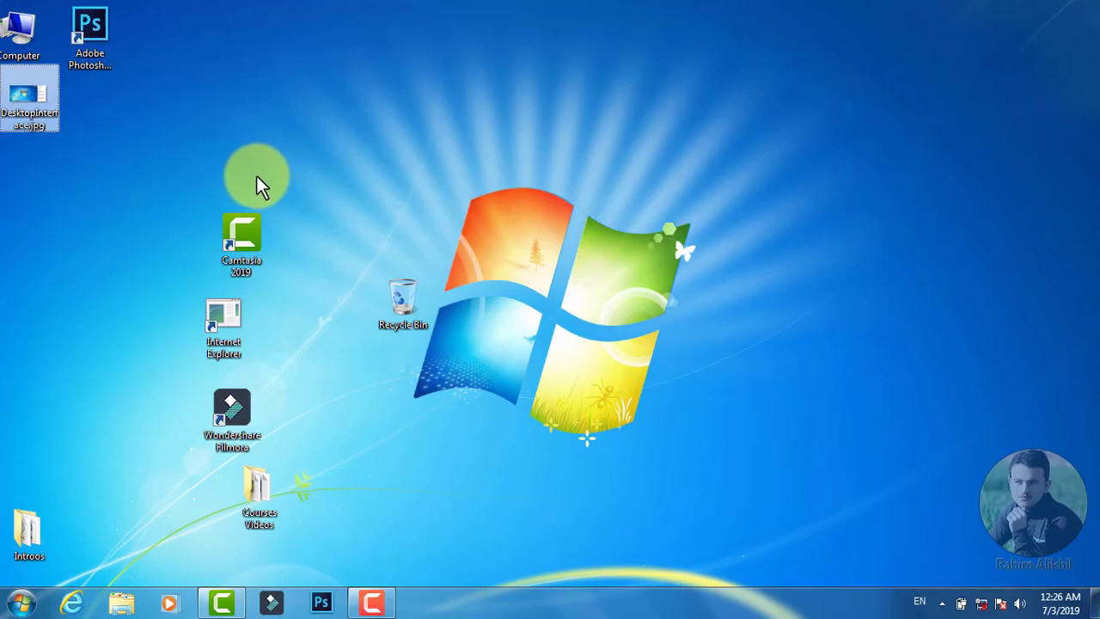
Turn on automatic arranging of the desktop icons and try to move the DesktopInterface.jpg icon.
{"action": "right_click", "coordinate": [288, 111]}
{"action": "mouse_move", "coordinate": [312, 139]}
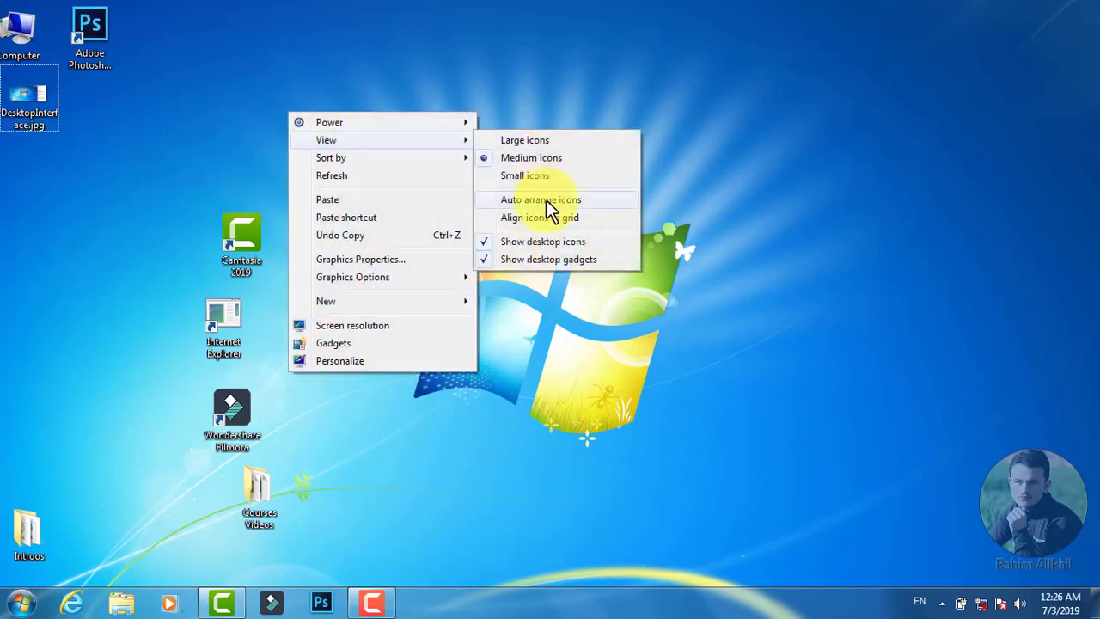
{"action": "left_click", "coordinate": [517, 199]}
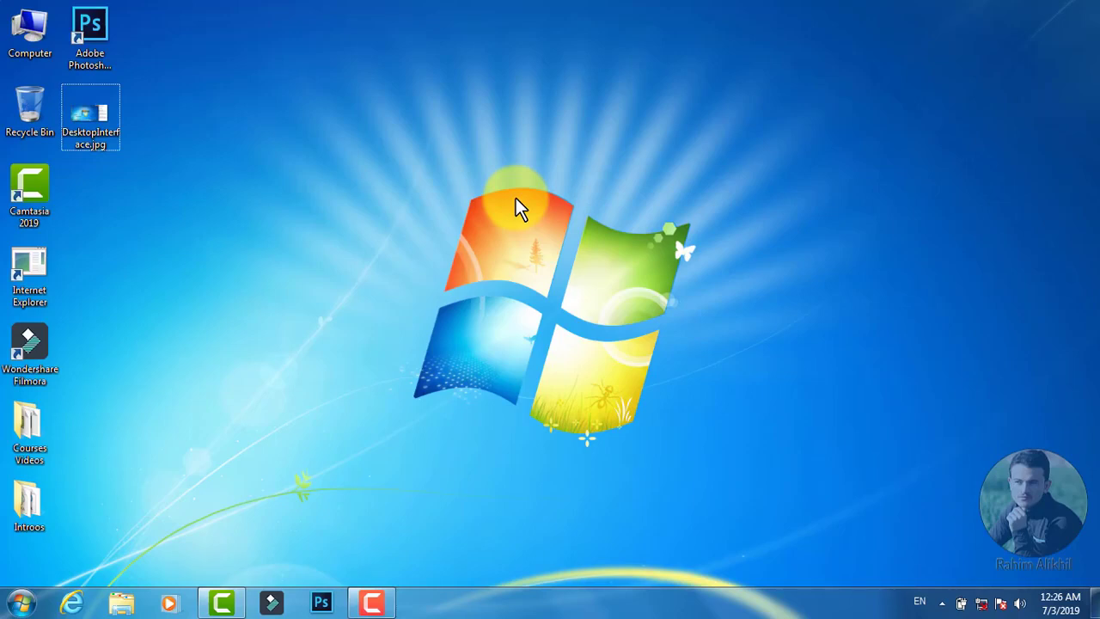
{"action": "right_click", "coordinate": [386, 154]}
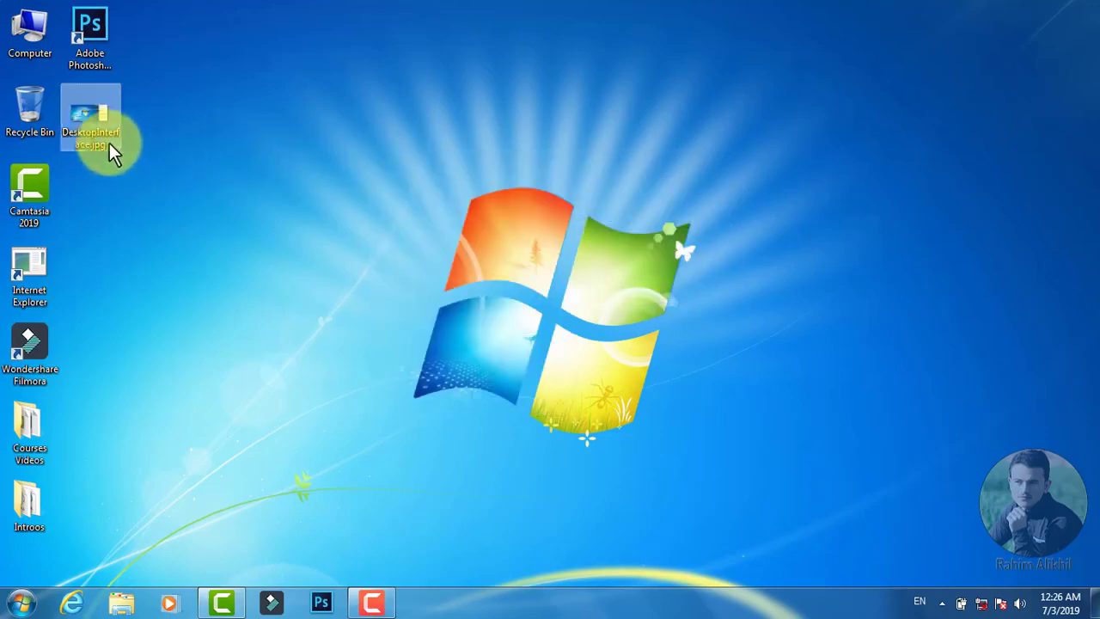
{"action": "left_click_drag", "start_coordinate": [109, 142], "coordinate": [121, 85]}
{"action": "left_click", "coordinate": [113, 74]}
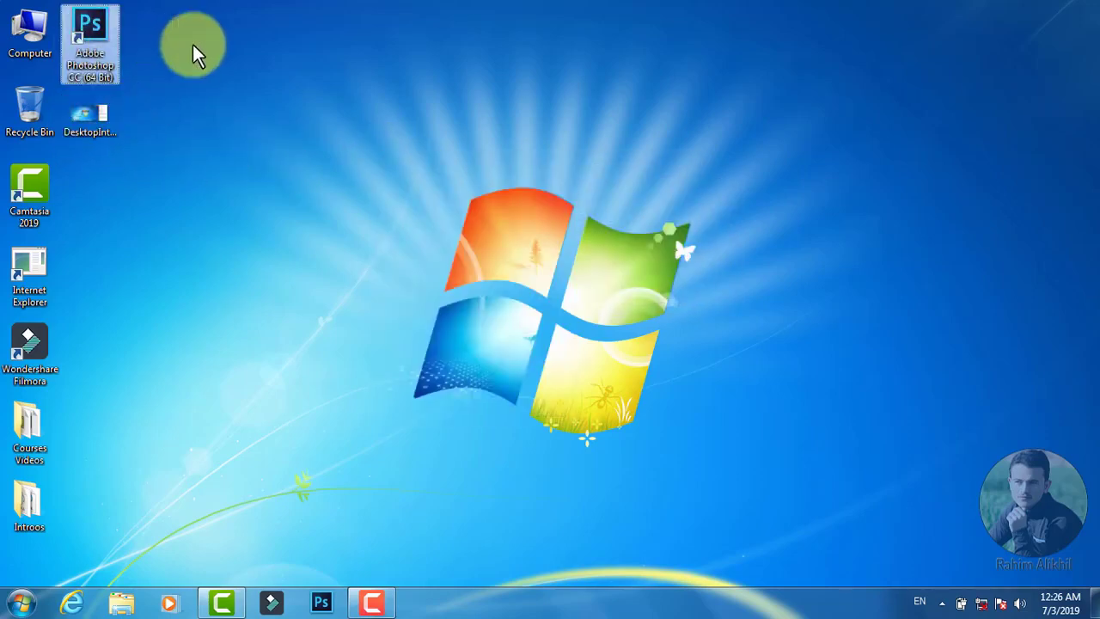
Turn off automatic icon arranging and move the DesktopInterface.jpg and Adobe Photoshop icons away from the other icons.
{"action": "right_click", "coordinate": [242, 100]}
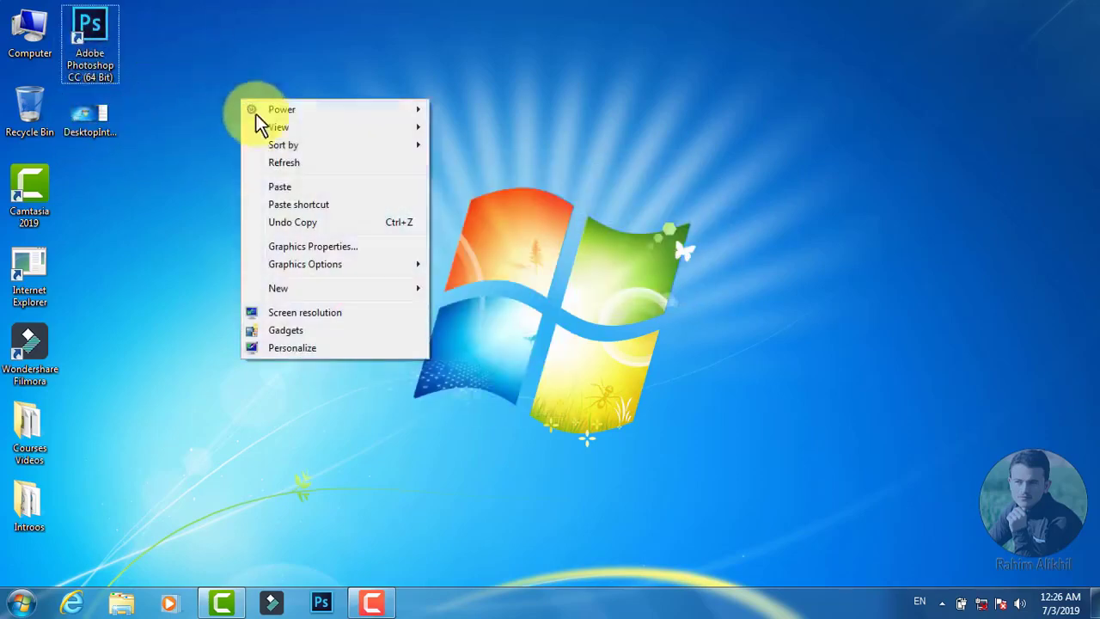
{"action": "mouse_move", "coordinate": [282, 128]}
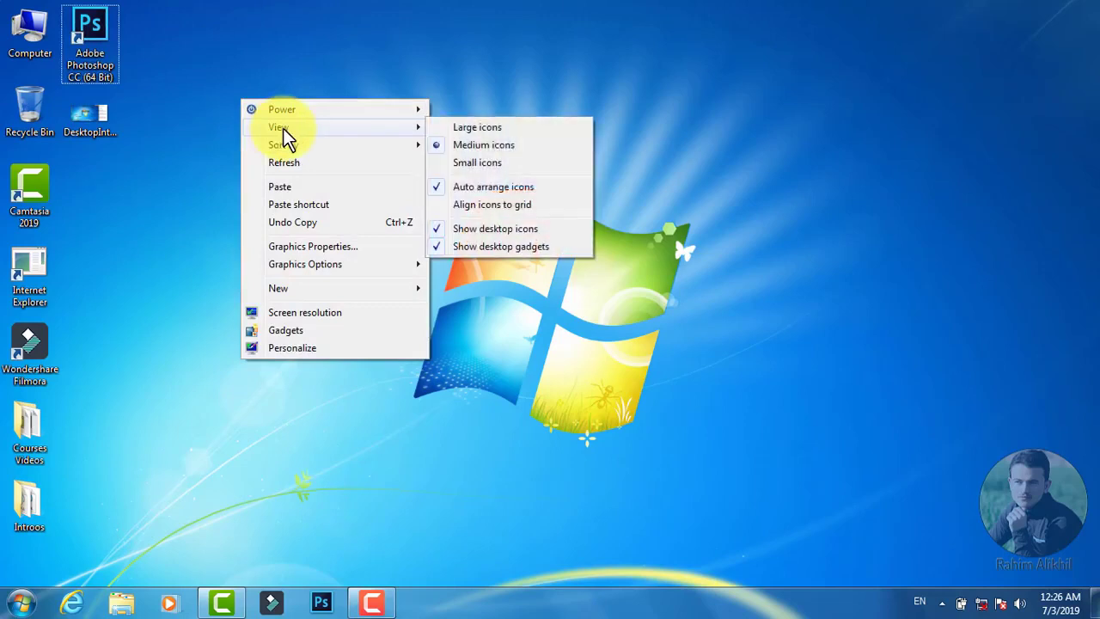
{"action": "left_click", "coordinate": [488, 190]}
{"action": "left_click_drag", "start_coordinate": [96, 114], "coordinate": [225, 136]}
{"action": "left_click_drag", "start_coordinate": [110, 43], "coordinate": [229, 56]}
Move the Internet Explorer and Wondershare Filmora icons up so they crowd together beneath Camtasia 2019.
{"action": "right_click", "coordinate": [338, 149]}
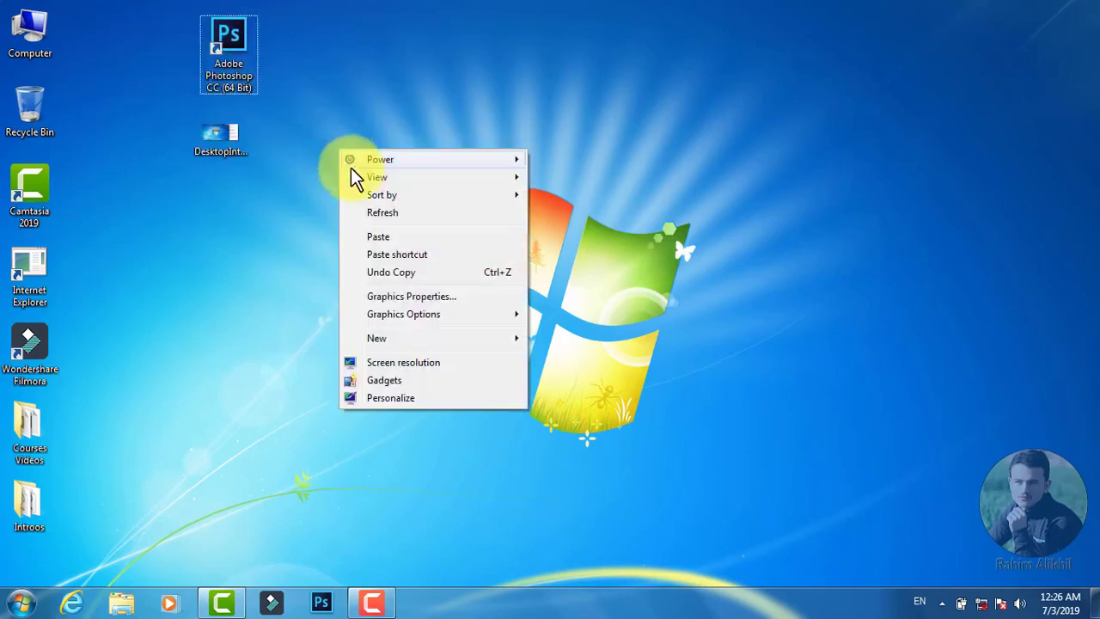
{"action": "mouse_move", "coordinate": [355, 177]}
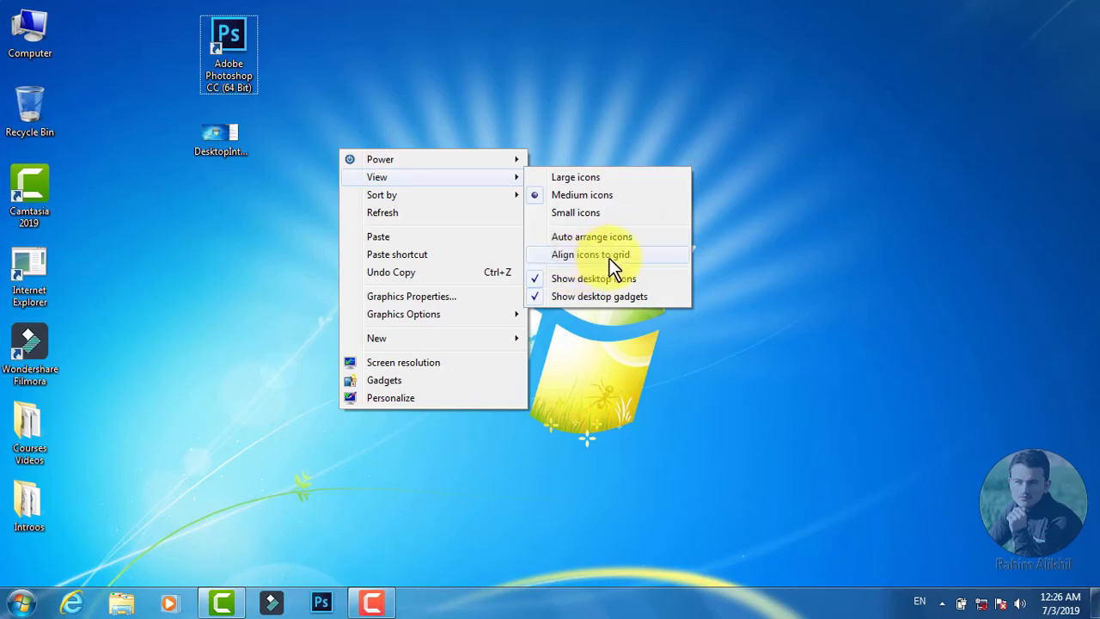
{"action": "left_click", "coordinate": [259, 263]}
{"action": "left_click_drag", "start_coordinate": [41, 278], "coordinate": [33, 254]}
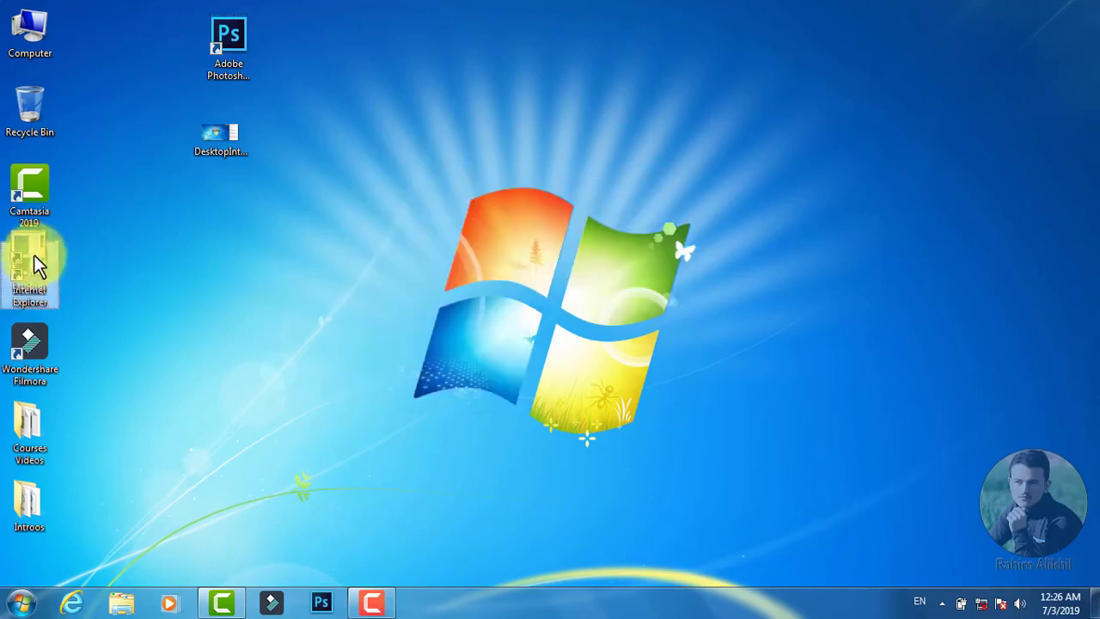
{"action": "left_click_drag", "start_coordinate": [32, 335], "coordinate": [35, 281]}
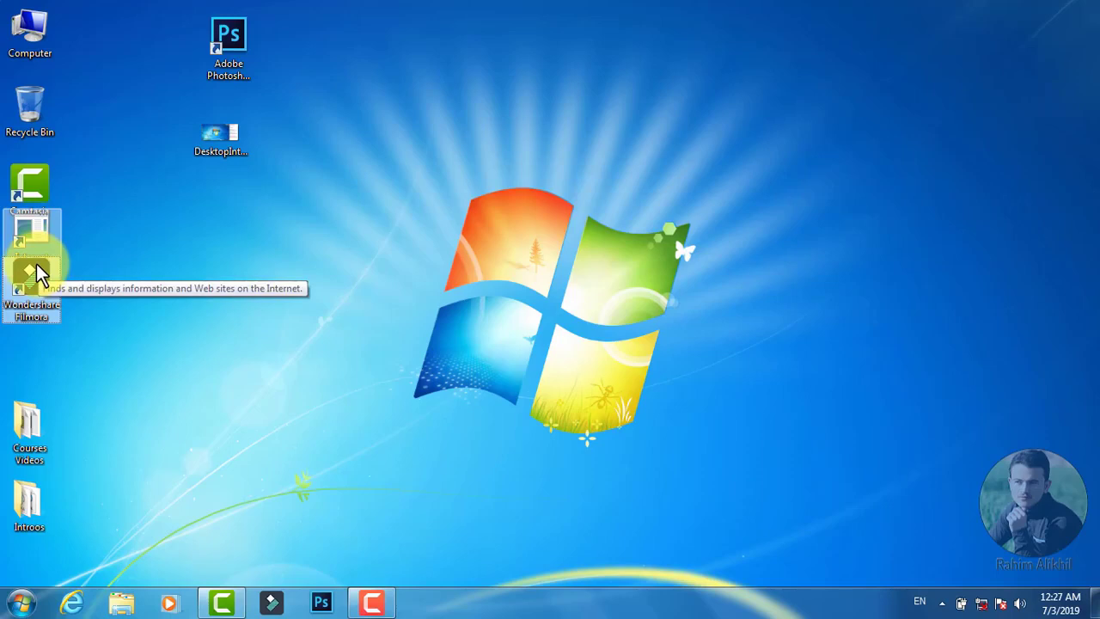
Align the desktop icons to the grid.
{"action": "right_click", "coordinate": [335, 199]}
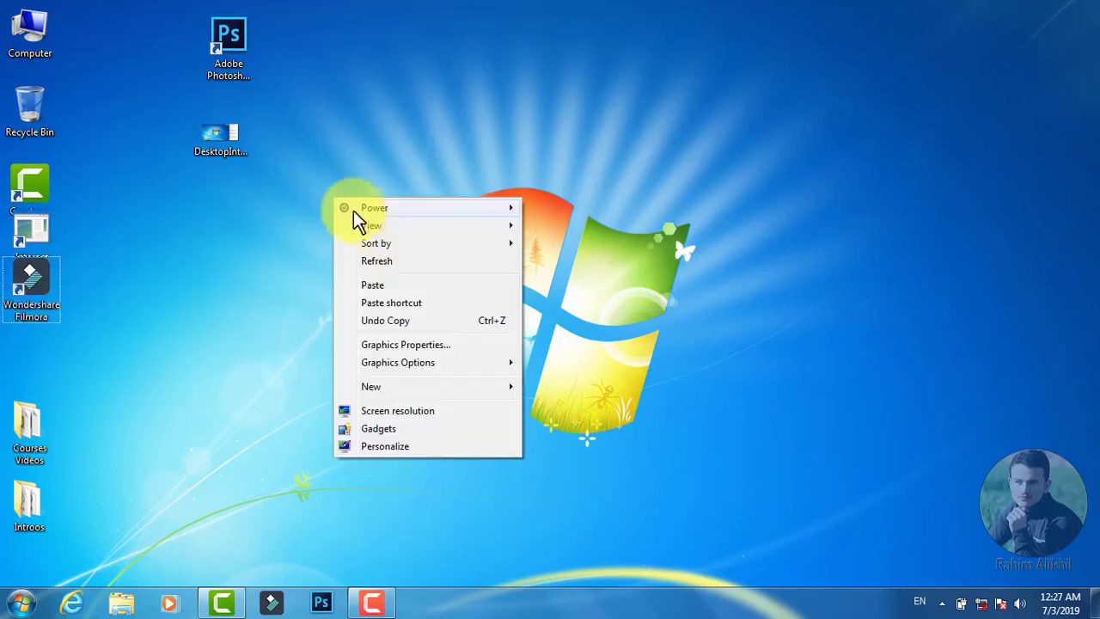
{"action": "mouse_move", "coordinate": [375, 226]}
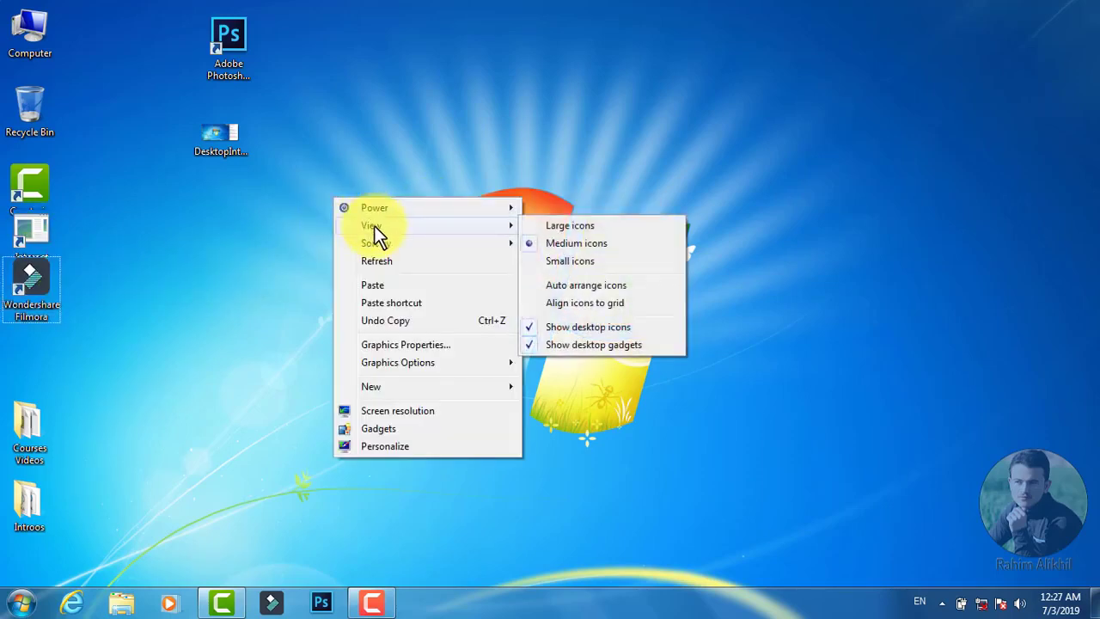
{"action": "left_click", "coordinate": [576, 303]}
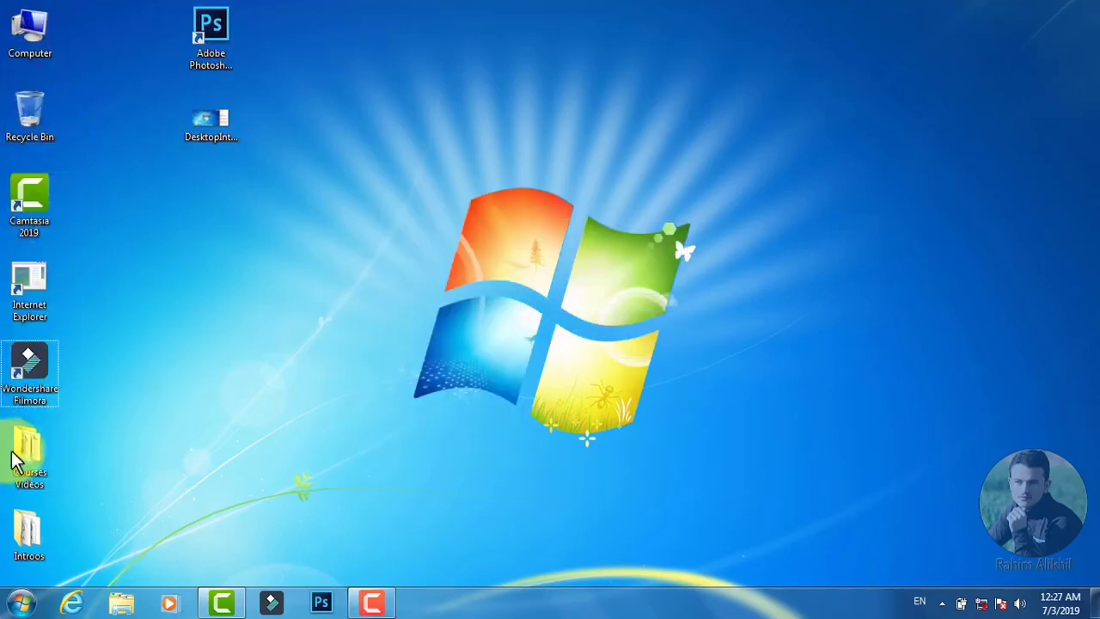
{"action": "left_click", "coordinate": [31, 359]}
Select all the desktop icons to point them out, and hide them by turning off Show desktop icons.
{"action": "right_click", "coordinate": [190, 262]}
{"action": "mouse_move", "coordinate": [222, 288]}
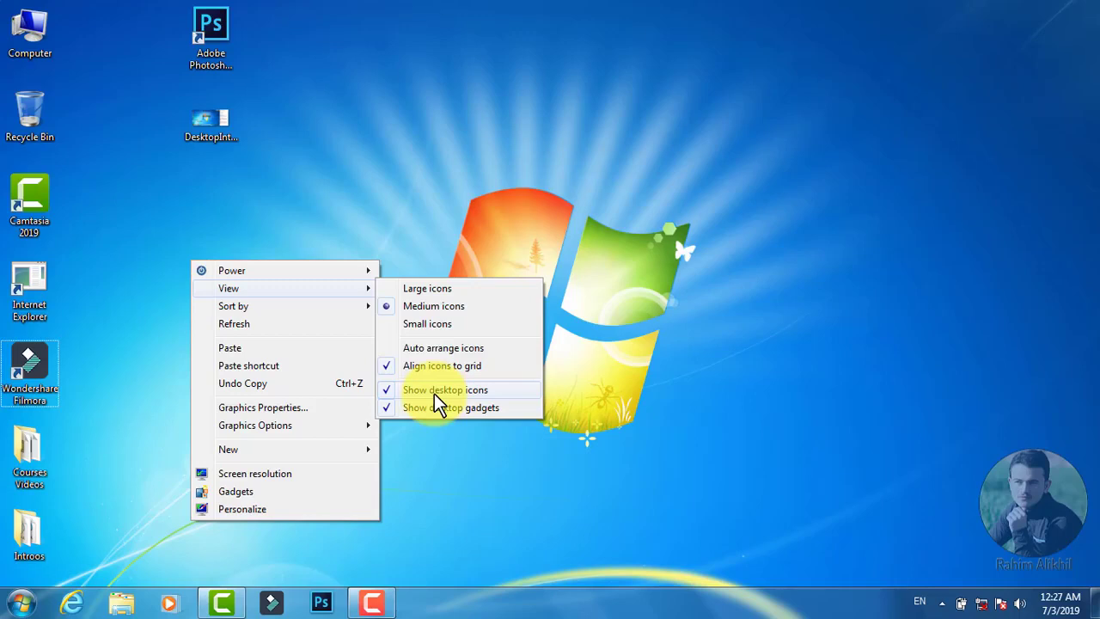
{"action": "left_click", "coordinate": [265, 36]}
{"action": "left_click_drag", "start_coordinate": [289, 11], "coordinate": [7, 566]}
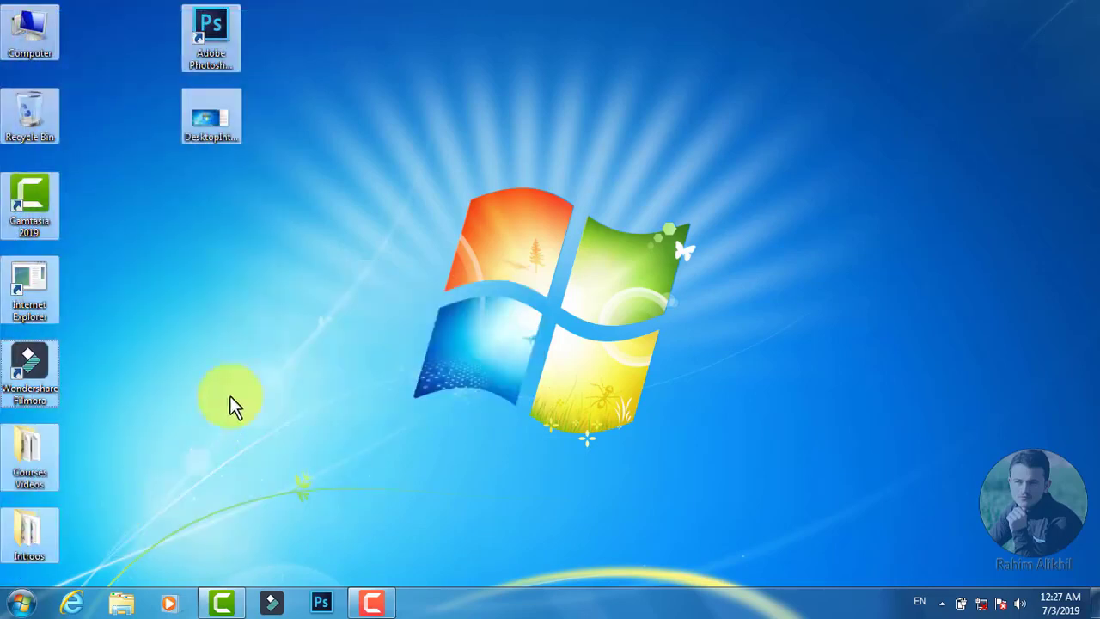
{"action": "right_click", "coordinate": [267, 246]}
{"action": "mouse_move", "coordinate": [289, 271]}
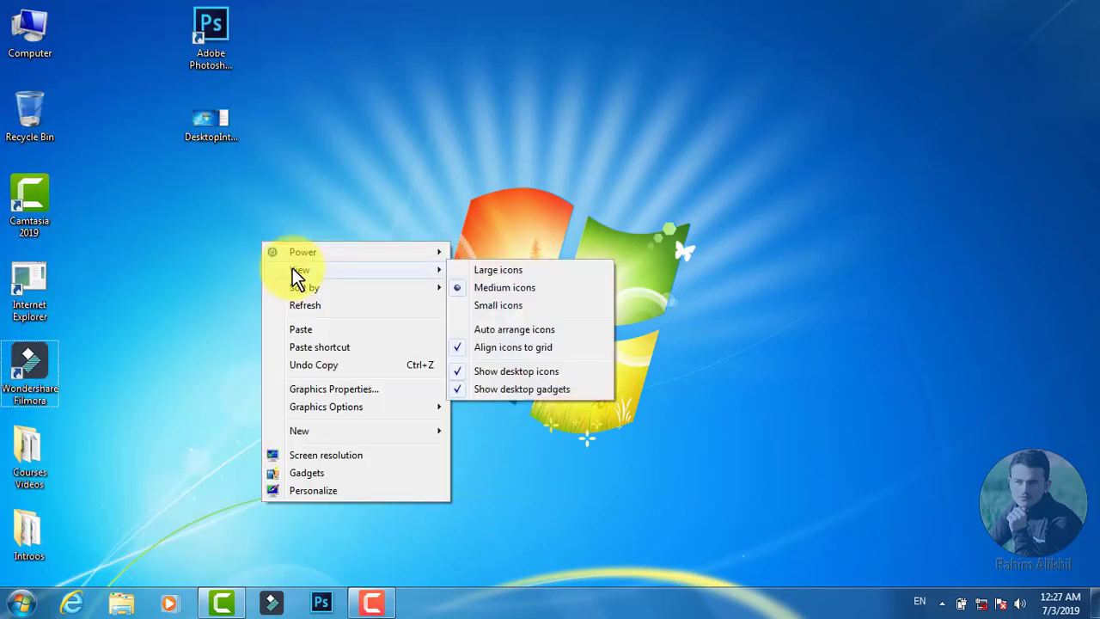
{"action": "left_click", "coordinate": [514, 373]}
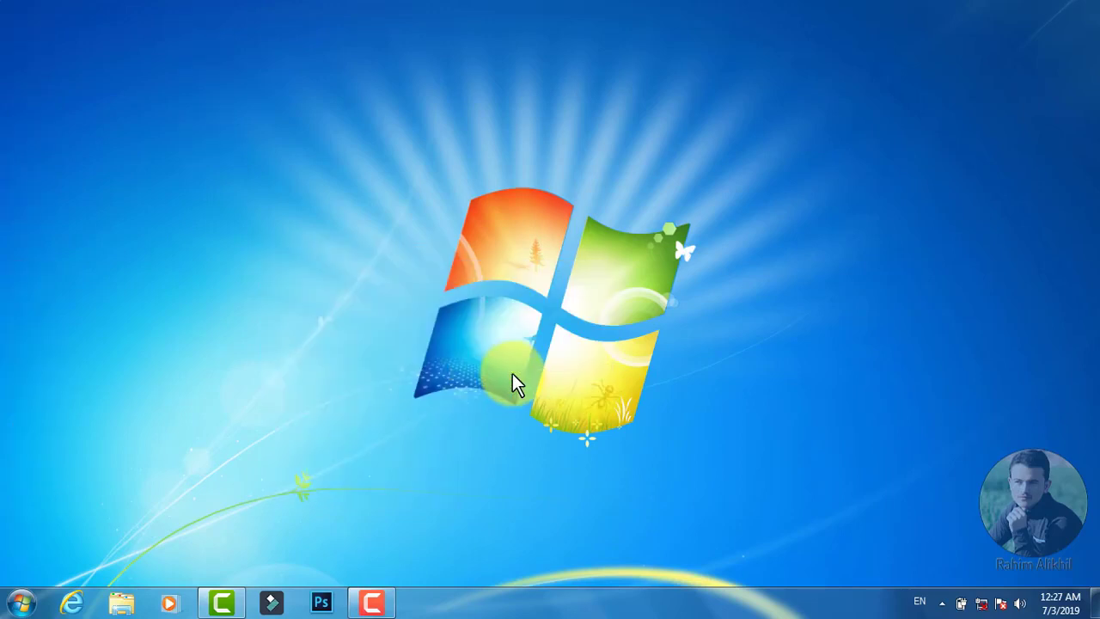
Bring the hidden desktop icons back by turning on Show desktop icons.
{"action": "right_click", "coordinate": [330, 218]}
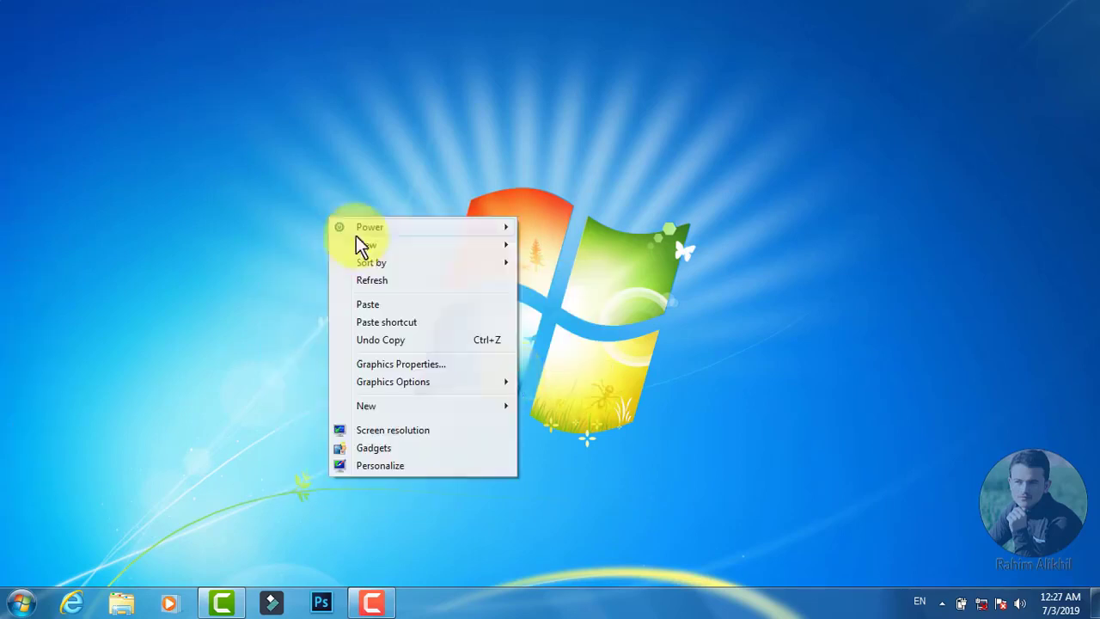
{"action": "mouse_move", "coordinate": [382, 246]}
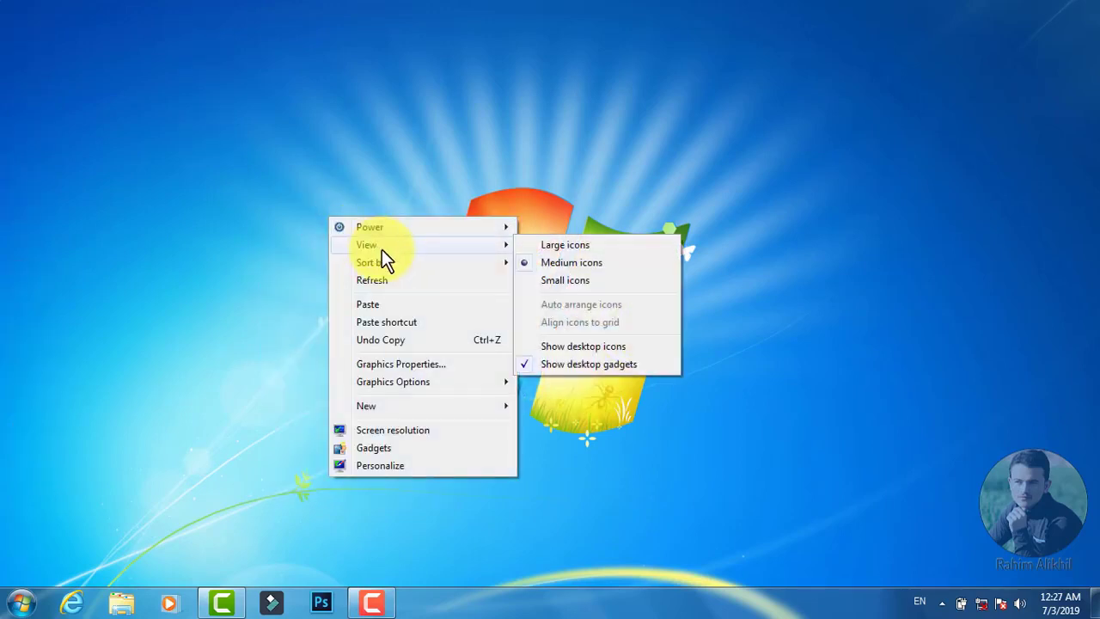
{"action": "left_click", "coordinate": [564, 344]}
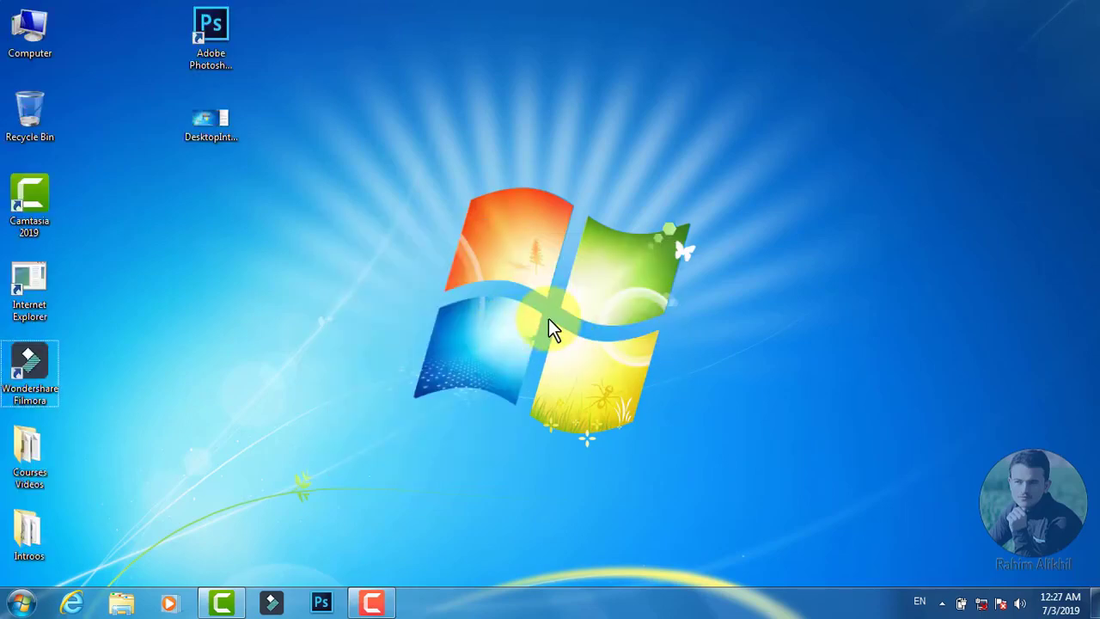
Turn off Show desktop gadgets and turn it back on.
{"action": "right_click", "coordinate": [404, 195]}
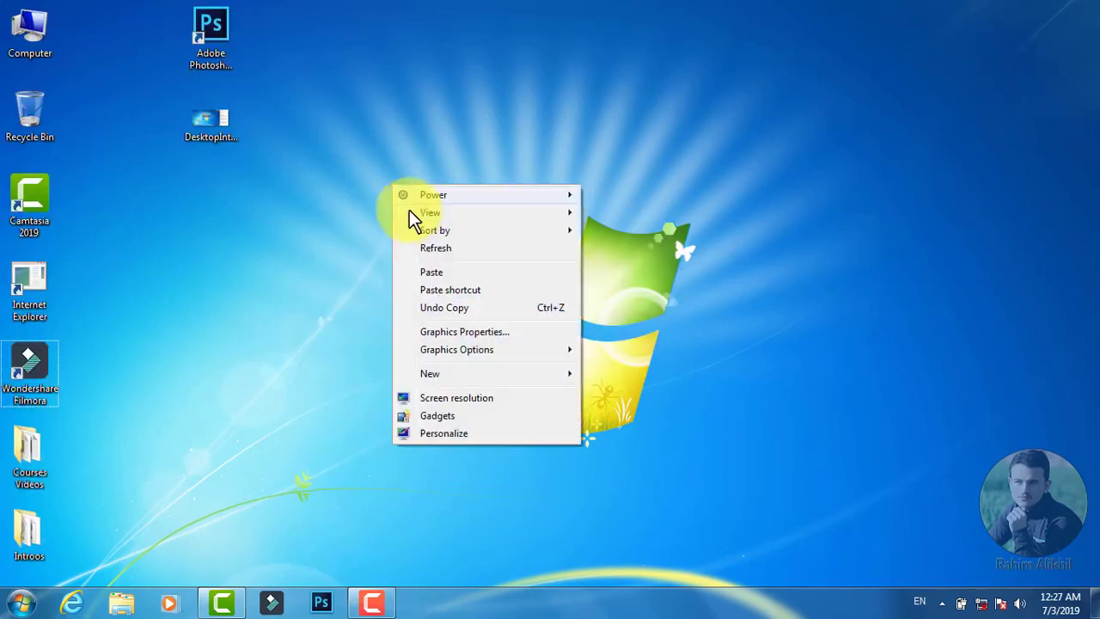
{"action": "mouse_move", "coordinate": [414, 213]}
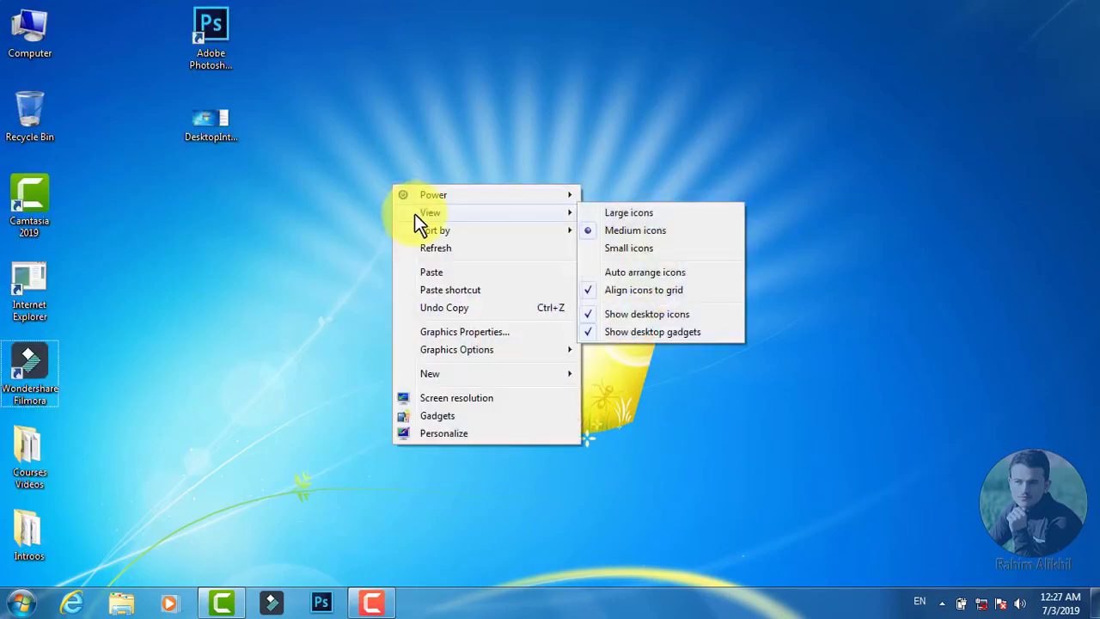
{"action": "left_click", "coordinate": [636, 334]}
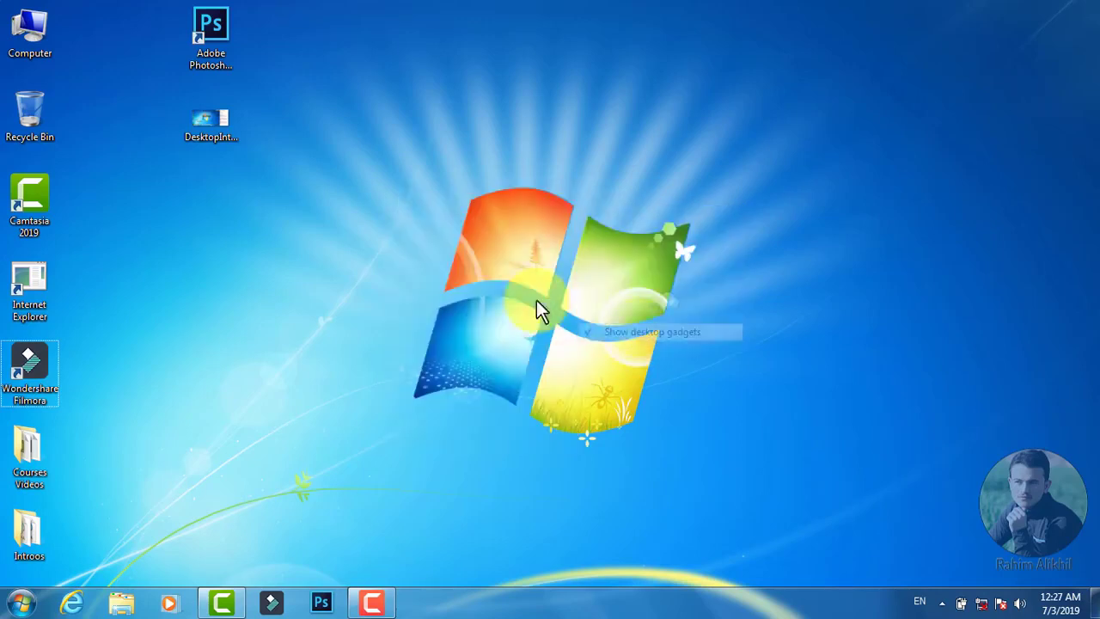
{"action": "right_click", "coordinate": [366, 184]}
{"action": "mouse_move", "coordinate": [411, 214]}
{"action": "left_click", "coordinate": [632, 331]}
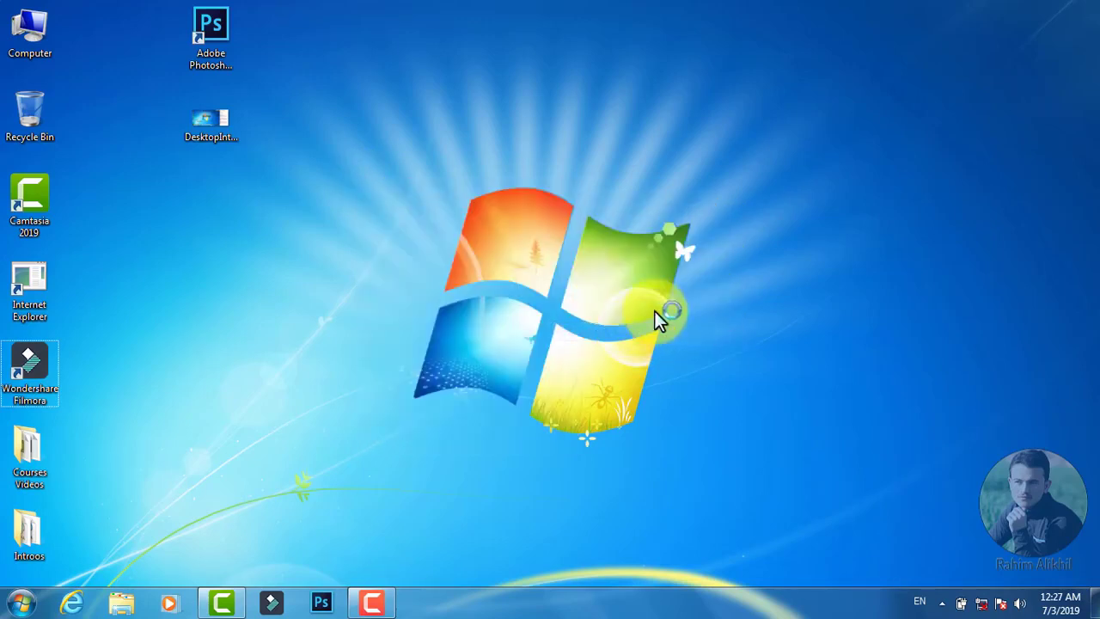
Open the desktop gadget gallery and add the Calendar gadget to the desktop.
{"action": "right_click", "coordinate": [339, 105]}
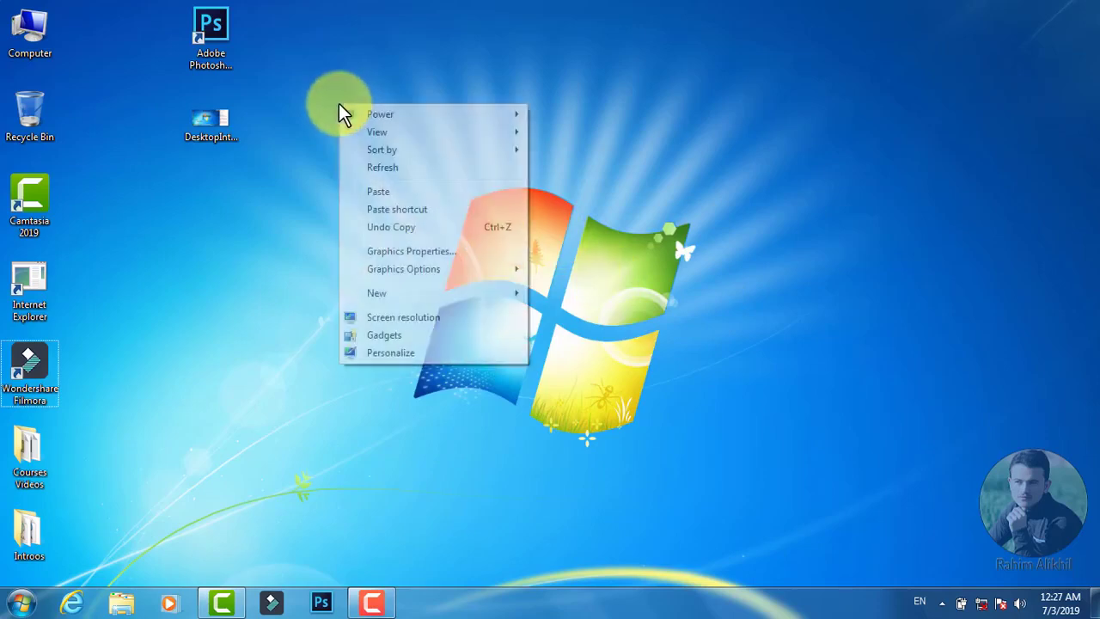
{"action": "left_click", "coordinate": [392, 339]}
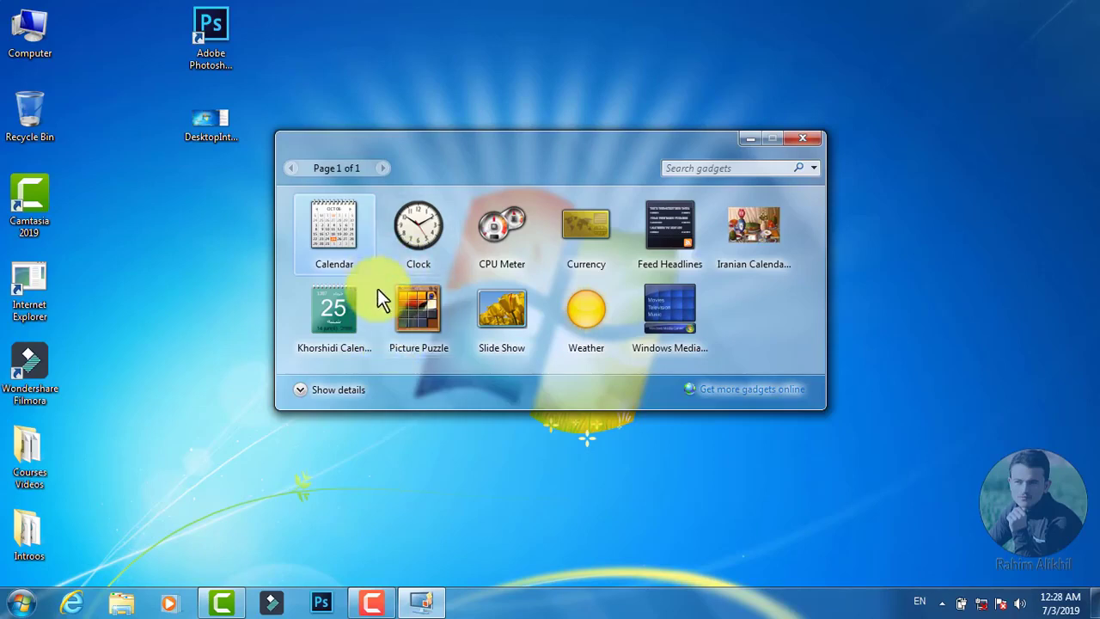
{"action": "right_click", "coordinate": [337, 244]}
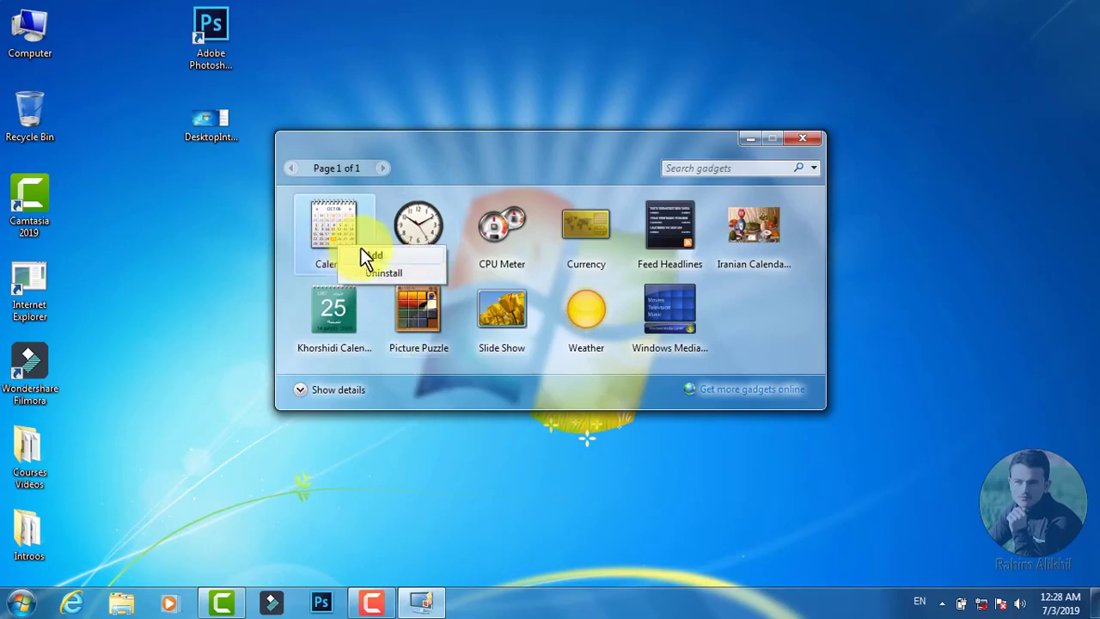
{"action": "left_click", "coordinate": [363, 249]}
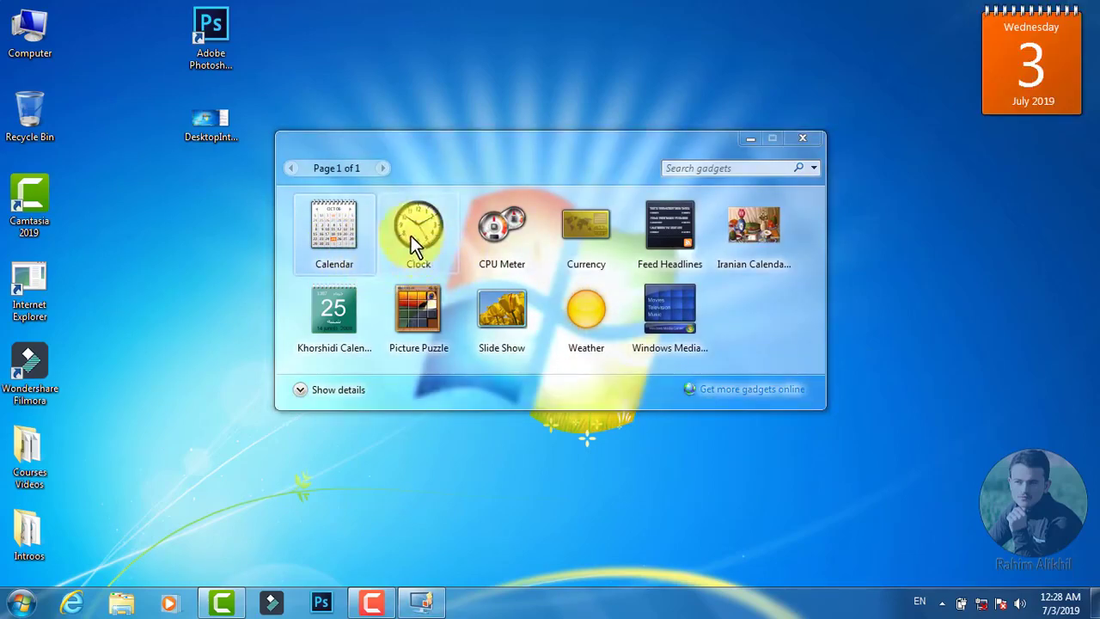
Place a Clock gadget below the calendar, add a second Calendar gadget, and close the gadget gallery.
{"action": "left_click_drag", "start_coordinate": [411, 236], "coordinate": [1028, 181]}
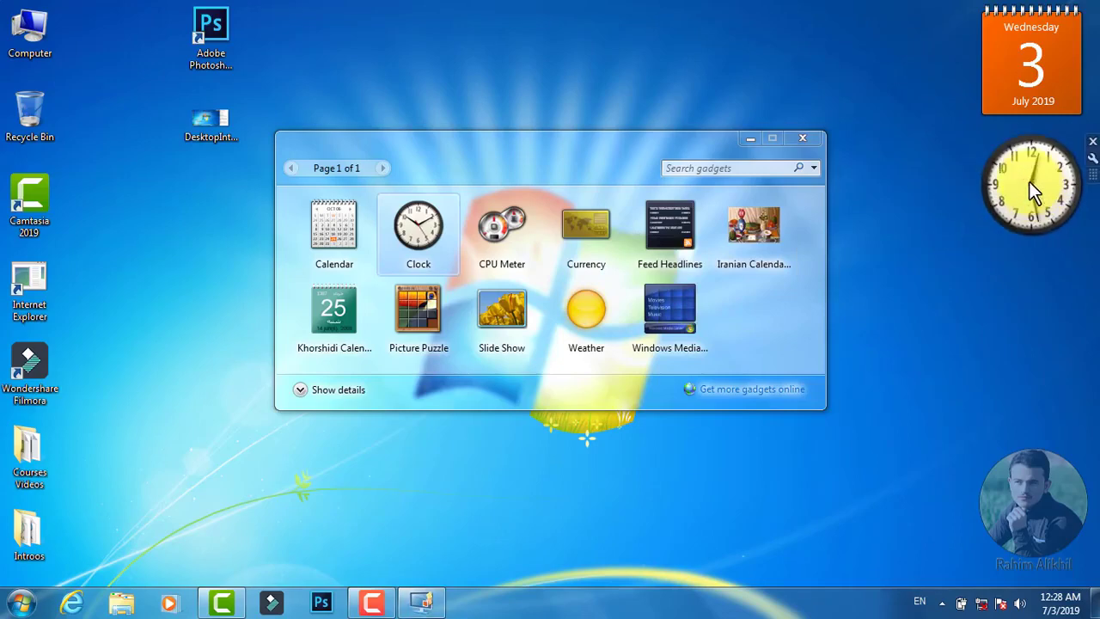
{"action": "left_click", "coordinate": [501, 325]}
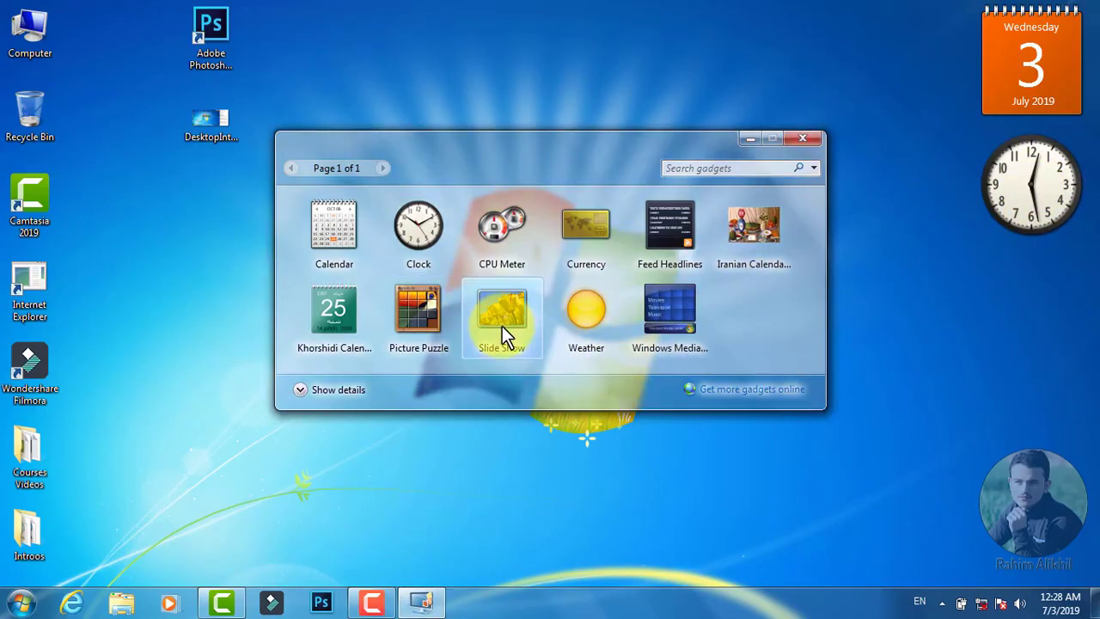
{"action": "double_click", "coordinate": [320, 230]}
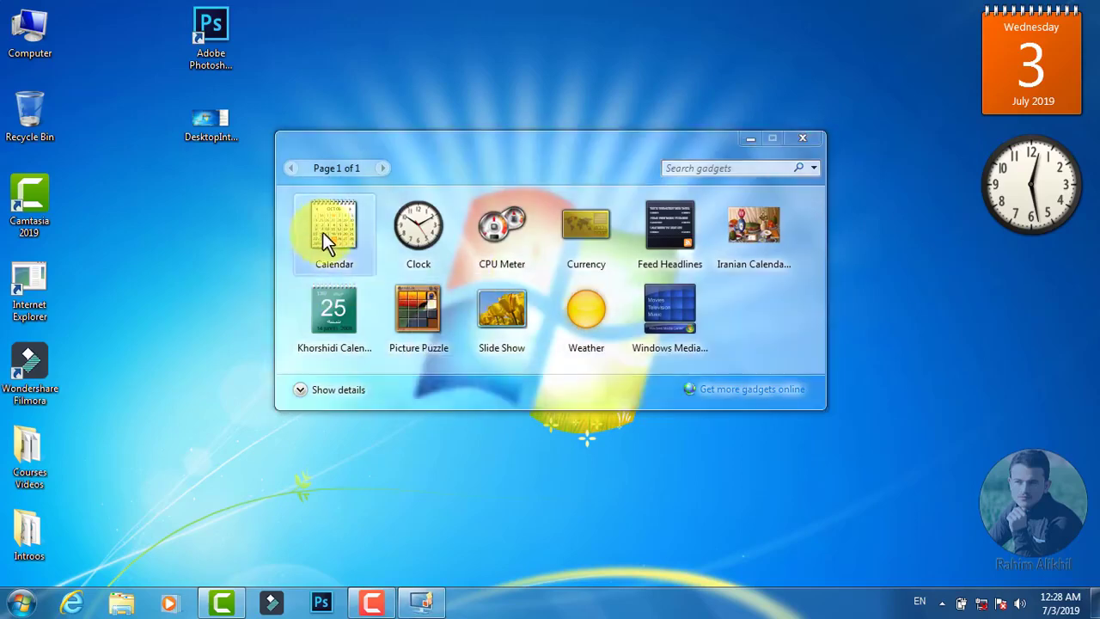
{"action": "left_click", "coordinate": [804, 140]}
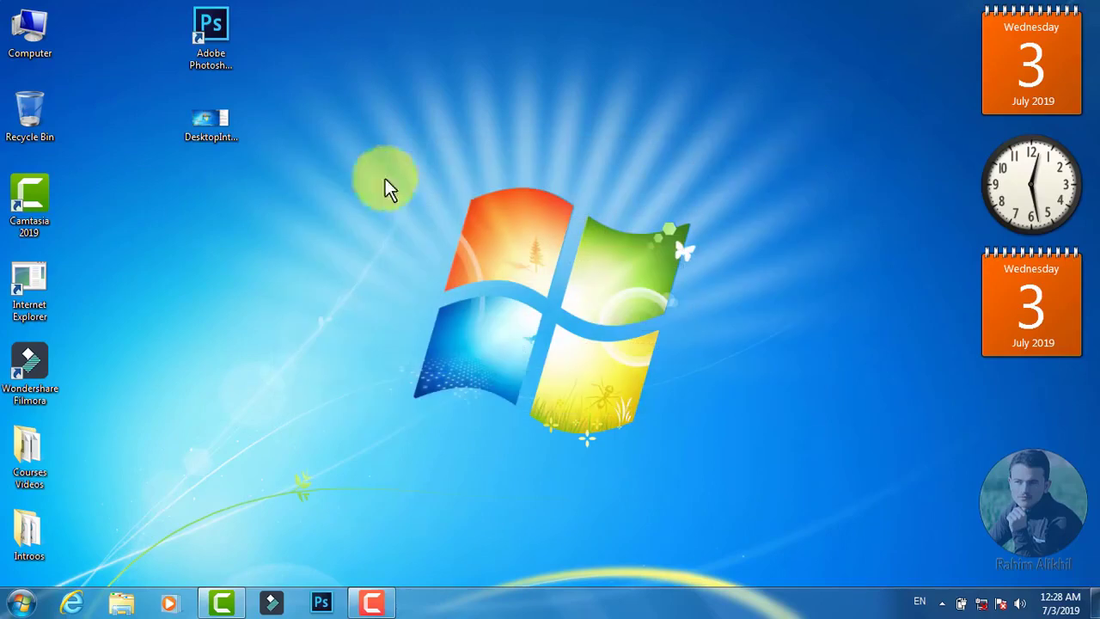
Hide the Calendar and Clock gadgets through the Show desktop gadgets option, and show them again.
{"action": "right_click", "coordinate": [342, 180]}
{"action": "mouse_move", "coordinate": [387, 211]}
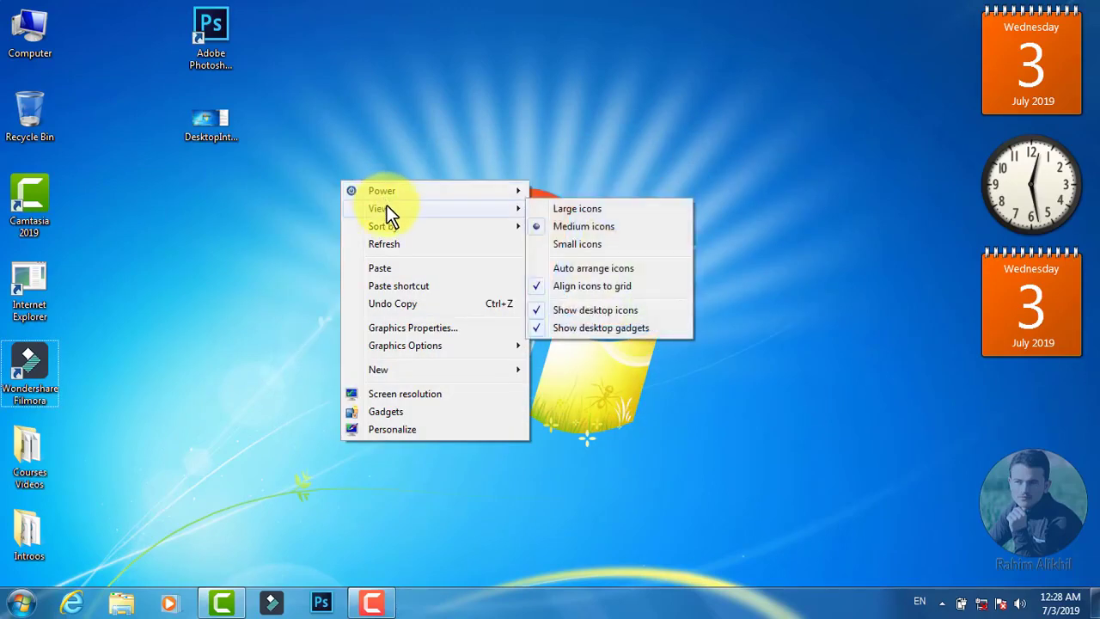
{"action": "left_click", "coordinate": [593, 329]}
{"action": "right_click", "coordinate": [336, 213]}
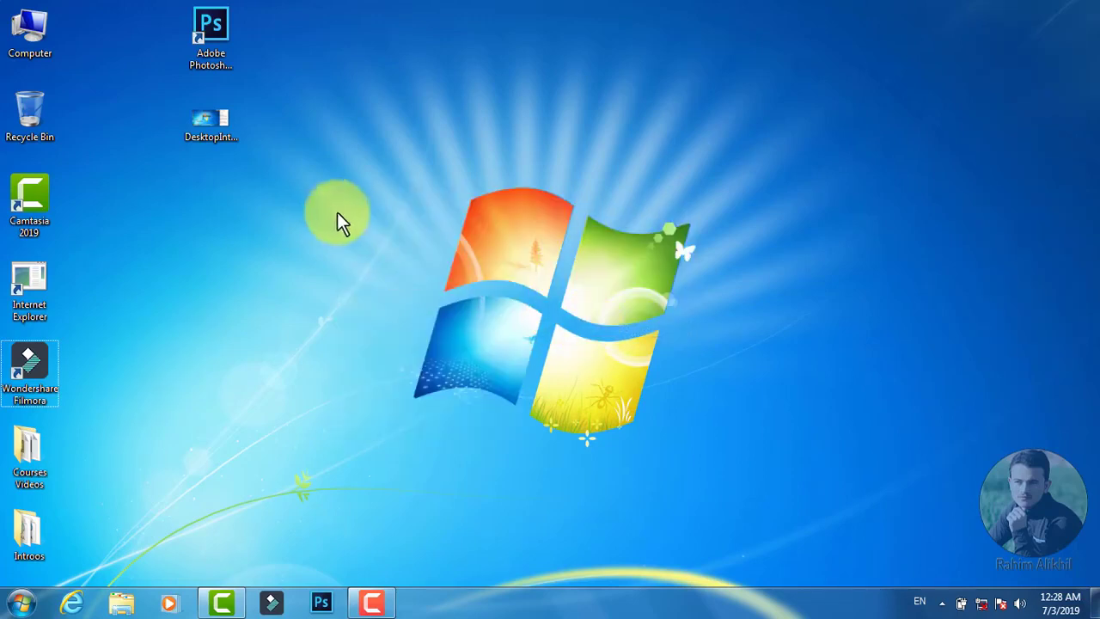
{"action": "mouse_move", "coordinate": [380, 240]}
{"action": "left_click", "coordinate": [593, 359]}
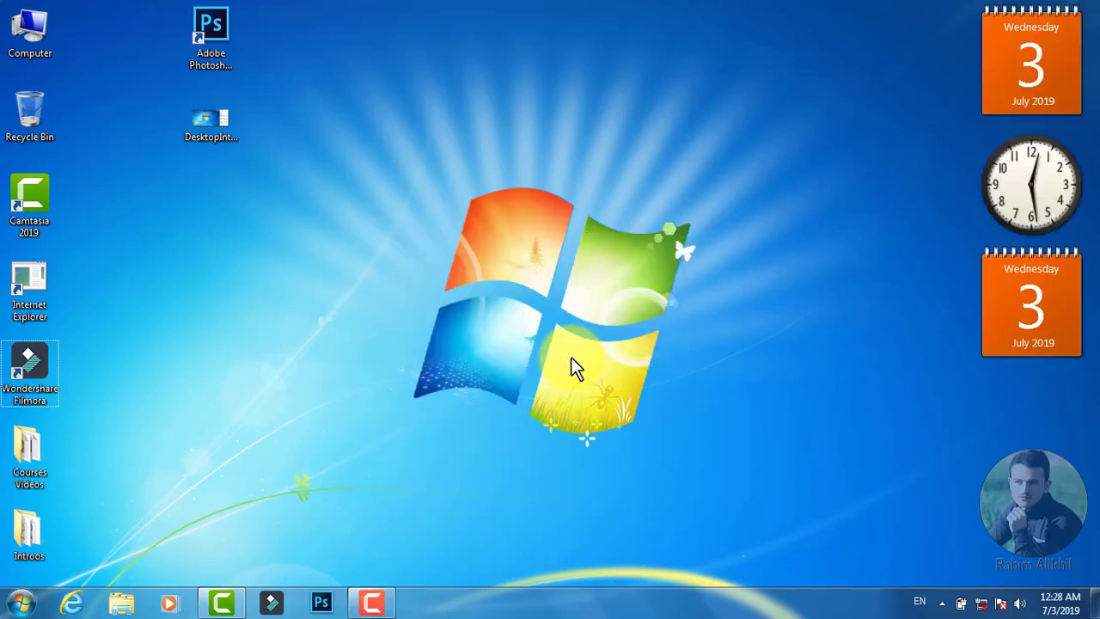
Turn off Show desktop gadgets to hide the Calendar and Clock gadgets.
{"action": "right_click", "coordinate": [337, 160]}
{"action": "mouse_move", "coordinate": [381, 192]}
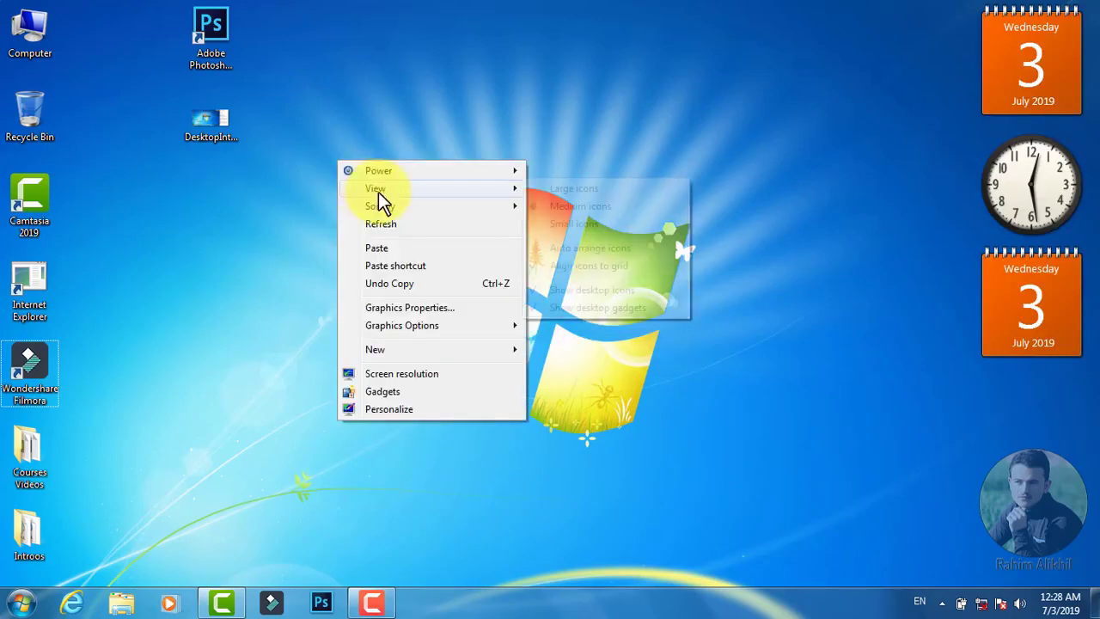
{"action": "left_click", "coordinate": [542, 307]}
Look at the desktop sort options, and scatter the Camtasia 2019, Internet Explorer and Wondershare Filmora icons away from their column.
{"action": "right_click", "coordinate": [361, 140]}
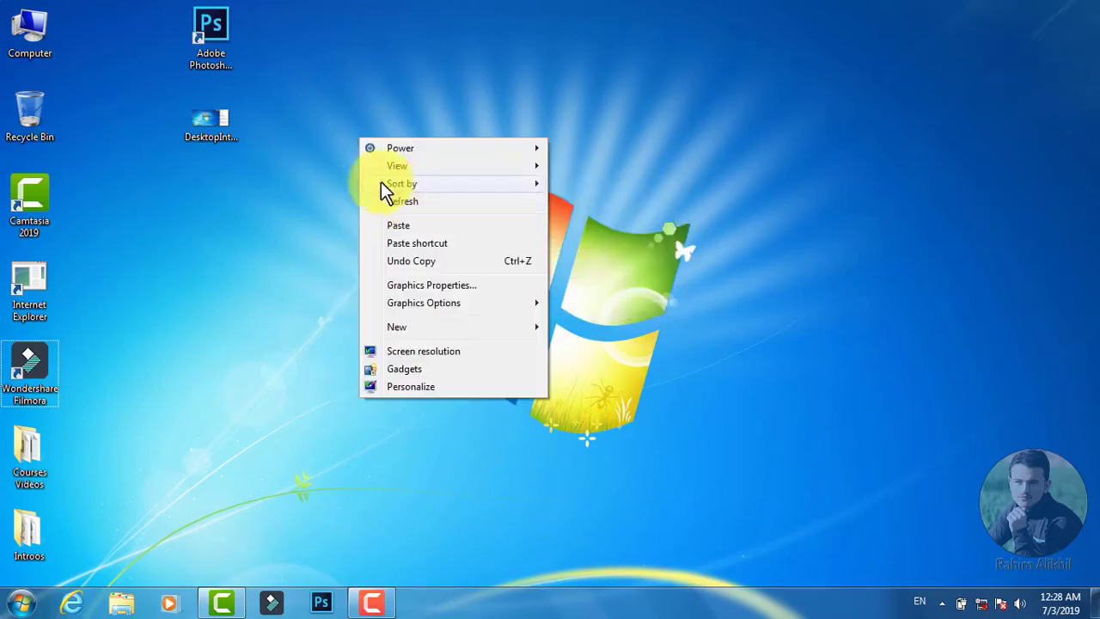
{"action": "mouse_move", "coordinate": [468, 184]}
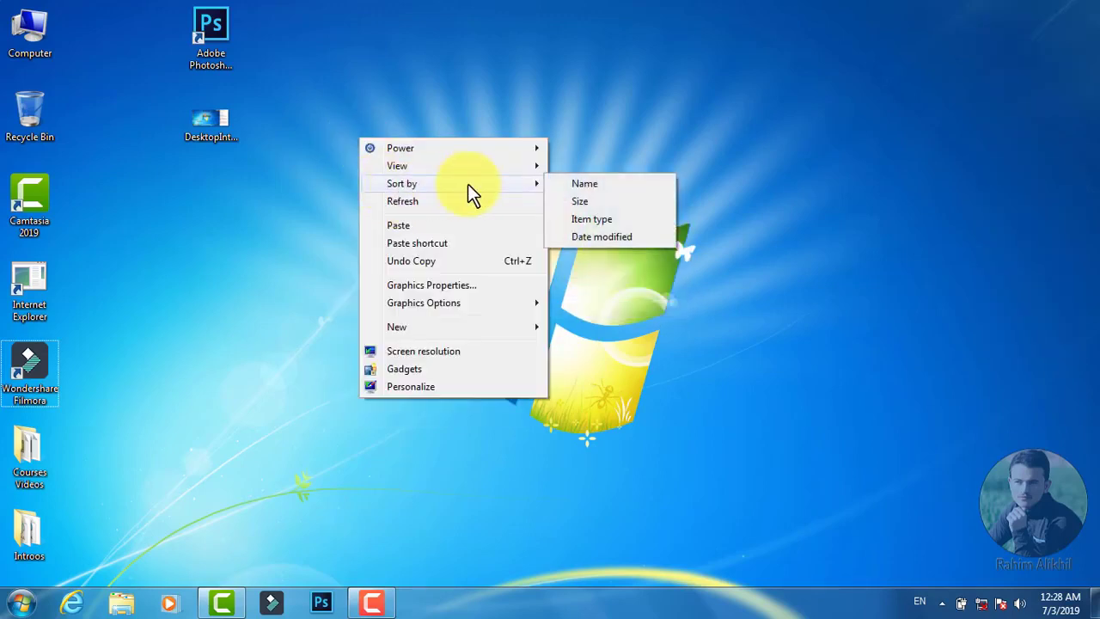
{"action": "left_click", "coordinate": [588, 215]}
{"action": "left_click_drag", "start_coordinate": [31, 202], "coordinate": [152, 210]}
{"action": "left_click_drag", "start_coordinate": [29, 288], "coordinate": [210, 296]}
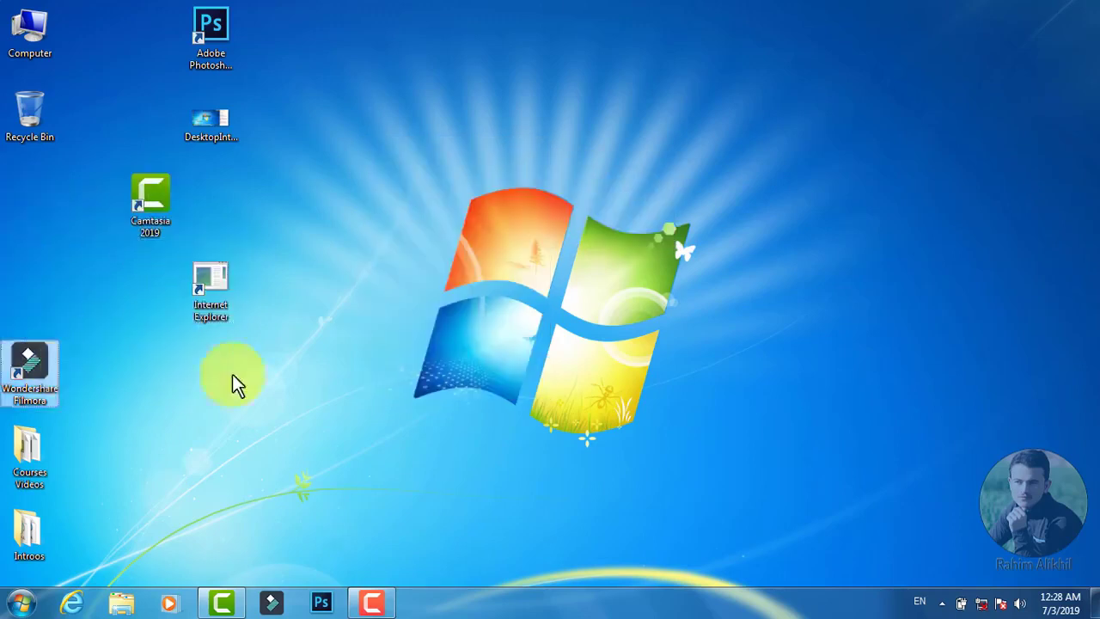
{"action": "left_click_drag", "start_coordinate": [238, 384], "coordinate": [258, 384]}
Sort the scattered desktop icons by name.
{"action": "right_click", "coordinate": [336, 133]}
{"action": "mouse_move", "coordinate": [376, 183]}
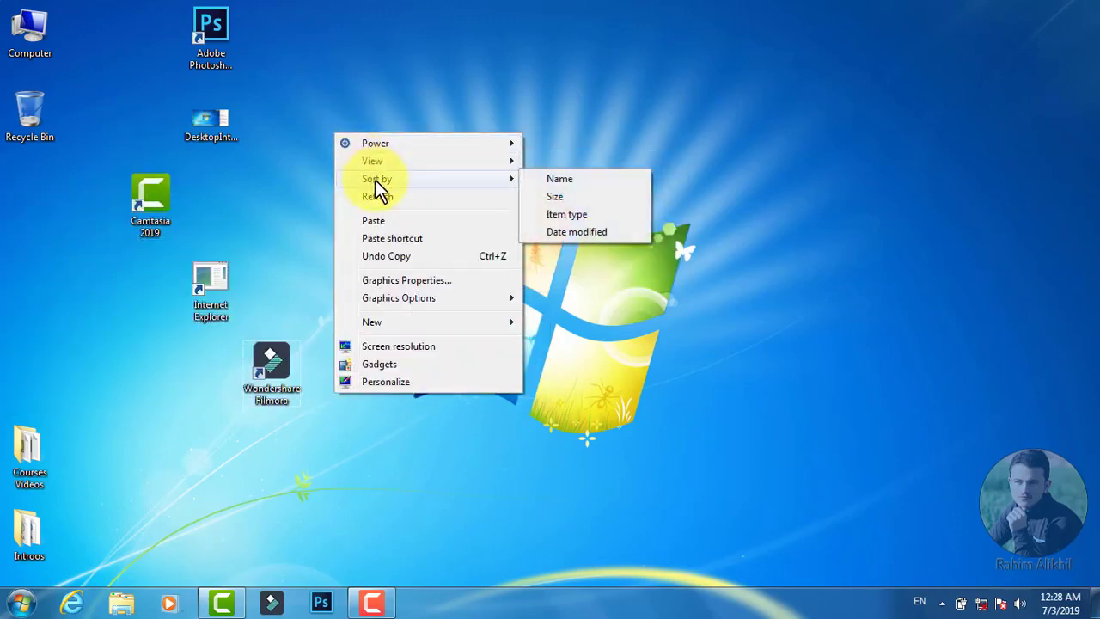
{"action": "left_click", "coordinate": [560, 185]}
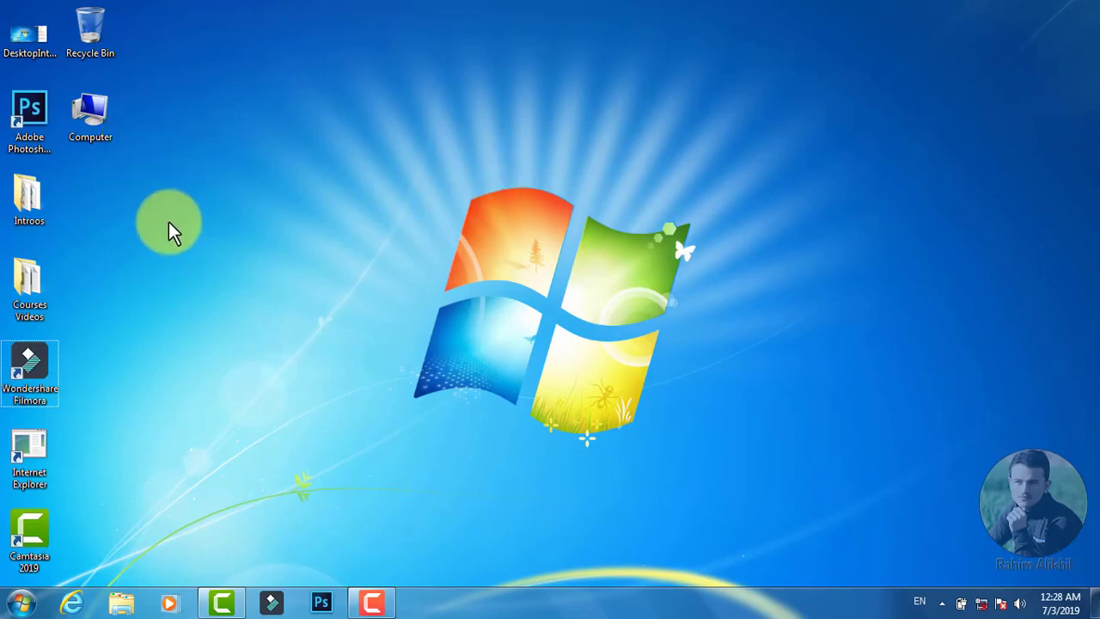
Scatter the Computer, Introos, Courses Videos and Adobe Photoshop icons away from their columns.
{"action": "right_click", "coordinate": [217, 155]}
{"action": "left_click_drag", "start_coordinate": [90, 120], "coordinate": [148, 129]}
{"action": "left_click_drag", "start_coordinate": [30, 196], "coordinate": [91, 198]}
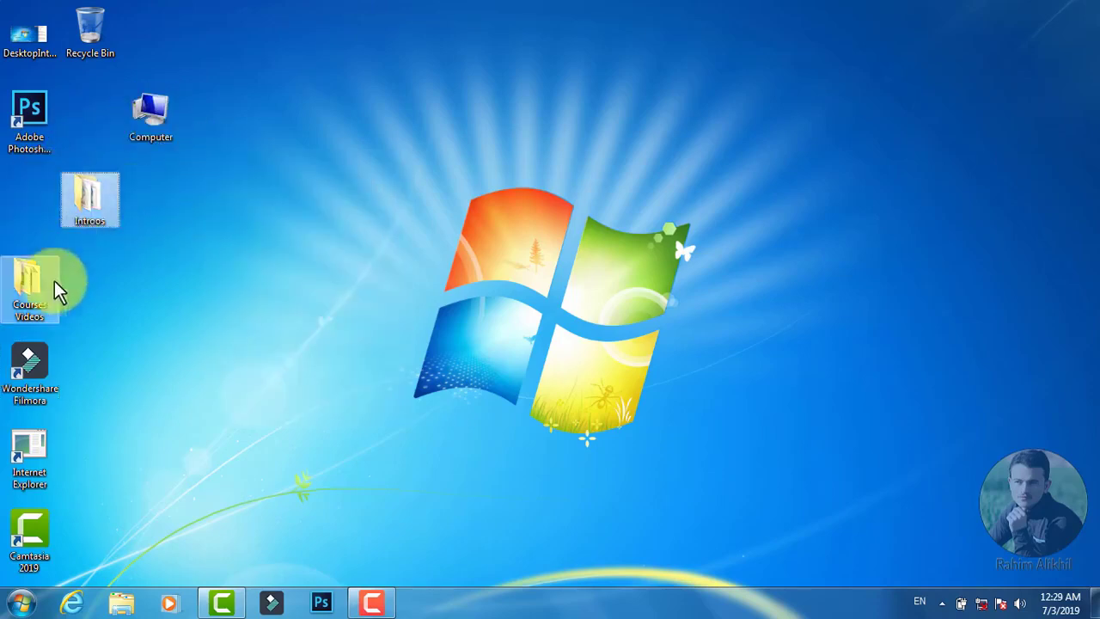
{"action": "left_click_drag", "start_coordinate": [55, 280], "coordinate": [176, 284]}
{"action": "right_click", "coordinate": [285, 172]}
{"action": "mouse_move", "coordinate": [340, 216]}
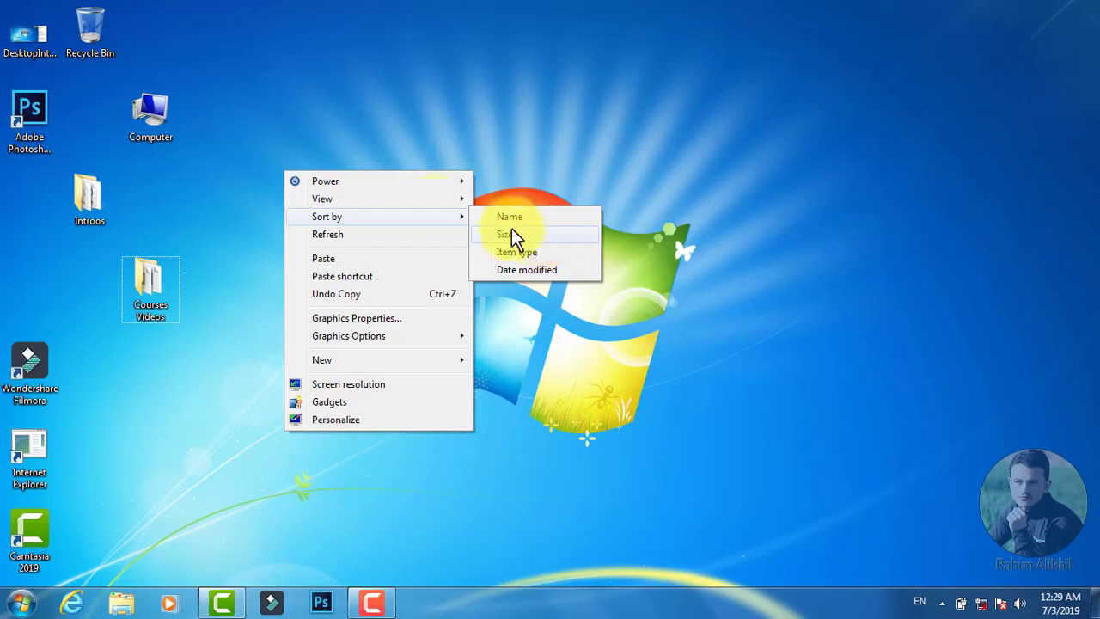
{"action": "left_click", "coordinate": [240, 160]}
{"action": "left_click_drag", "start_coordinate": [51, 121], "coordinate": [338, 160]}
{"action": "left_click_drag", "start_coordinate": [340, 258], "coordinate": [341, 53]}
{"action": "left_click_drag", "start_coordinate": [338, 129], "coordinate": [333, 184]}
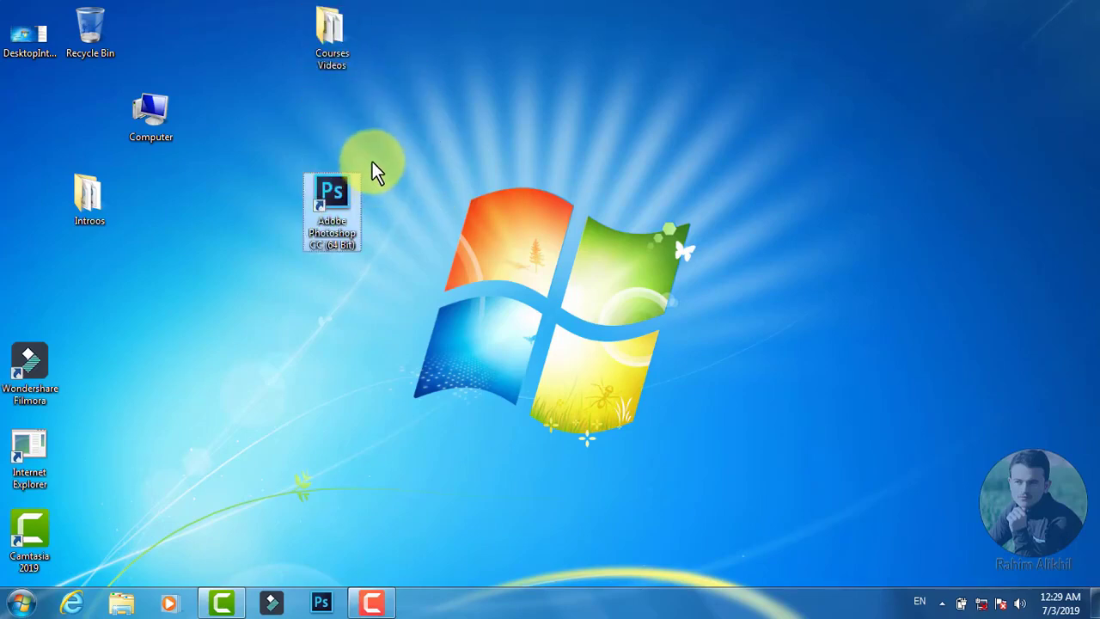
Sort the desktop icons by size.
{"action": "right_click", "coordinate": [404, 126]}
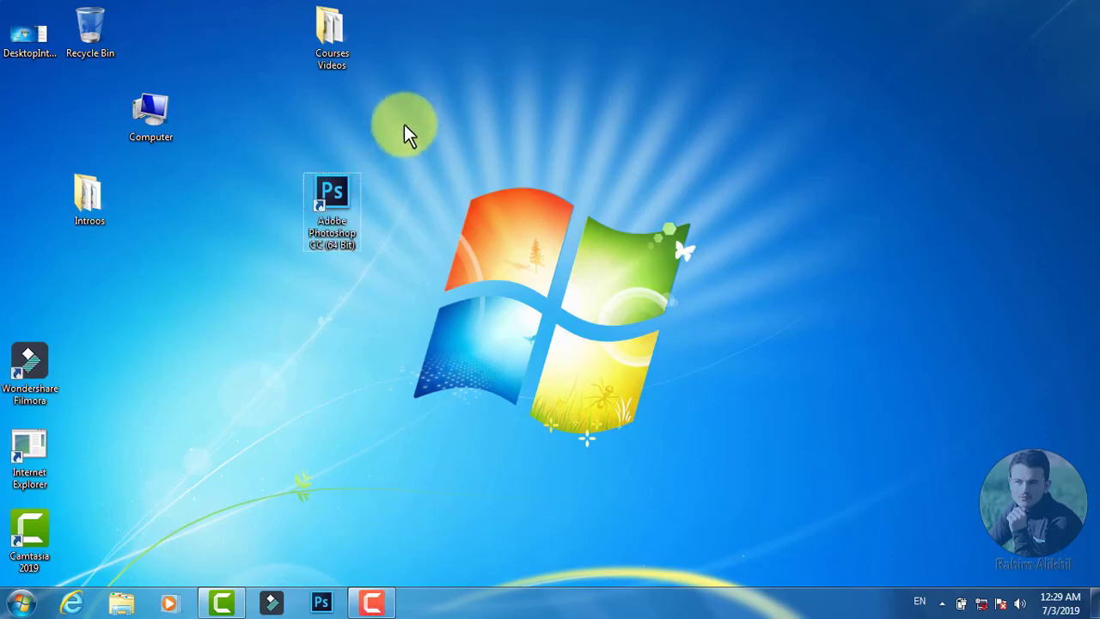
{"action": "mouse_move", "coordinate": [447, 174]}
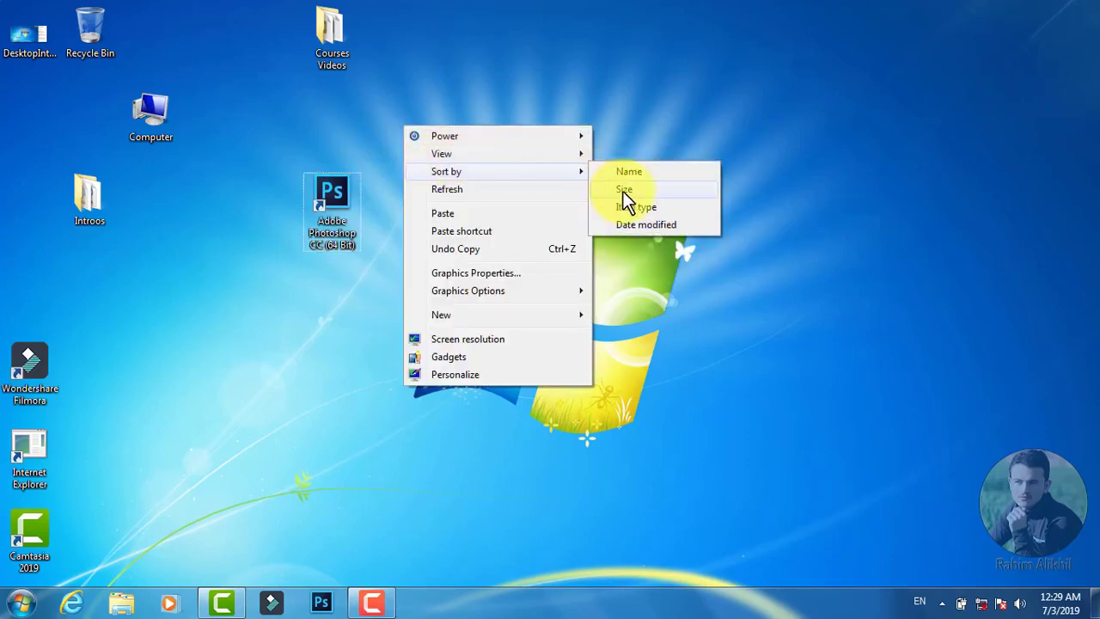
{"action": "left_click", "coordinate": [622, 191]}
Move the Adobe Photoshop, Camtasia 2019, Wondershare Filmora, Introos and Internet Explorer icons out of their column into open areas of the desktop.
{"action": "right_click", "coordinate": [320, 139]}
{"action": "mouse_move", "coordinate": [362, 182]}
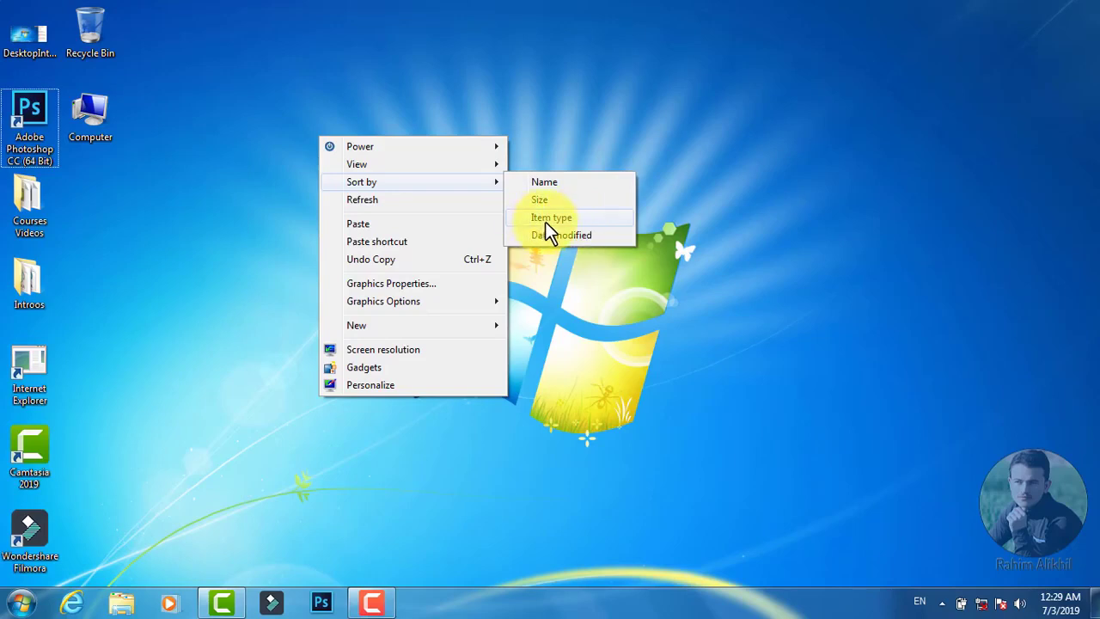
{"action": "left_click_drag", "start_coordinate": [33, 148], "coordinate": [247, 172]}
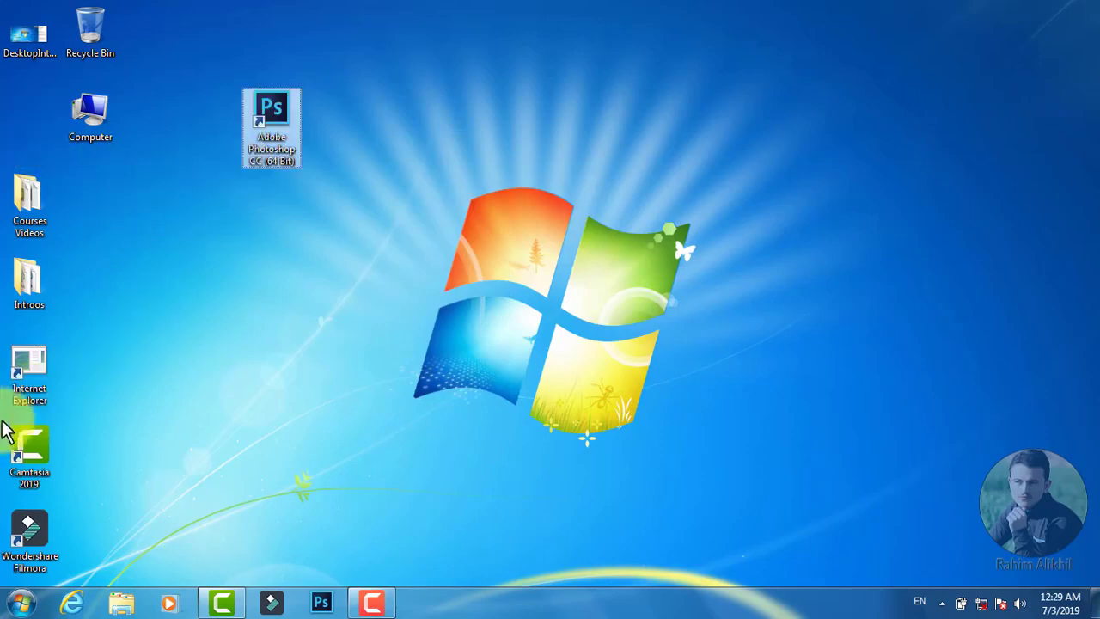
{"action": "left_click_drag", "start_coordinate": [34, 443], "coordinate": [236, 266]}
{"action": "left_click_drag", "start_coordinate": [44, 535], "coordinate": [288, 311]}
{"action": "left_click_drag", "start_coordinate": [338, 245], "coordinate": [154, 374]}
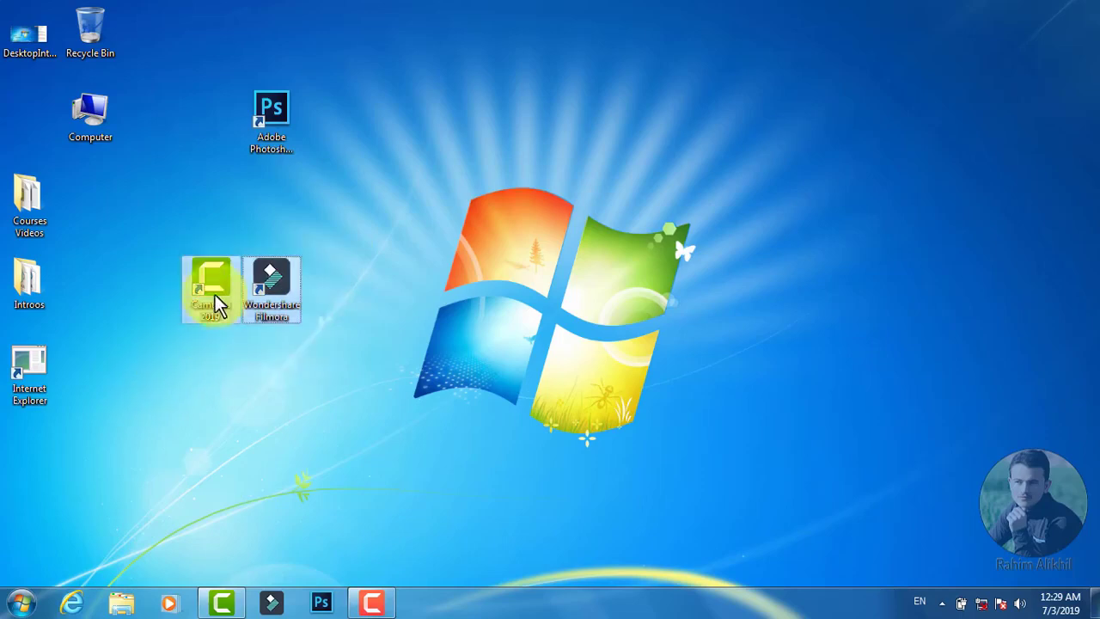
{"action": "left_click_drag", "start_coordinate": [215, 294], "coordinate": [460, 264]}
{"action": "left_click_drag", "start_coordinate": [351, 86], "coordinate": [516, 129]}
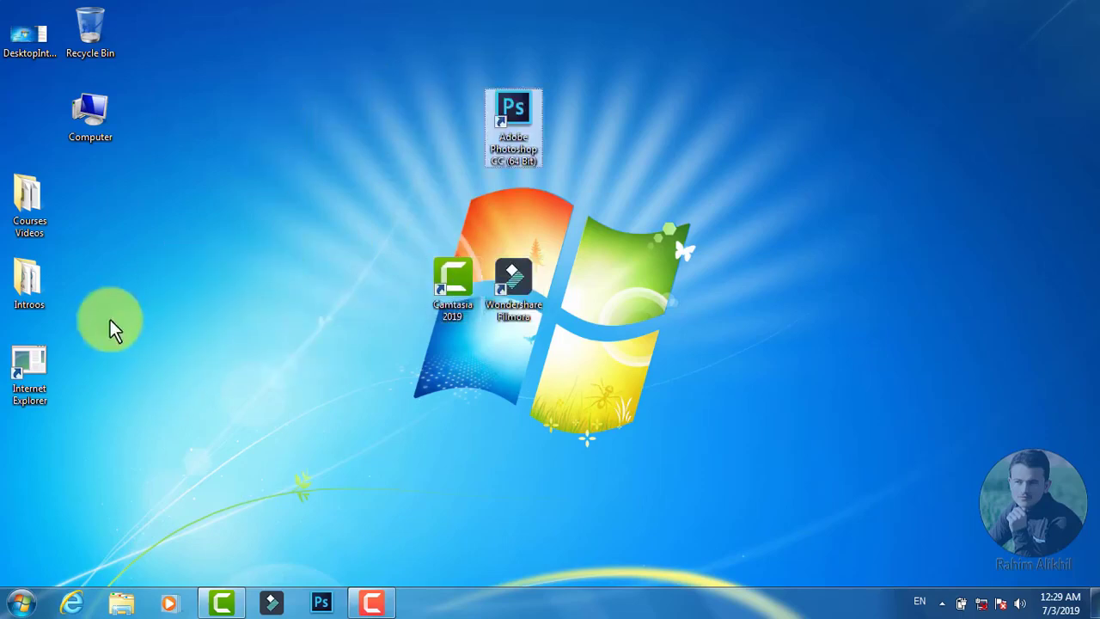
{"action": "left_click_drag", "start_coordinate": [73, 283], "coordinate": [192, 432]}
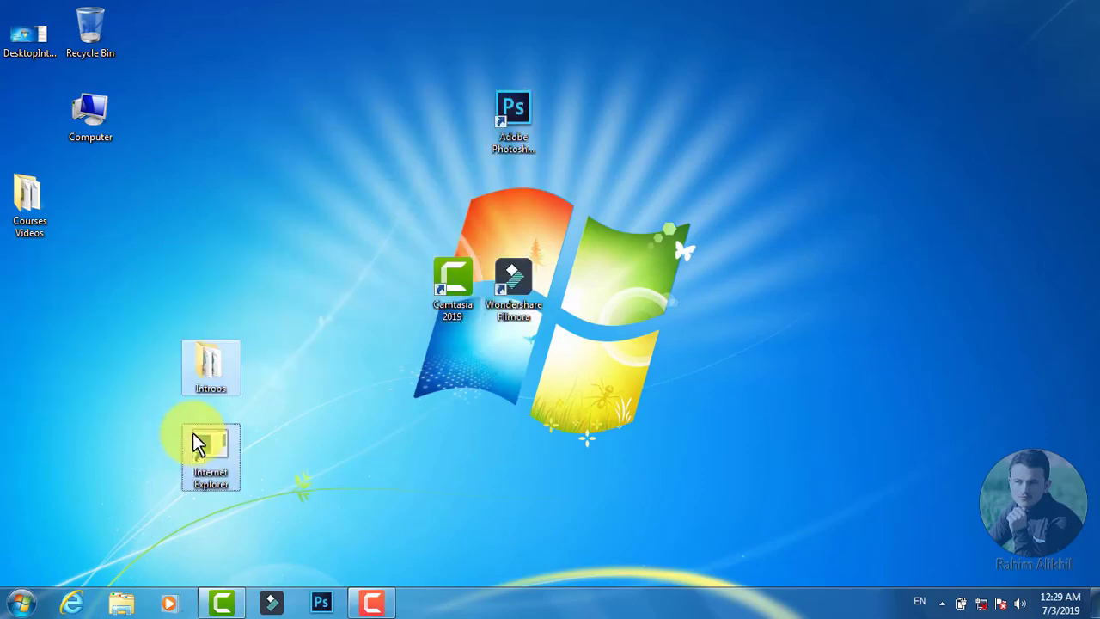
Sort the scattered desktop icons by item type.
{"action": "right_click", "coordinate": [205, 188]}
{"action": "mouse_move", "coordinate": [380, 233]}
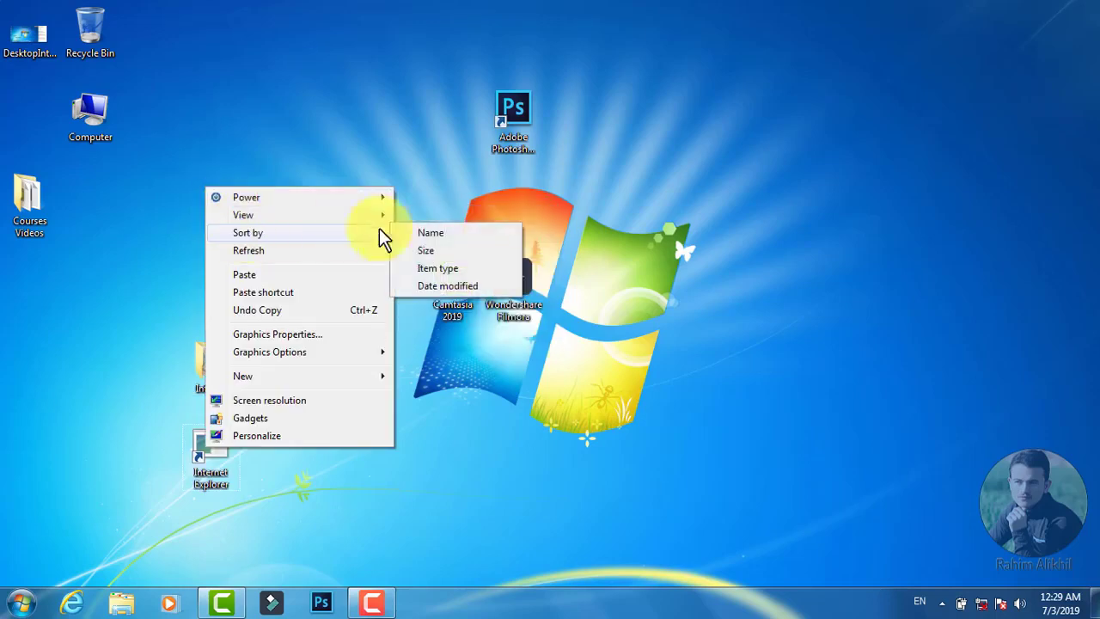
{"action": "left_click", "coordinate": [449, 270]}
Sort the desktop icons by date modified.
{"action": "right_click", "coordinate": [223, 147]}
{"action": "mouse_move", "coordinate": [406, 193]}
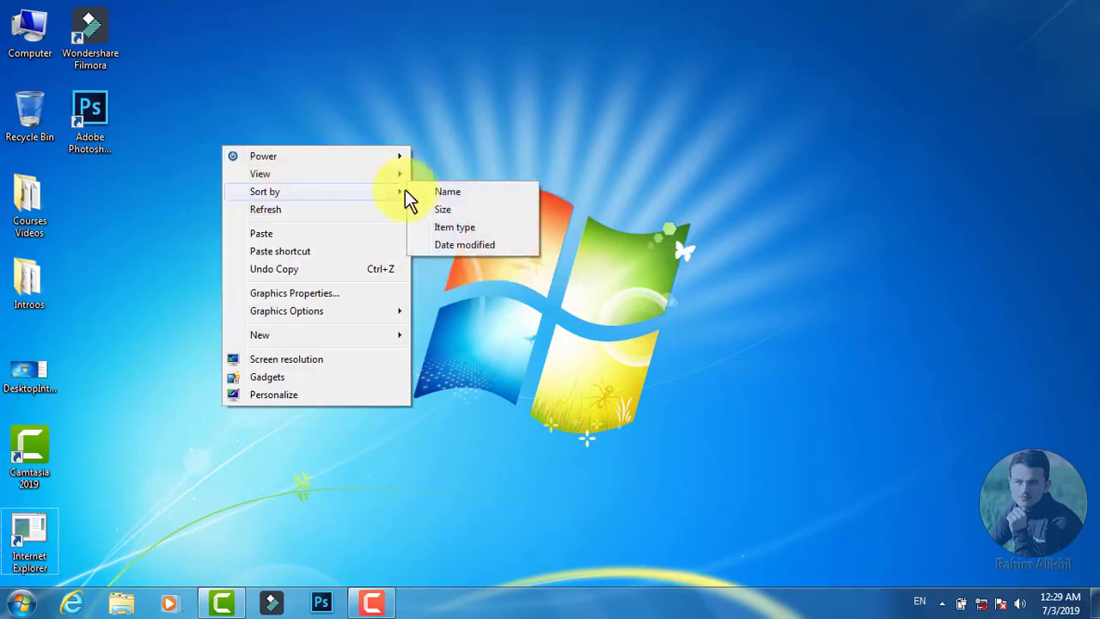
{"action": "left_click", "coordinate": [470, 243]}
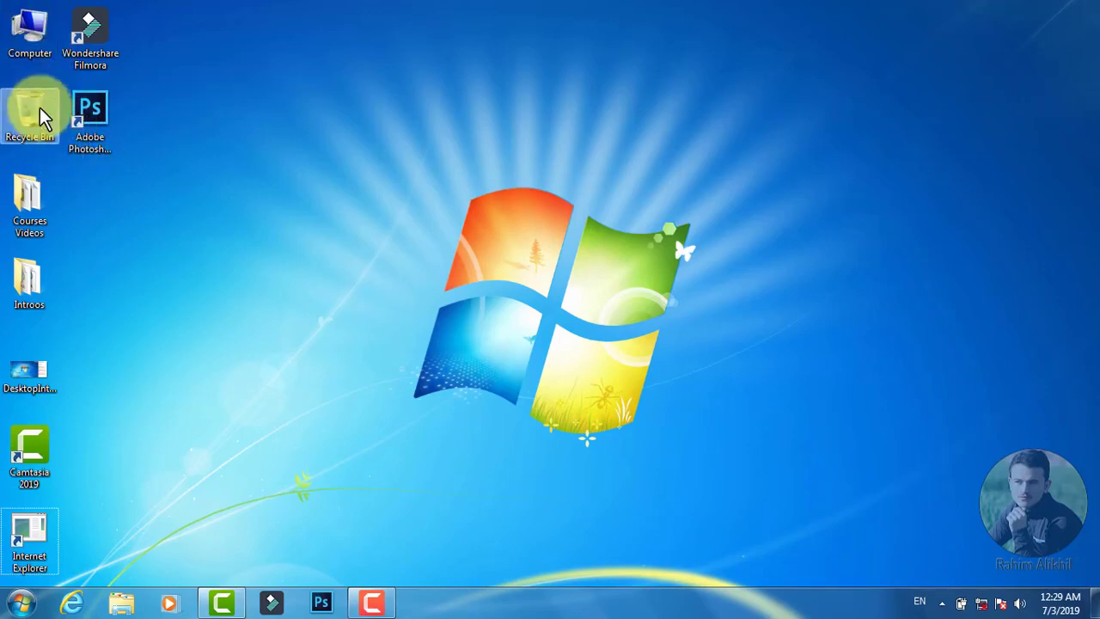
Move the Adobe Photoshop, Courses Videos, Introos and DesktopInterface.jpg icons out of their columns into open areas of the desktop.
{"action": "right_click", "coordinate": [176, 148]}
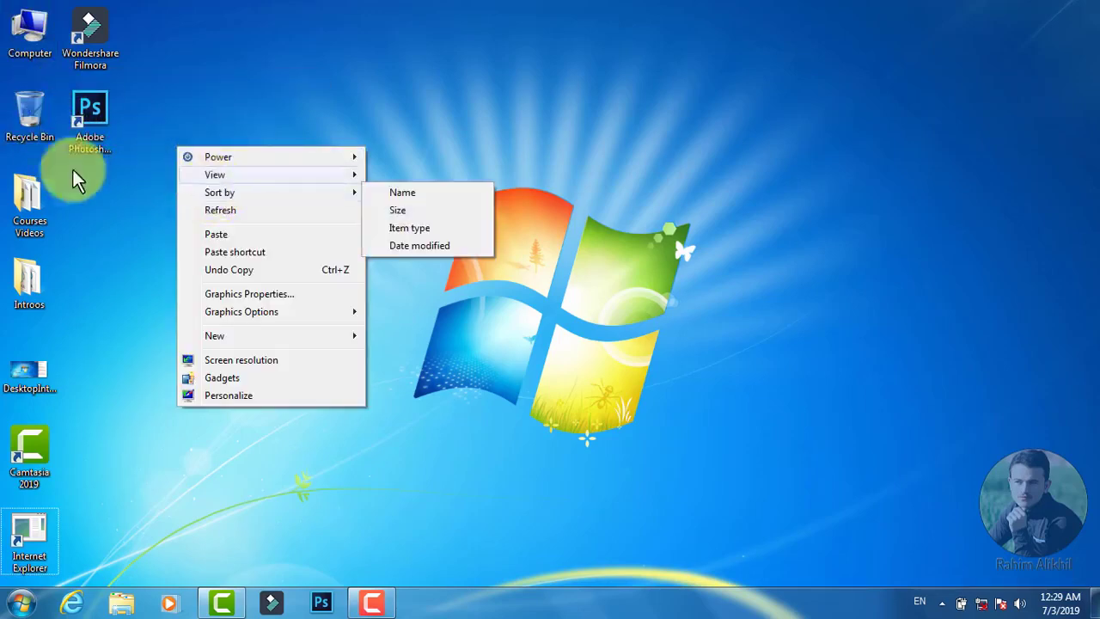
{"action": "left_click", "coordinate": [86, 138]}
{"action": "left_click_drag", "start_coordinate": [90, 120], "coordinate": [271, 121]}
{"action": "left_click_drag", "start_coordinate": [24, 210], "coordinate": [85, 211]}
{"action": "left_click_drag", "start_coordinate": [54, 297], "coordinate": [174, 297]}
{"action": "left_click_drag", "start_coordinate": [26, 371], "coordinate": [207, 371]}
Sort the desktop icons by name and refresh the desktop.
{"action": "right_click", "coordinate": [303, 184]}
{"action": "mouse_move", "coordinate": [344, 225]}
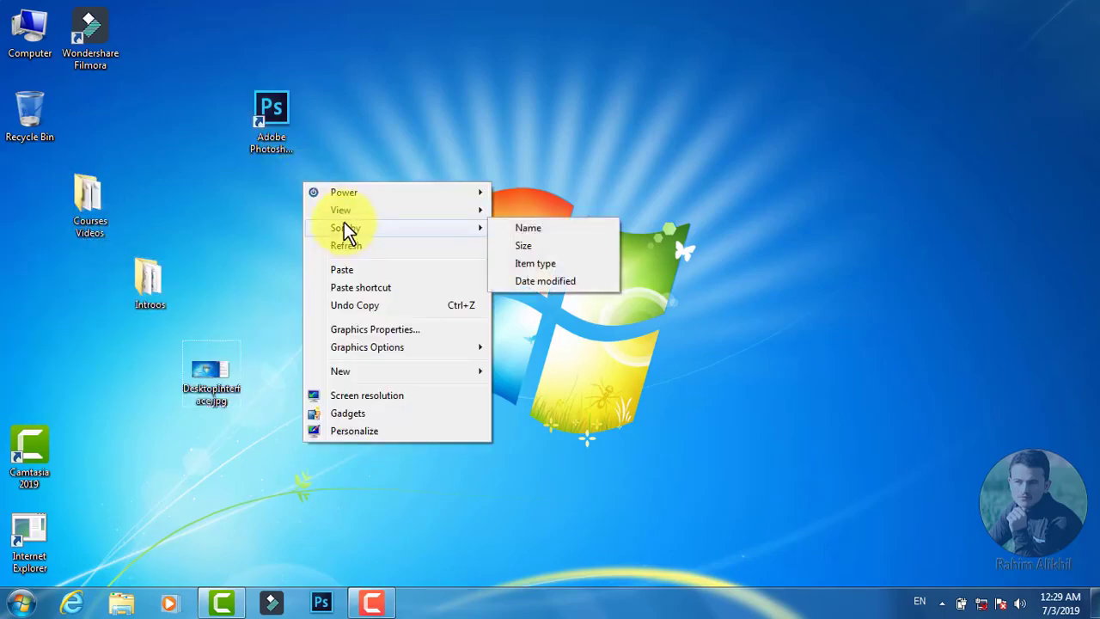
{"action": "left_click", "coordinate": [531, 228]}
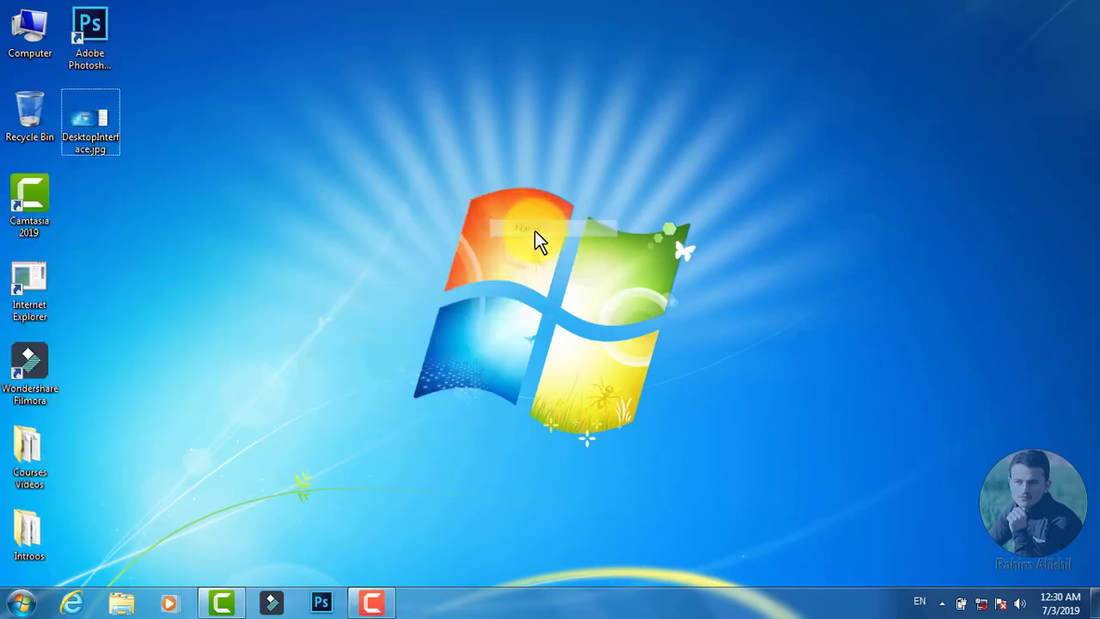
{"action": "right_click", "coordinate": [308, 139]}
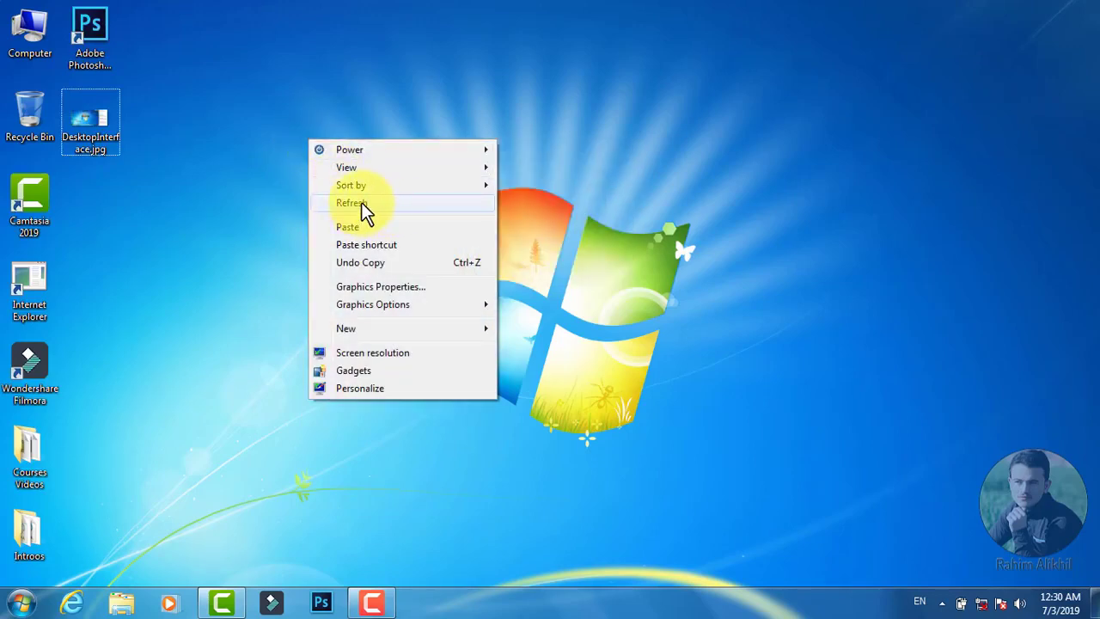
{"action": "left_click", "coordinate": [361, 202]}
Copy the DesktopInterface.jpg image on the desktop to the clipboard.
{"action": "right_click", "coordinate": [252, 175]}
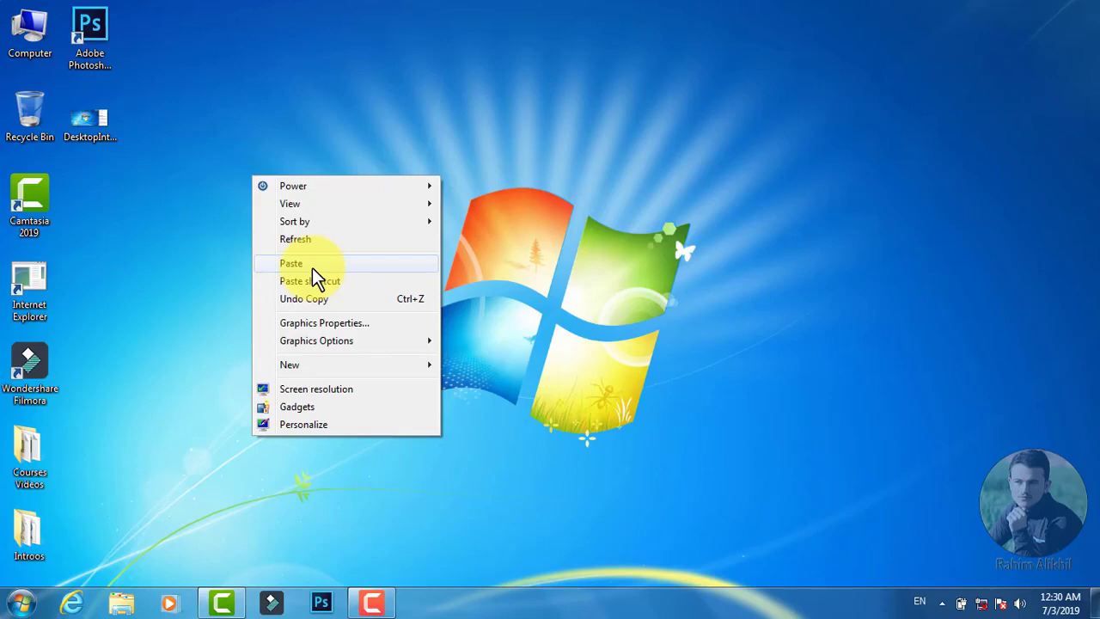
{"action": "left_click", "coordinate": [137, 180]}
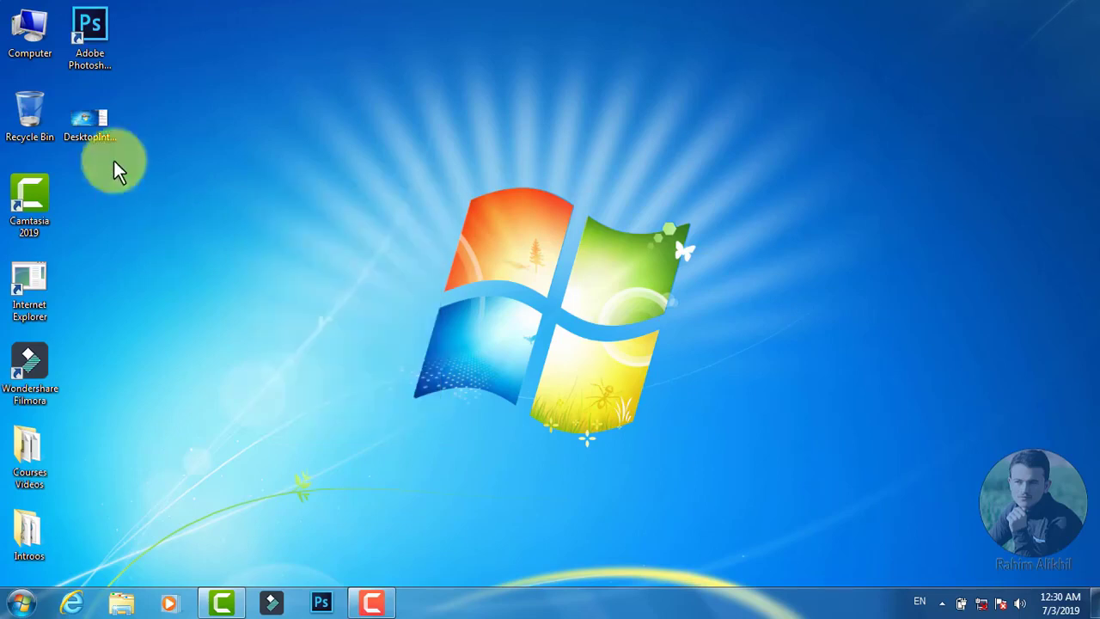
{"action": "left_click", "coordinate": [101, 120]}
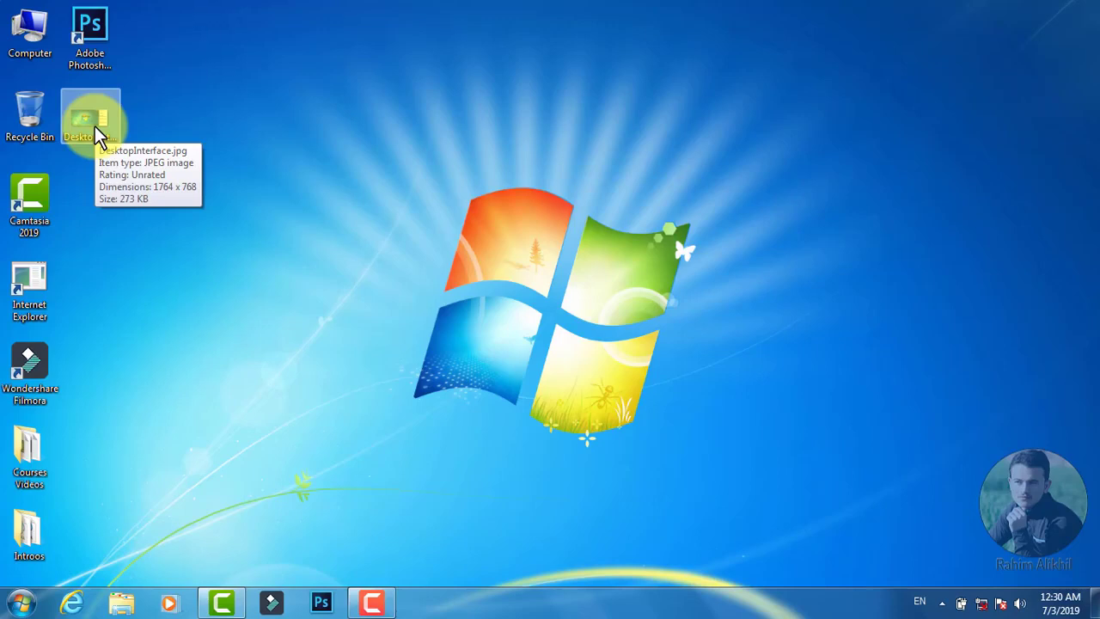
{"action": "right_click", "coordinate": [95, 126]}
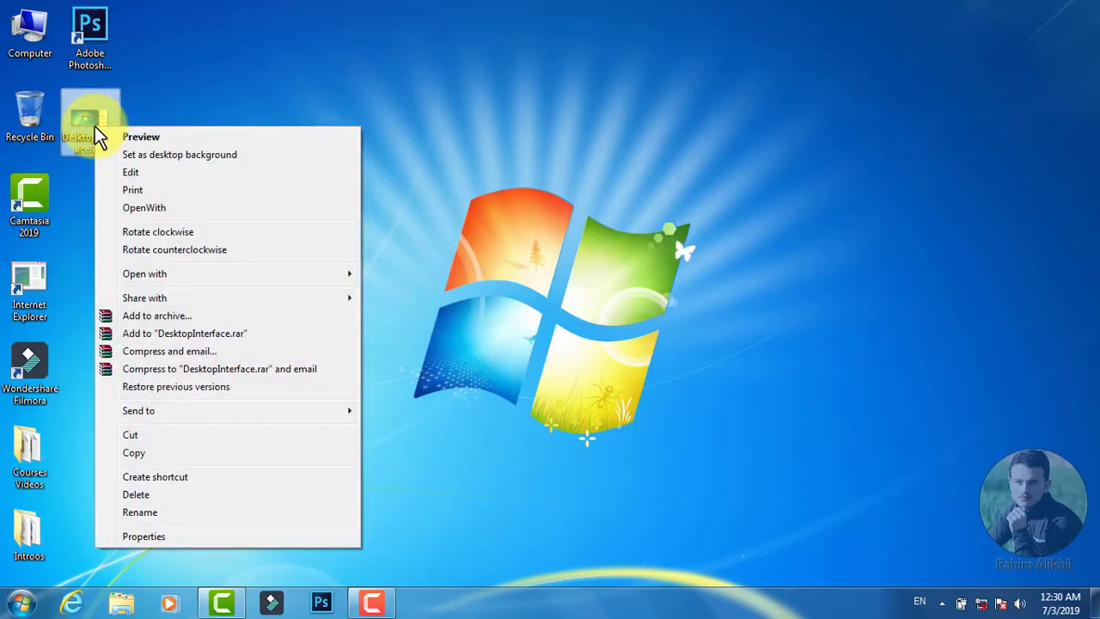
{"action": "left_click", "coordinate": [142, 457]}
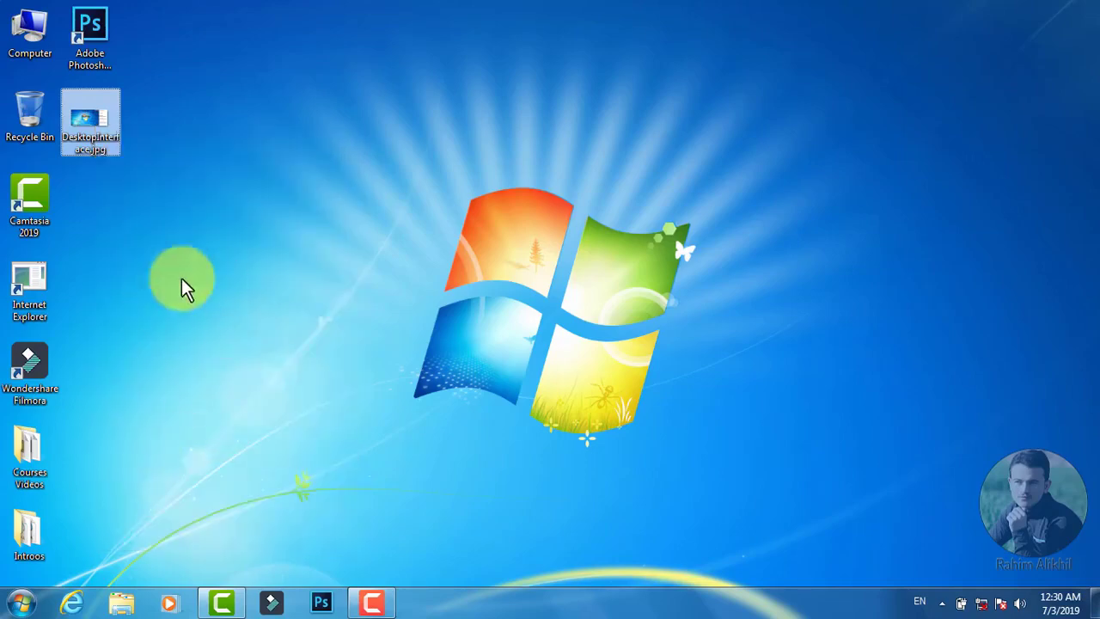
Paste the copied image into the Downloads folder, replacing the file of the same name there.
{"action": "double_click", "coordinate": [40, 56]}
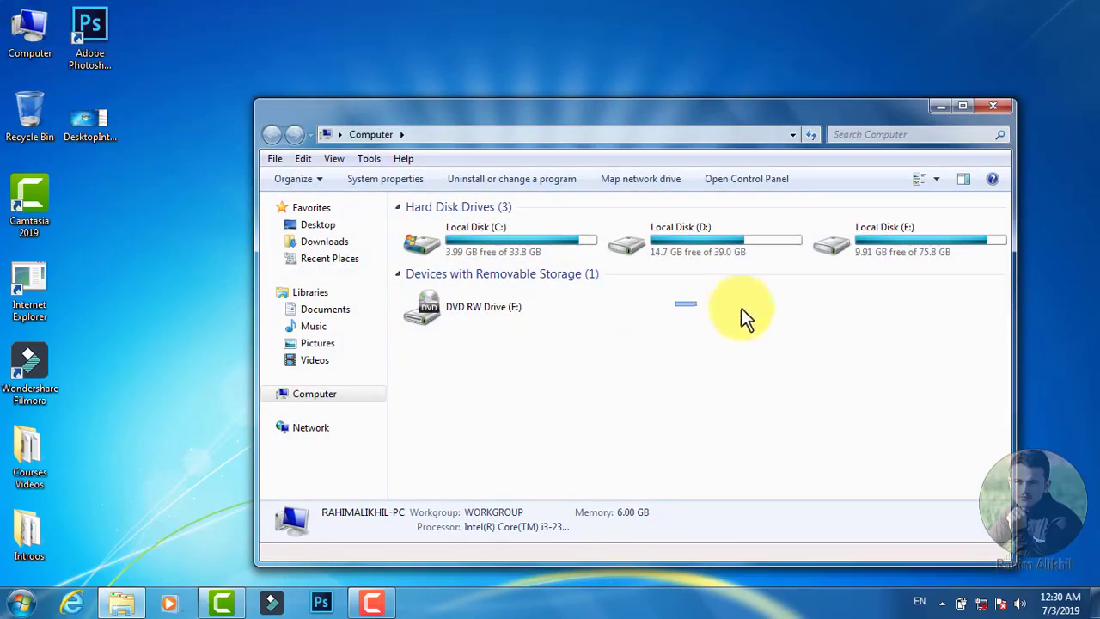
{"action": "left_click_drag", "start_coordinate": [741, 308], "coordinate": [831, 329]}
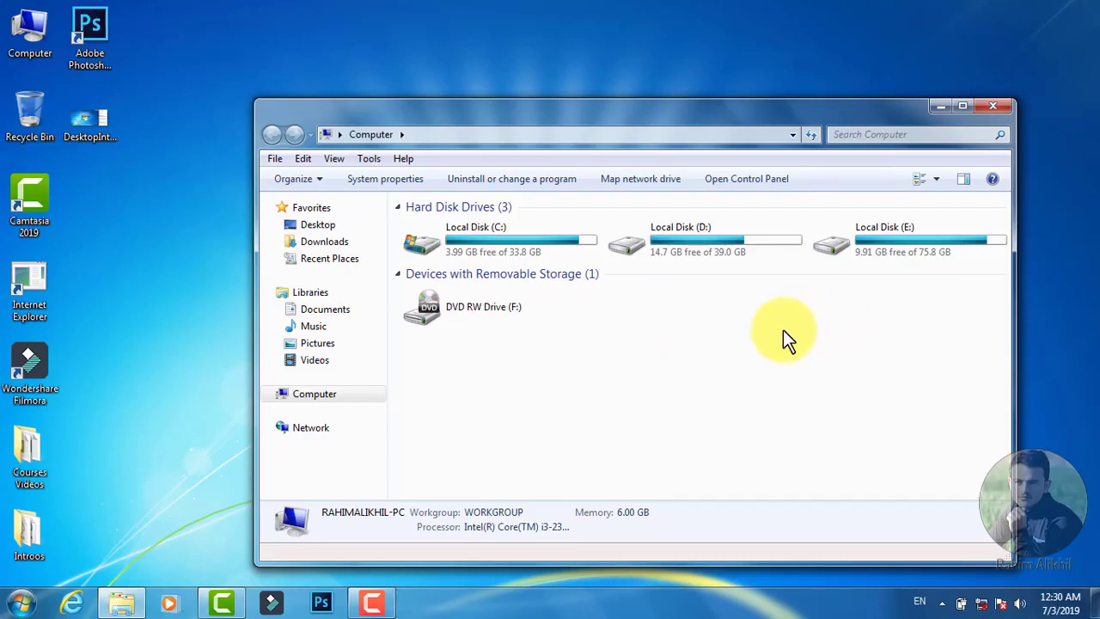
{"action": "left_click", "coordinate": [343, 246]}
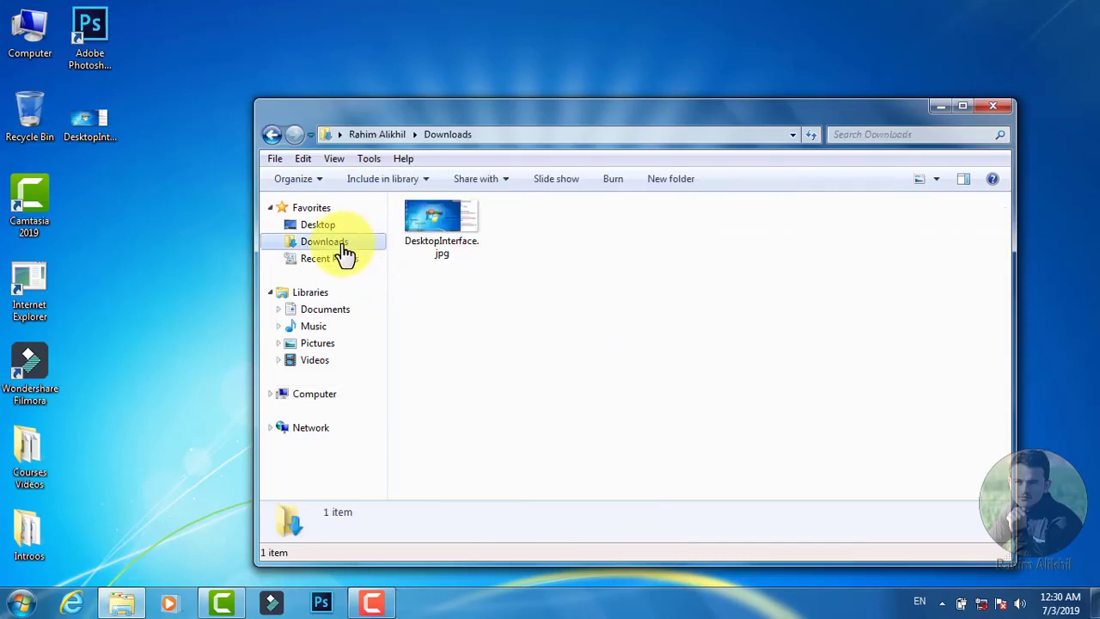
{"action": "right_click", "coordinate": [552, 262]}
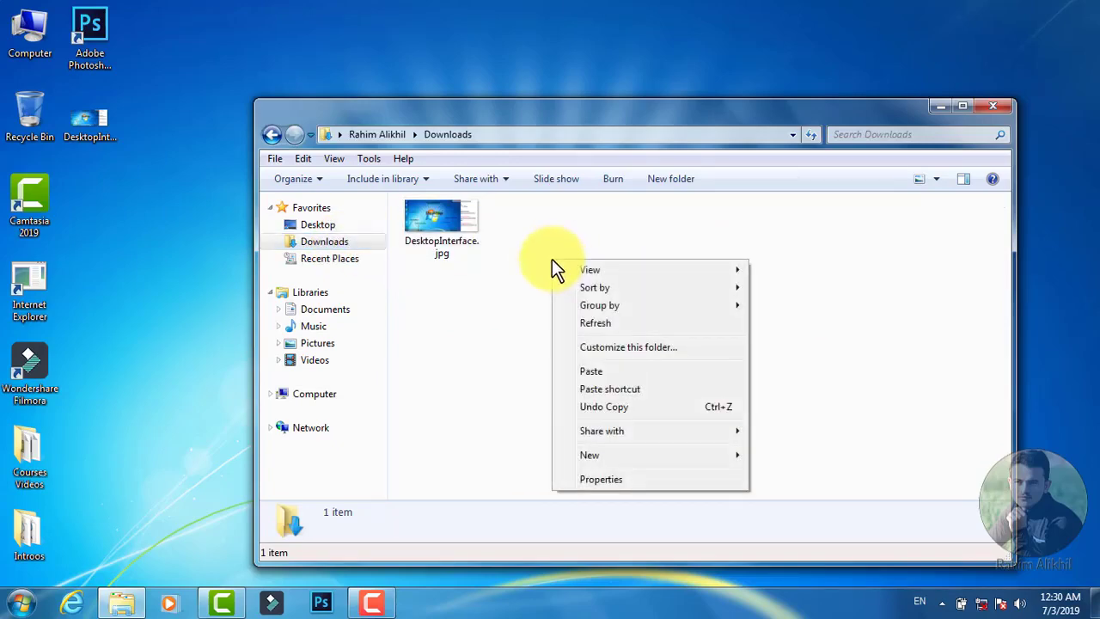
{"action": "left_click", "coordinate": [610, 371]}
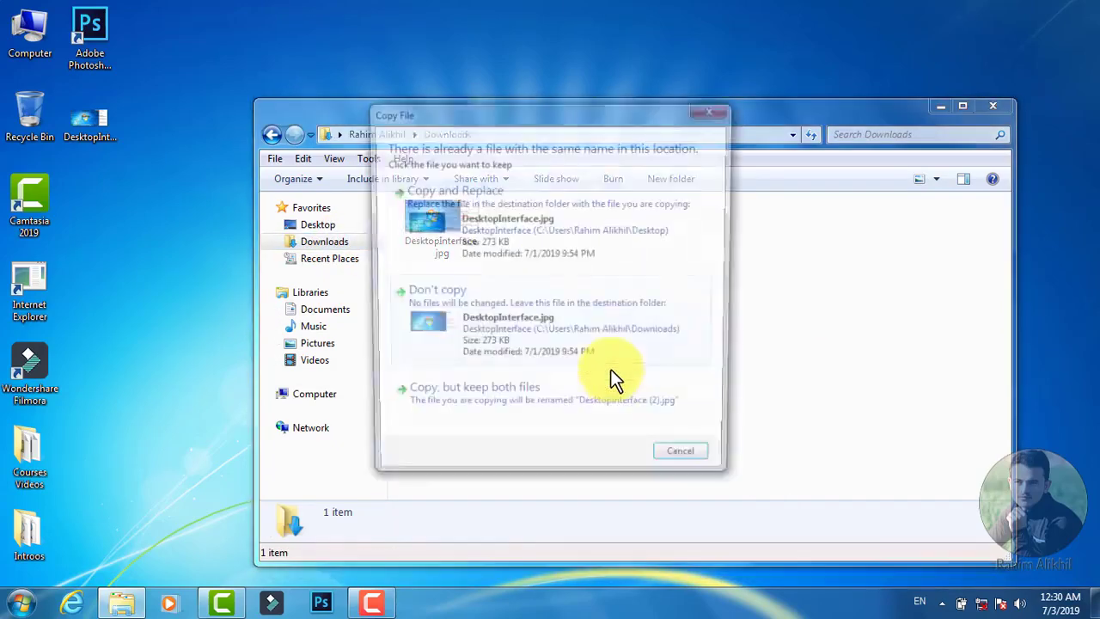
{"action": "left_click", "coordinate": [558, 260]}
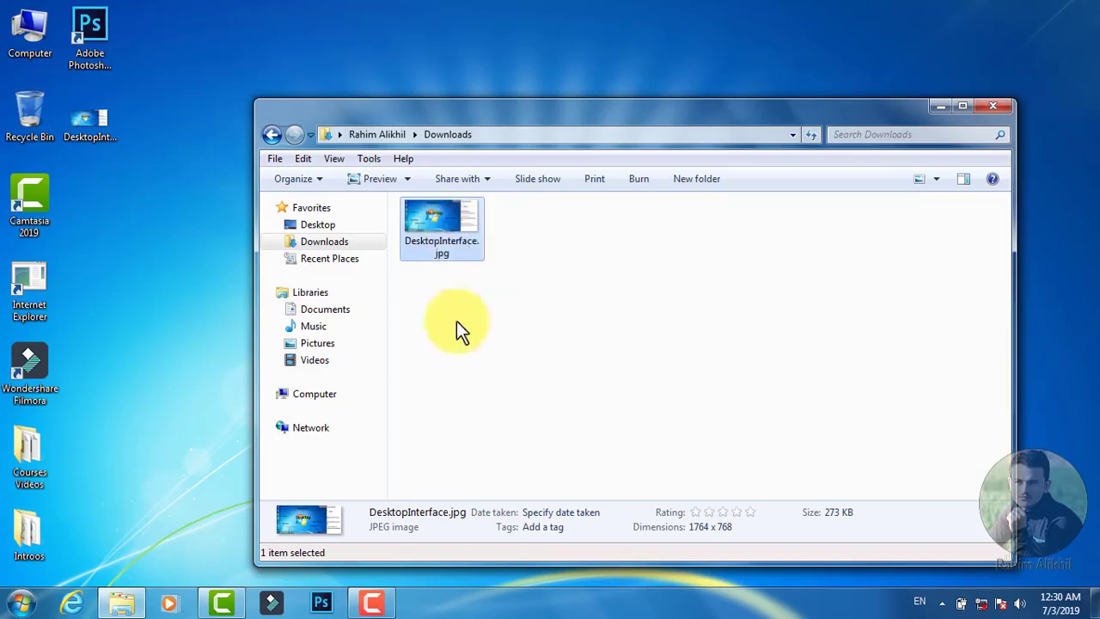
Copy DesktopInterface.jpg from Downloads into the Documents library and close the Explorer window.
{"action": "right_click", "coordinate": [448, 226]}
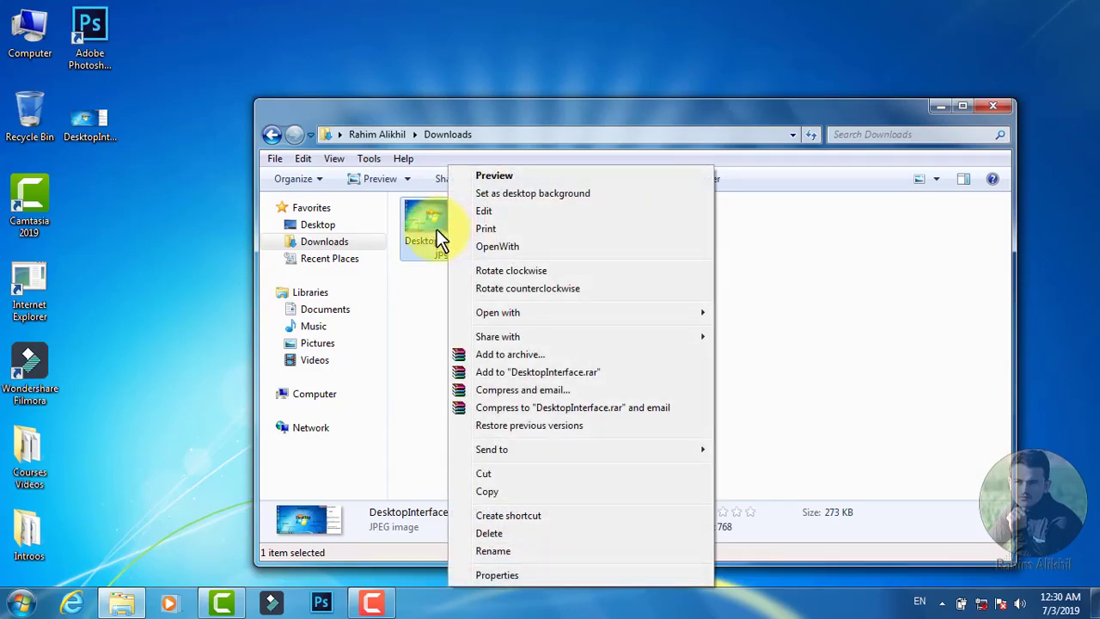
{"action": "left_click", "coordinate": [505, 495]}
{"action": "left_click", "coordinate": [333, 309]}
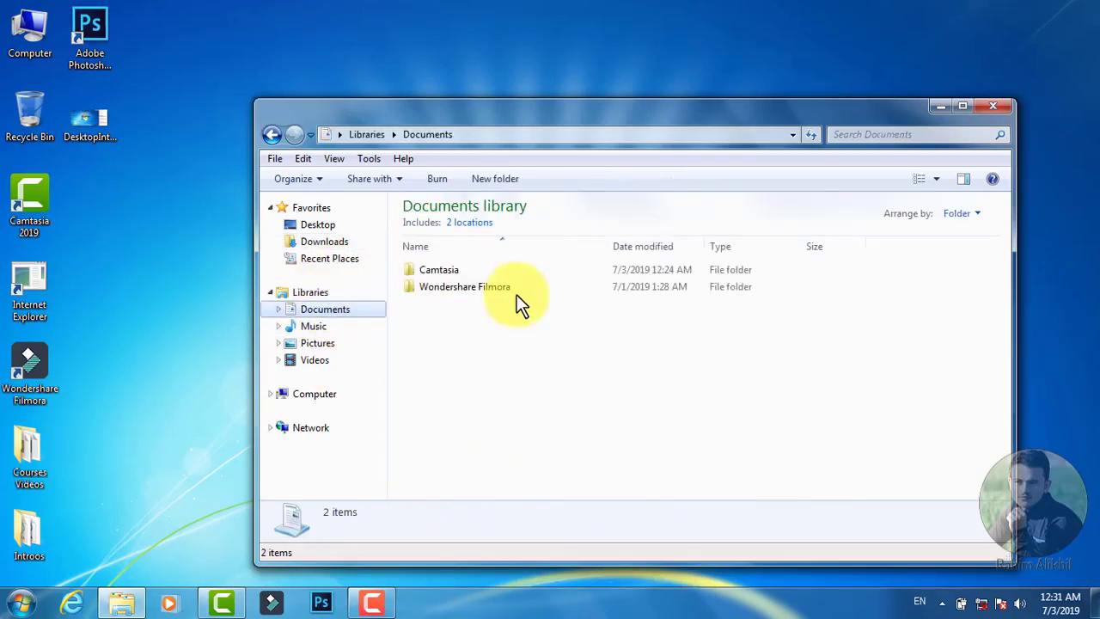
{"action": "right_click", "coordinate": [517, 294]}
{"action": "right_click", "coordinate": [438, 354]}
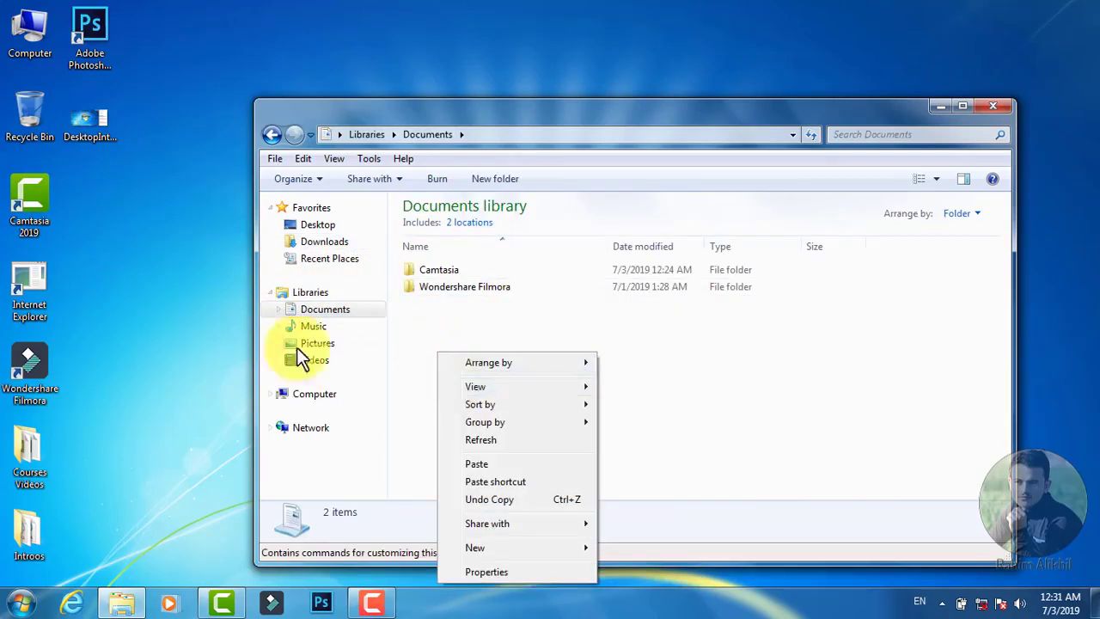
{"action": "left_click", "coordinate": [477, 464]}
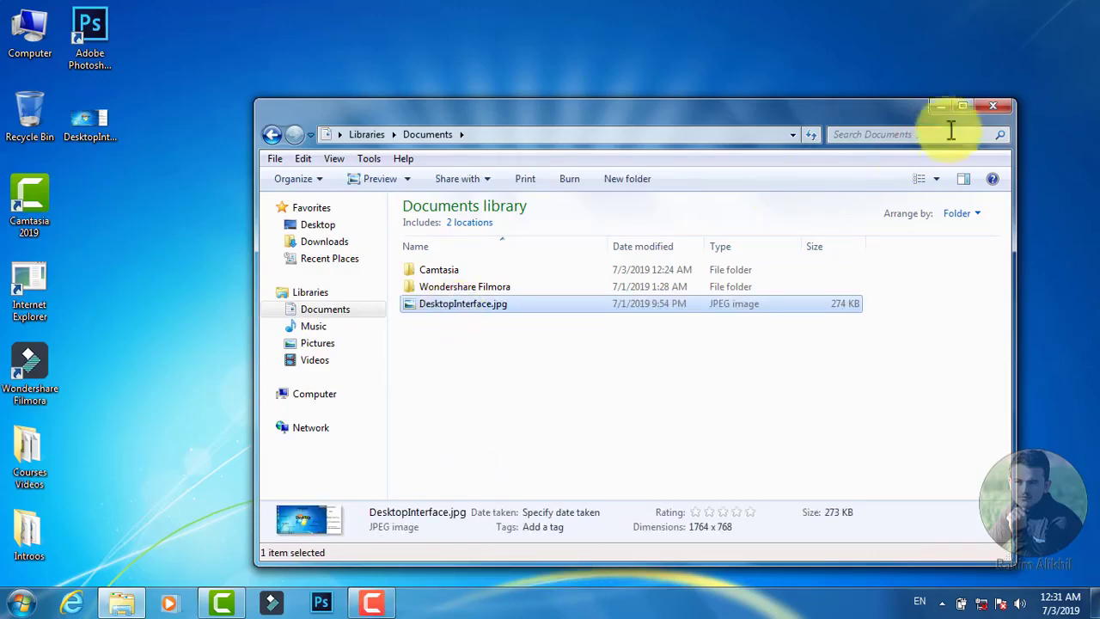
{"action": "left_click", "coordinate": [992, 105]}
Copy DesktopInterface.jpg from the desktop and paste it into the Downloads folder as a shortcut.
{"action": "right_click", "coordinate": [224, 178]}
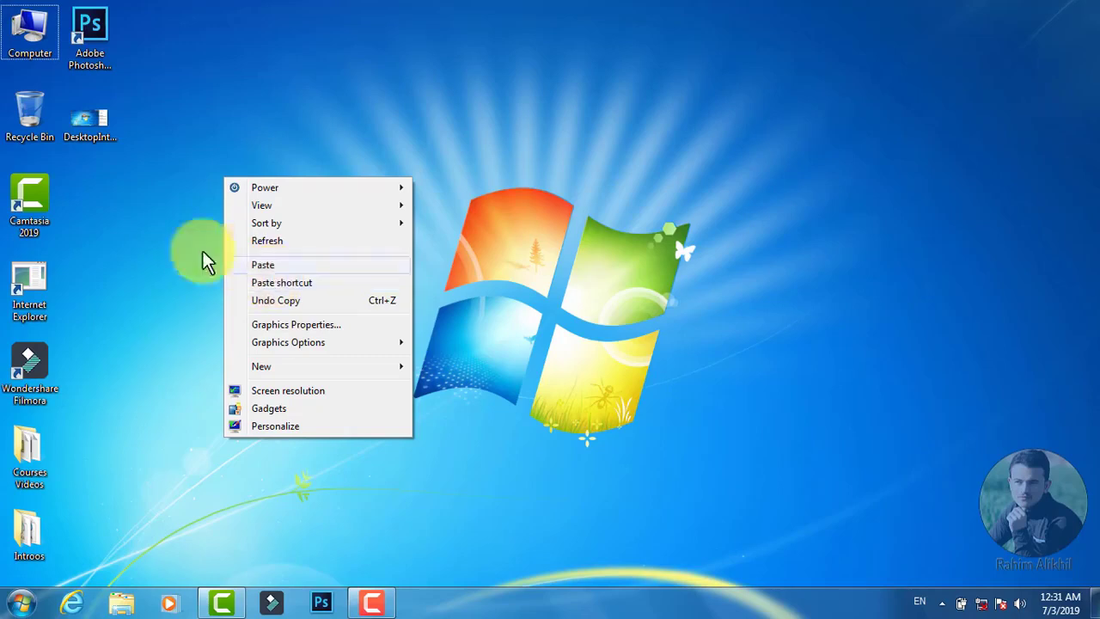
{"action": "right_click", "coordinate": [91, 129]}
{"action": "left_click", "coordinate": [131, 436]}
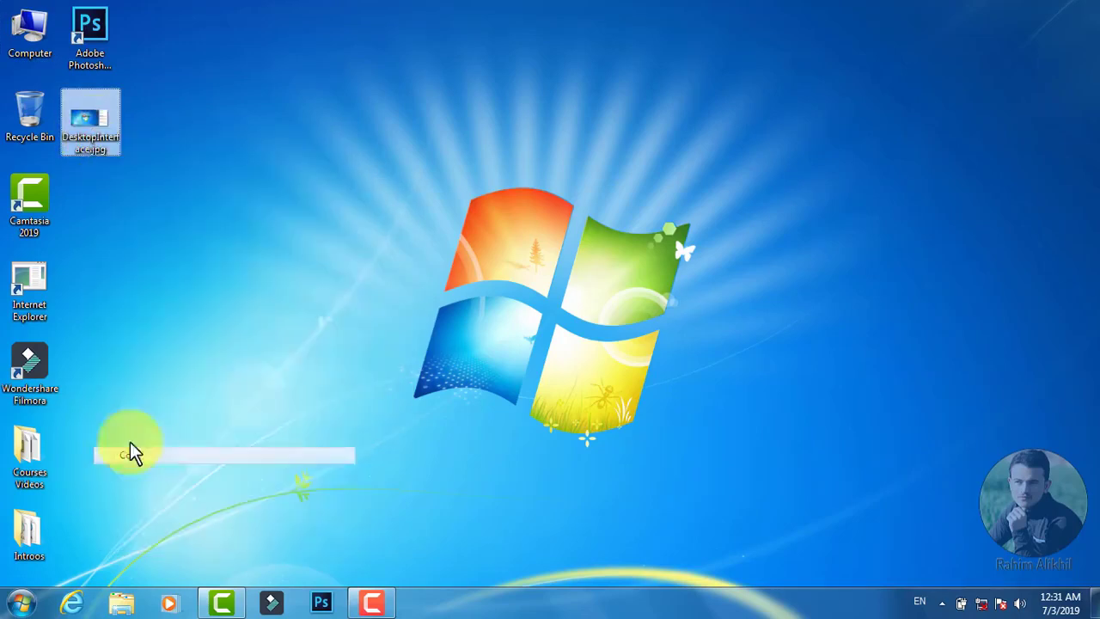
{"action": "double_click", "coordinate": [41, 45]}
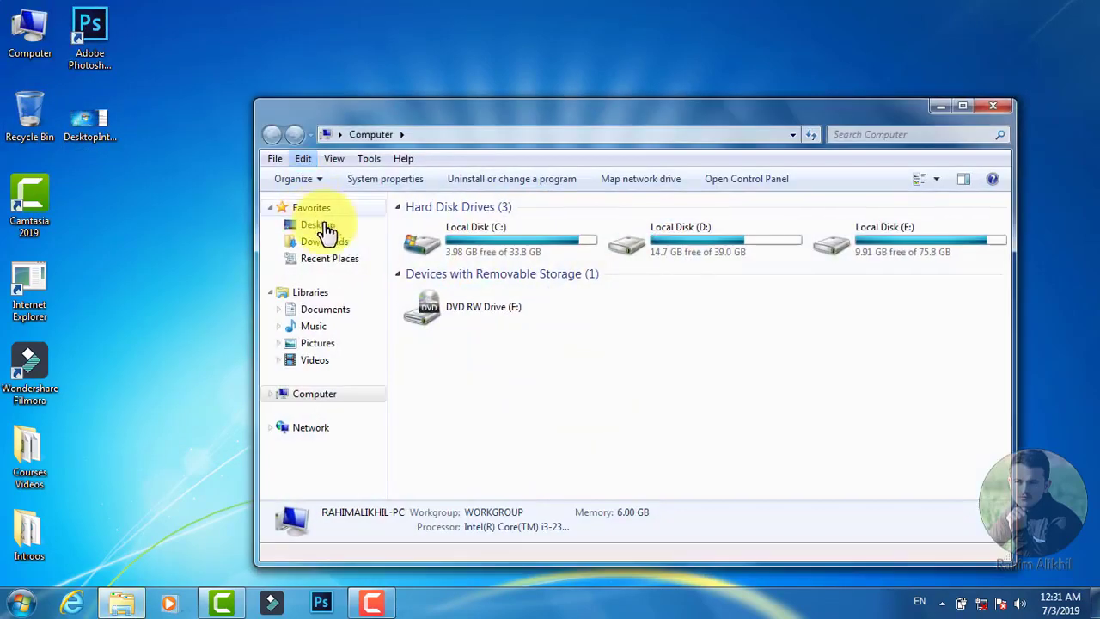
{"action": "left_click", "coordinate": [333, 241]}
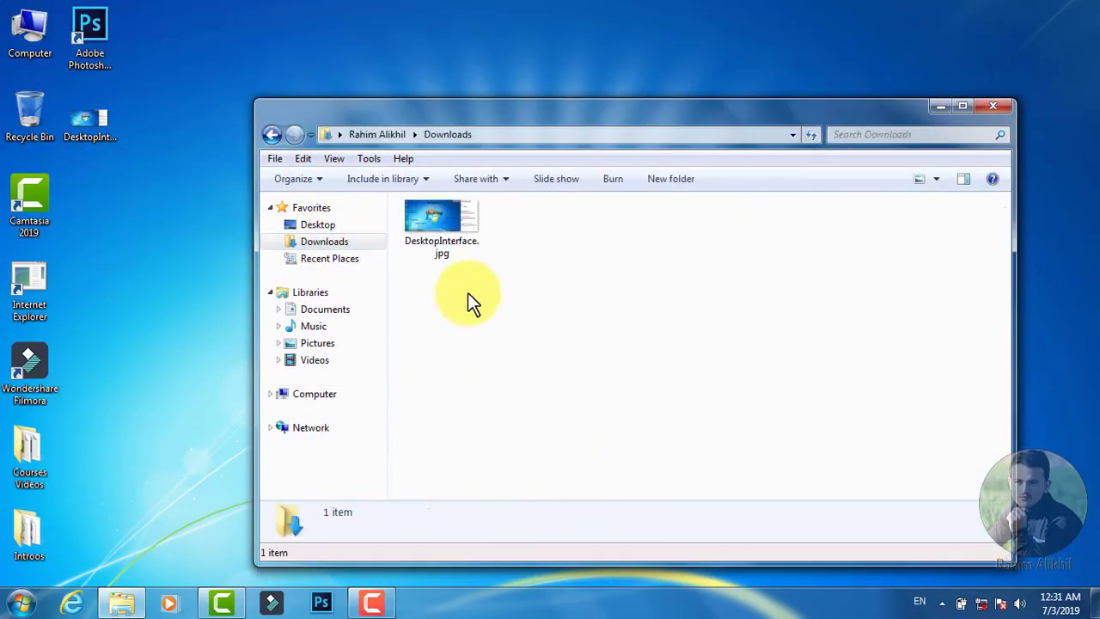
{"action": "right_click", "coordinate": [467, 294]}
{"action": "left_click", "coordinate": [509, 423]}
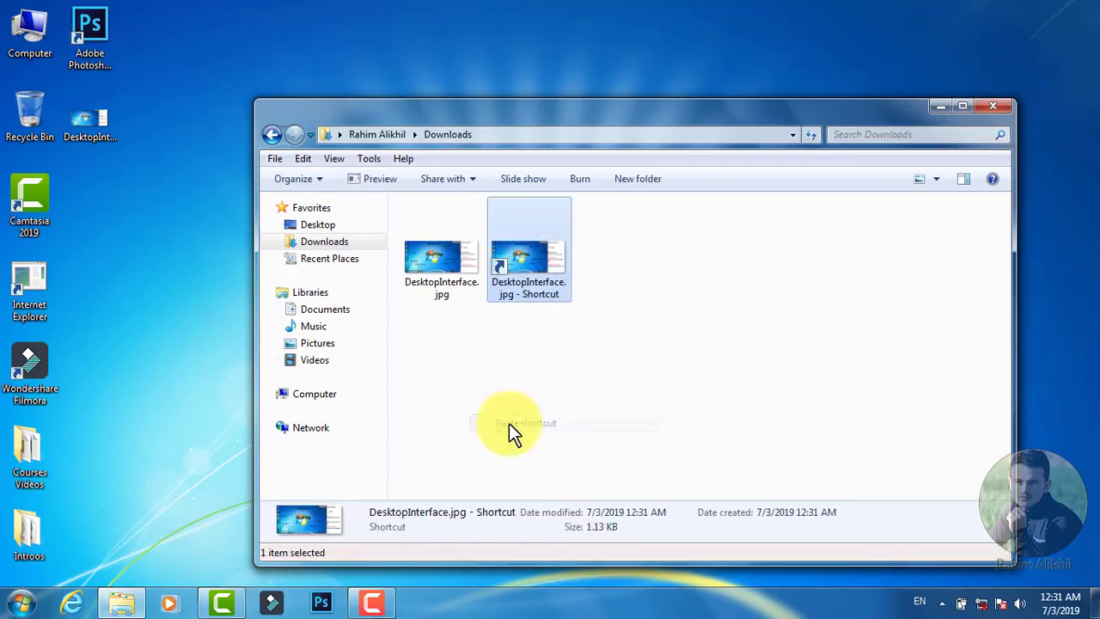
Compare the original DesktopInterface.jpg with its shortcut in Downloads by selecting each one in turn.
{"action": "left_click", "coordinate": [435, 241]}
{"action": "left_click", "coordinate": [536, 320]}
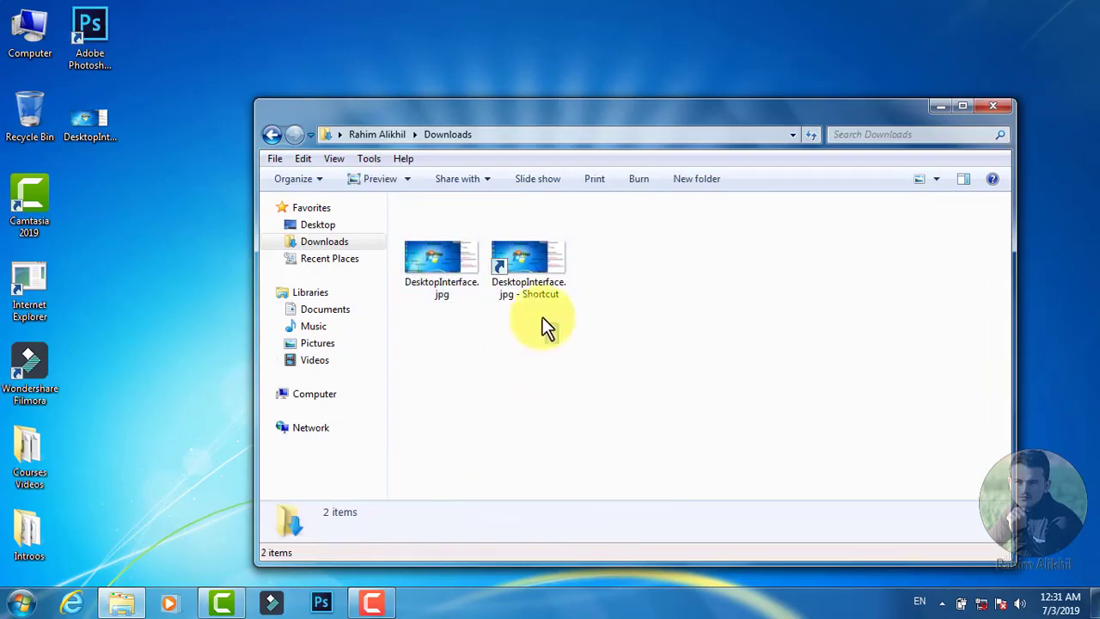
{"action": "left_click", "coordinate": [512, 251]}
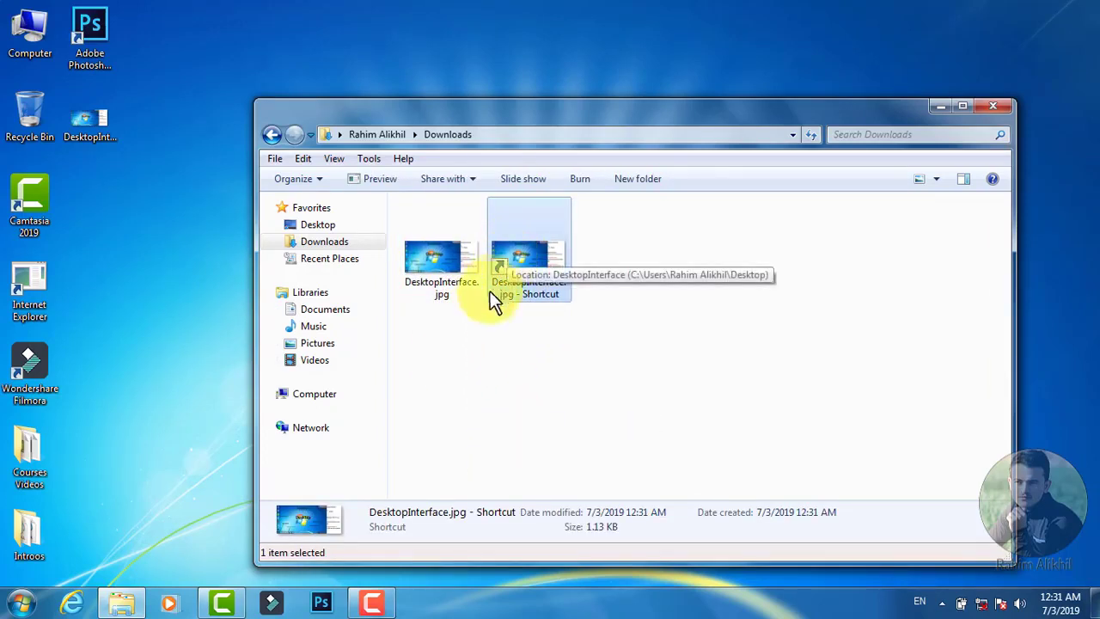
{"action": "left_click_drag", "start_coordinate": [447, 325], "coordinate": [433, 262]}
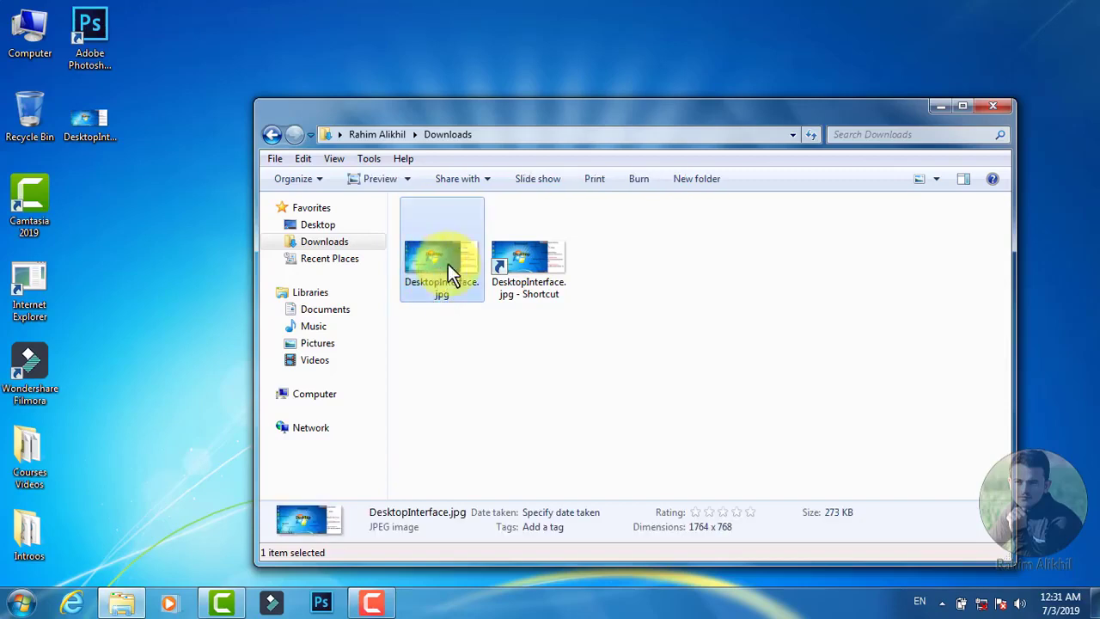
{"action": "left_click", "coordinate": [507, 258]}
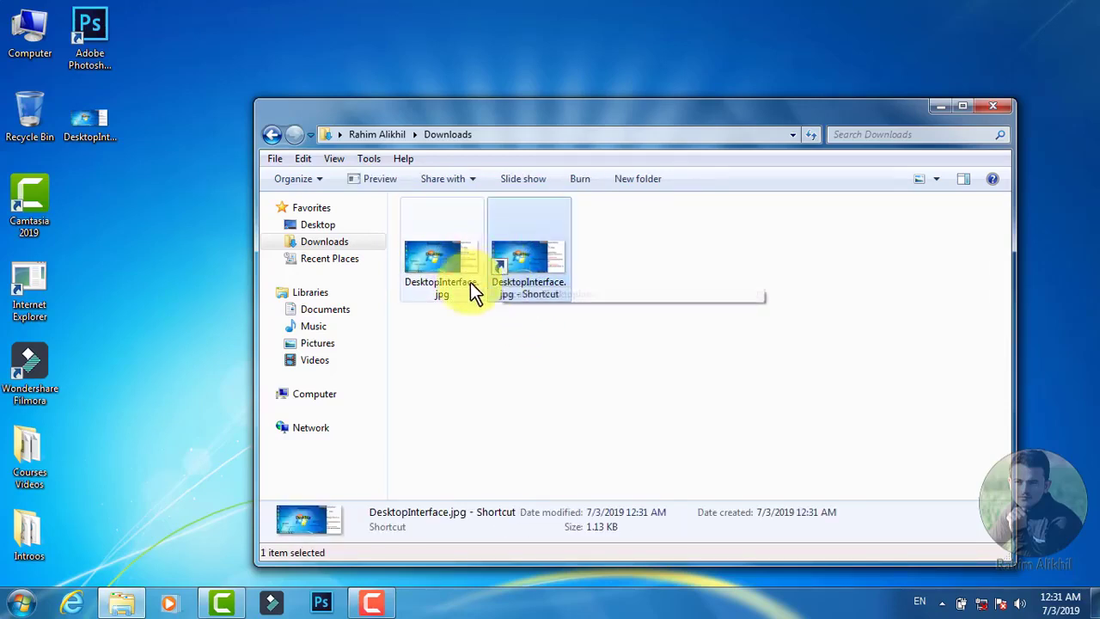
View the original DesktopInterface.jpg and its shortcut in Downloads one after the other, closing the photo viewer each time.
{"action": "double_click", "coordinate": [426, 263]}
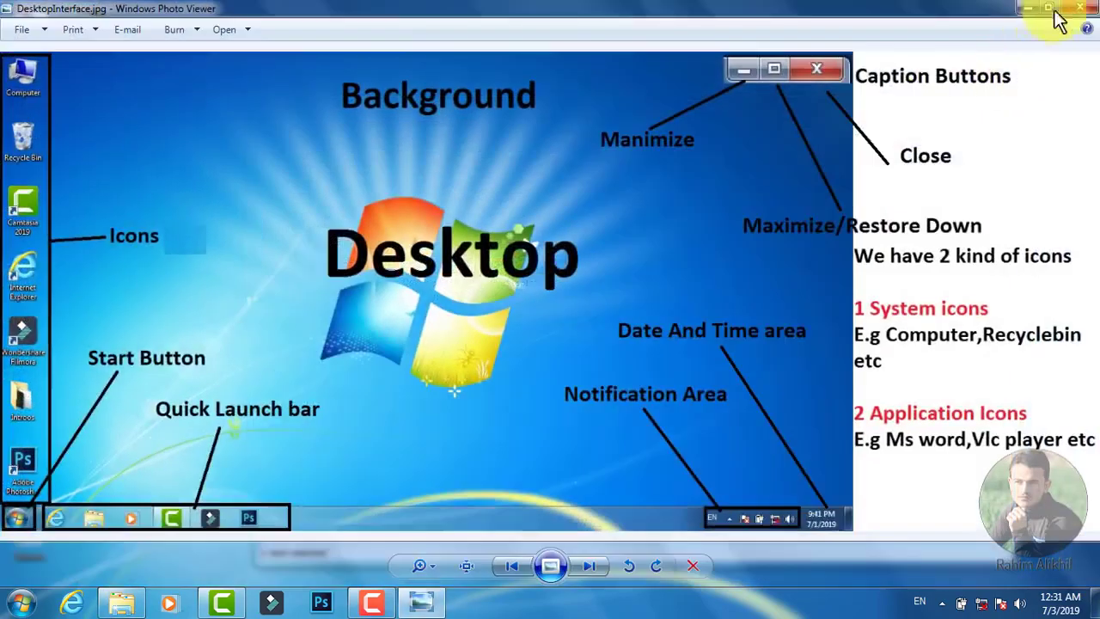
{"action": "left_click", "coordinate": [1072, 12]}
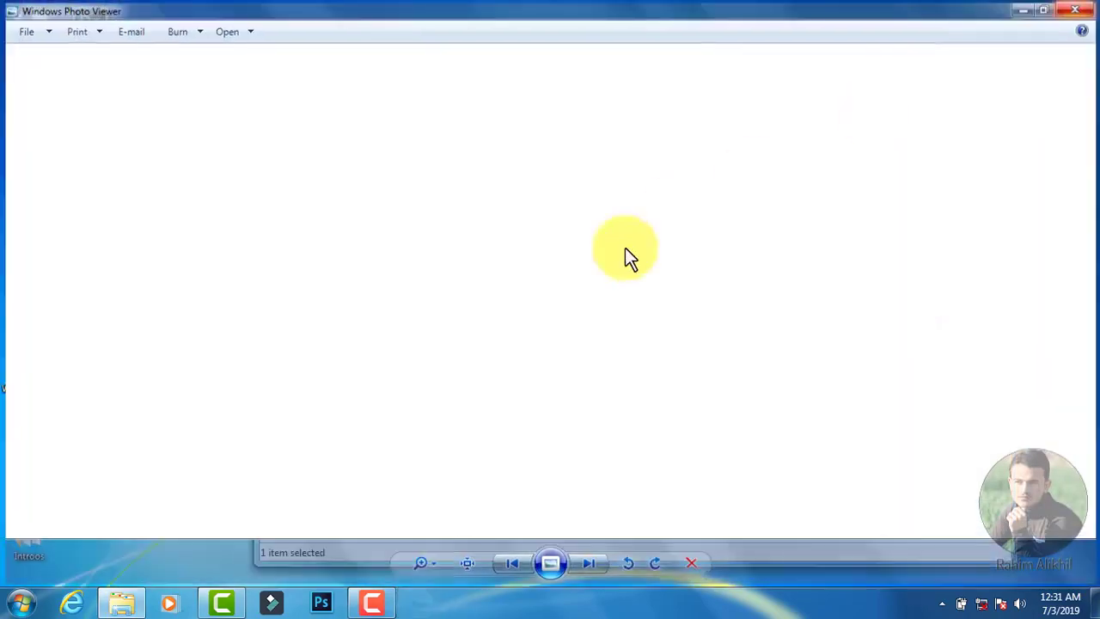
{"action": "double_click", "coordinate": [542, 262]}
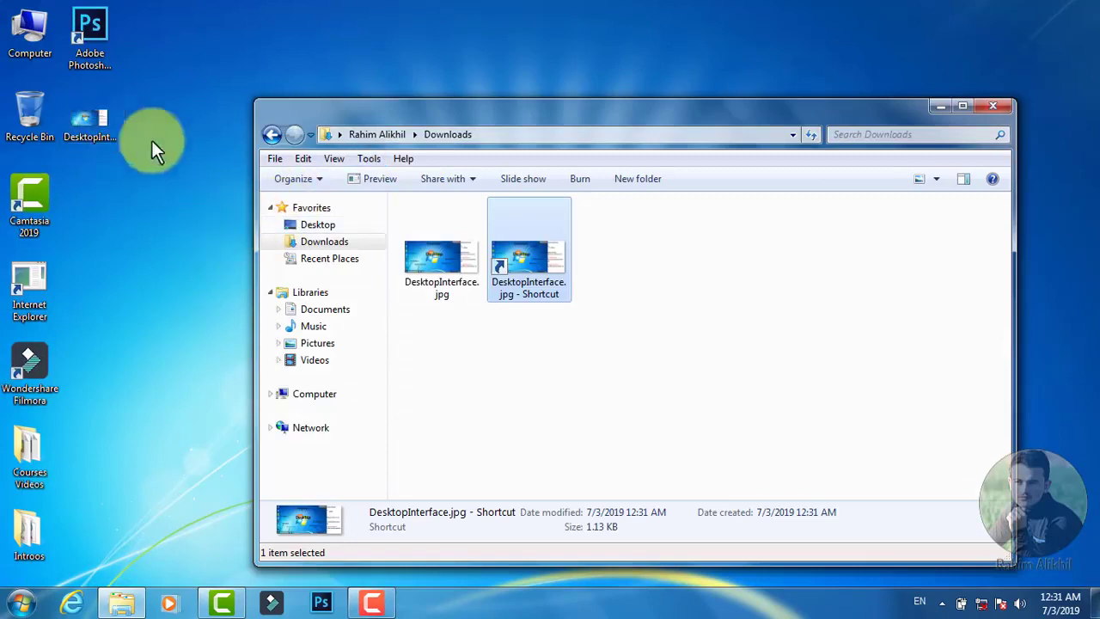
Delete DesktopInterface.jpg from the desktop, confirming its move to the Recycle Bin.
{"action": "right_click", "coordinate": [79, 125]}
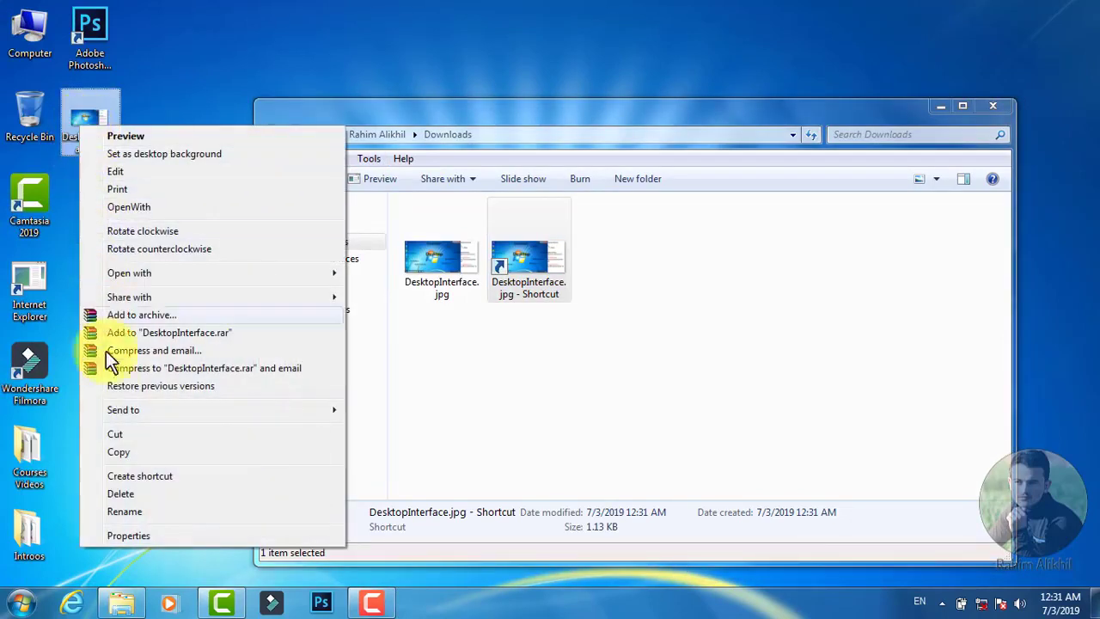
{"action": "left_click", "coordinate": [113, 492]}
{"action": "left_click", "coordinate": [625, 358]}
View the original DesktopInterface.jpg in Downloads, close the viewer, and try to open its shortcut, cancelling the shortcut problem dialog.
{"action": "double_click", "coordinate": [468, 295]}
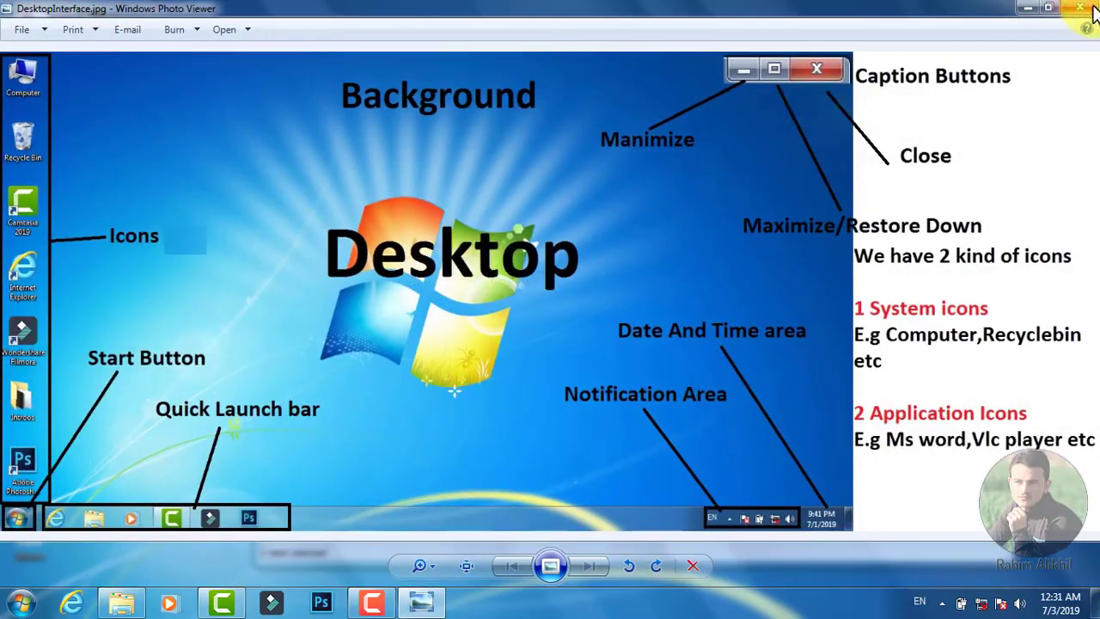
{"action": "left_click", "coordinate": [1093, 9]}
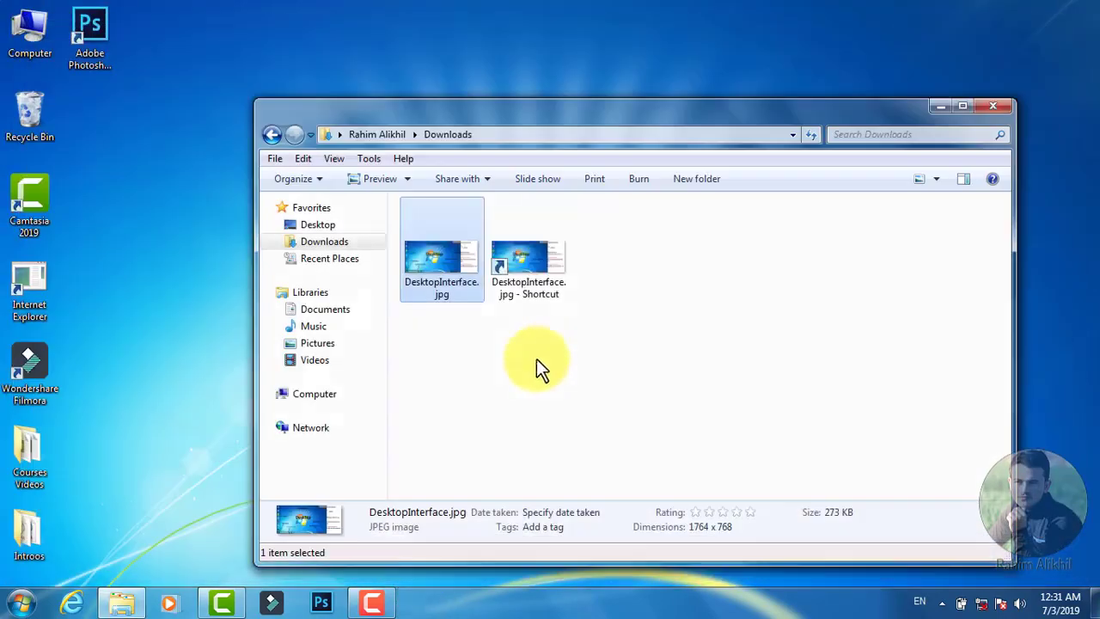
{"action": "double_click", "coordinate": [526, 265]}
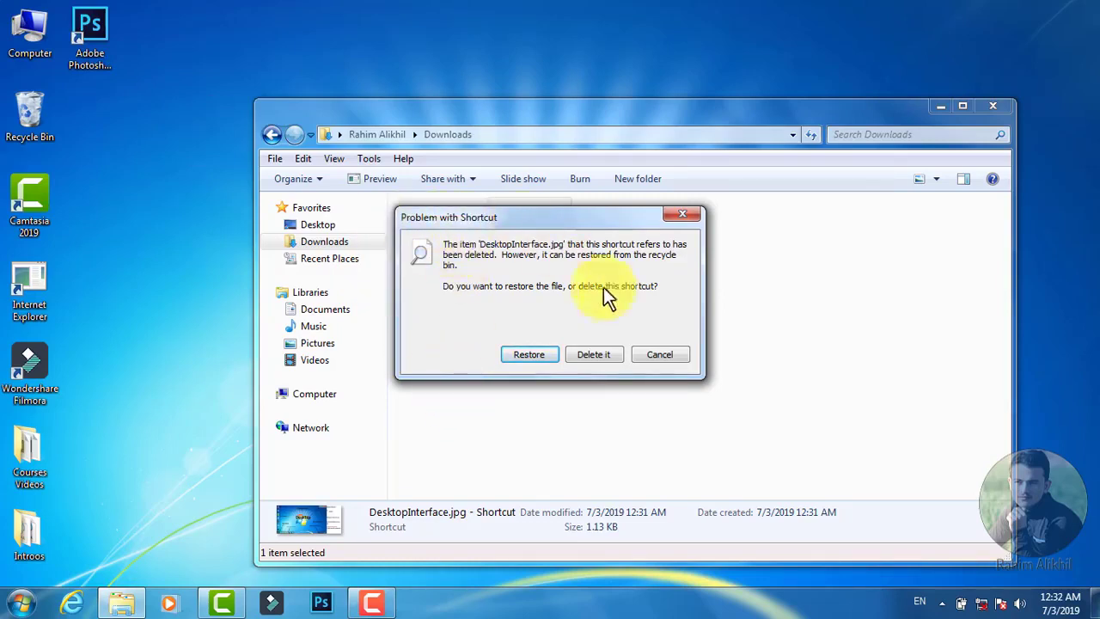
{"action": "left_click", "coordinate": [655, 356]}
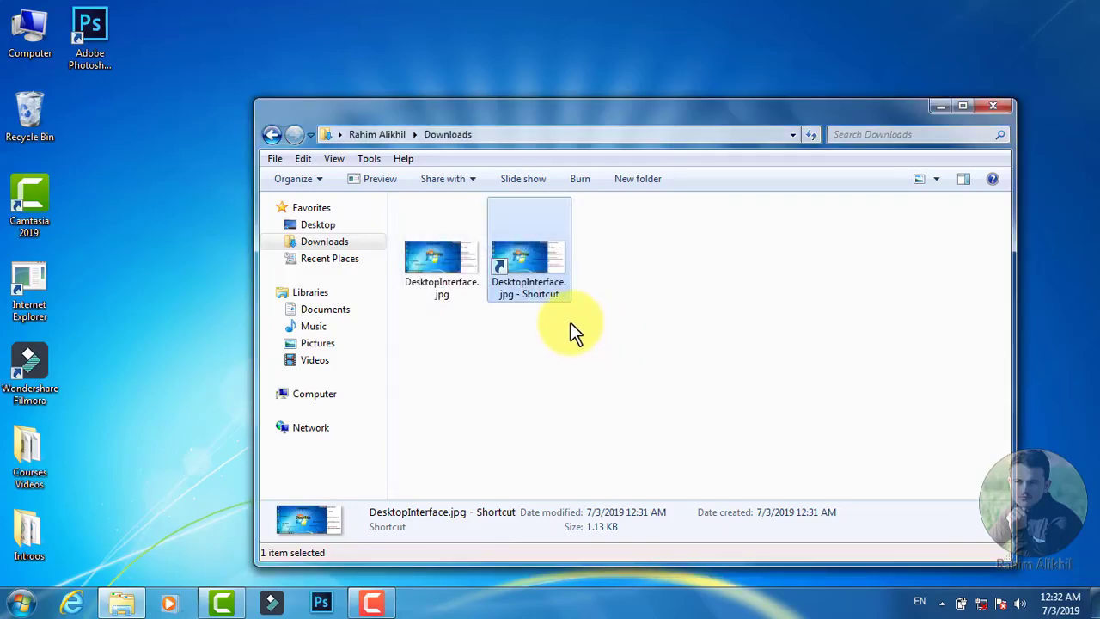
Review the copy and paste commands for DesktopInterface.jpg in Downloads, close the Explorer window, and check the desktop's paste commands.
{"action": "right_click", "coordinate": [462, 262]}
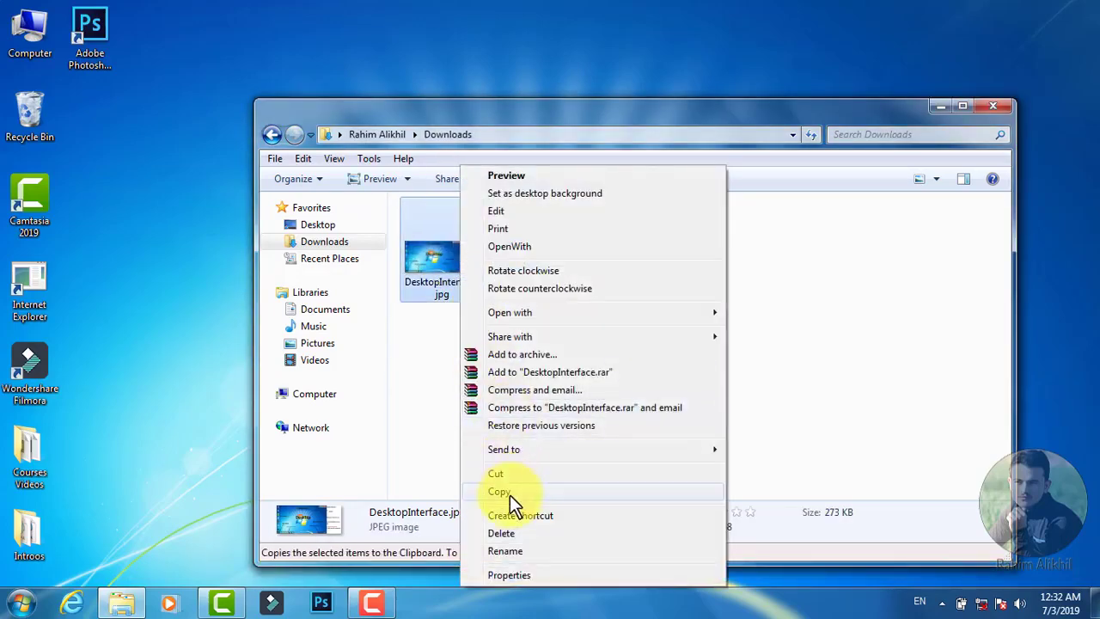
{"action": "left_click", "coordinate": [471, 382]}
{"action": "right_click", "coordinate": [470, 383]}
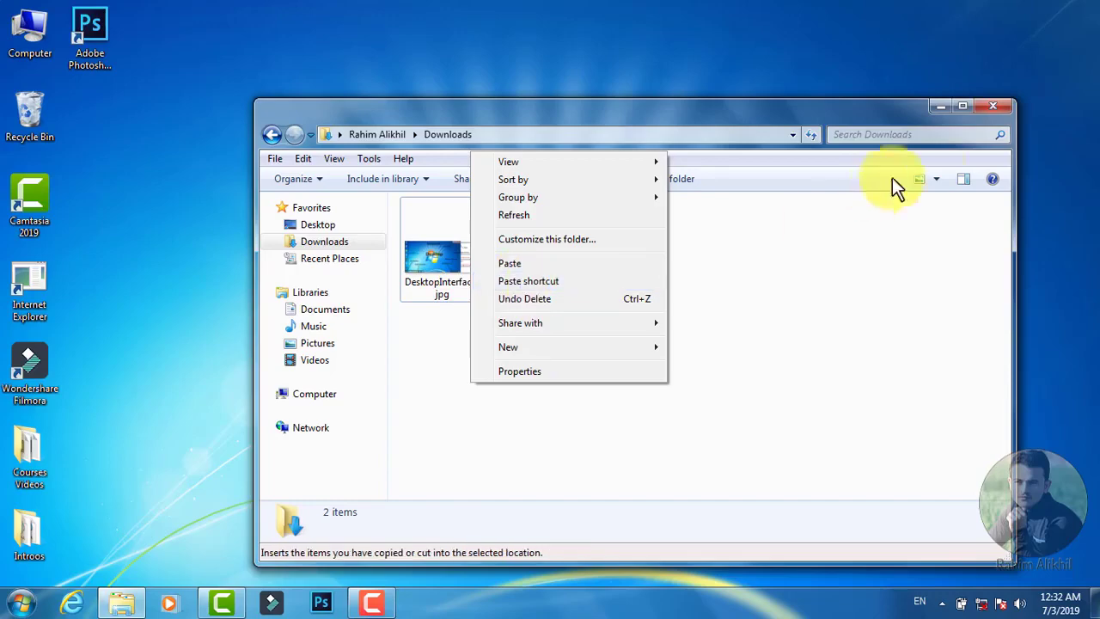
{"action": "left_click", "coordinate": [994, 105]}
{"action": "right_click", "coordinate": [312, 158]}
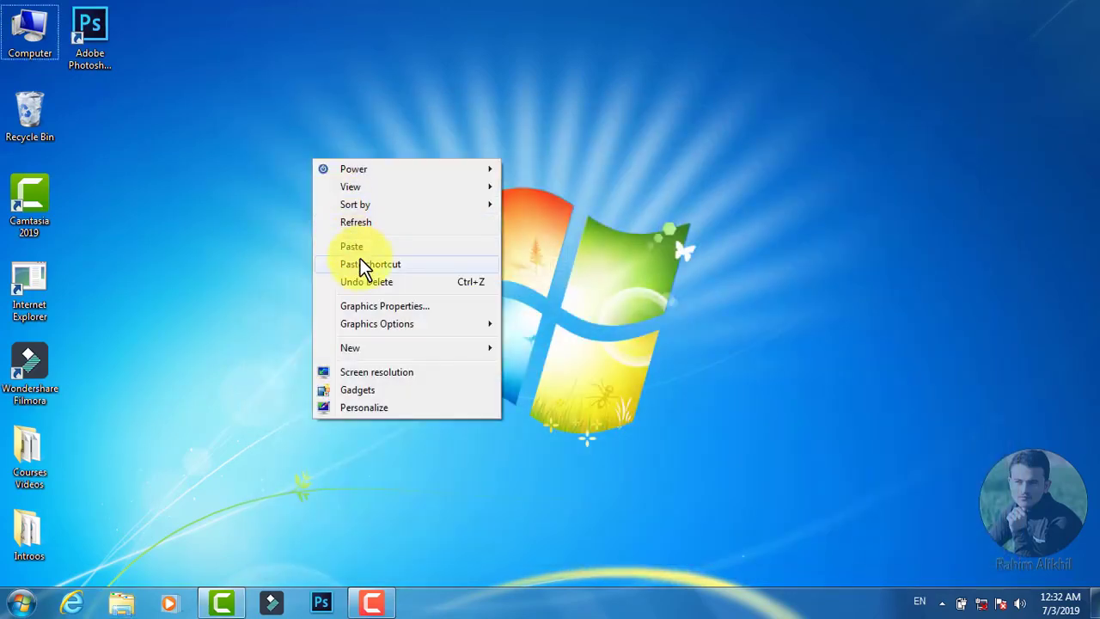
Create a new folder on the desktop and name it with a surname.
{"action": "right_click", "coordinate": [224, 222]}
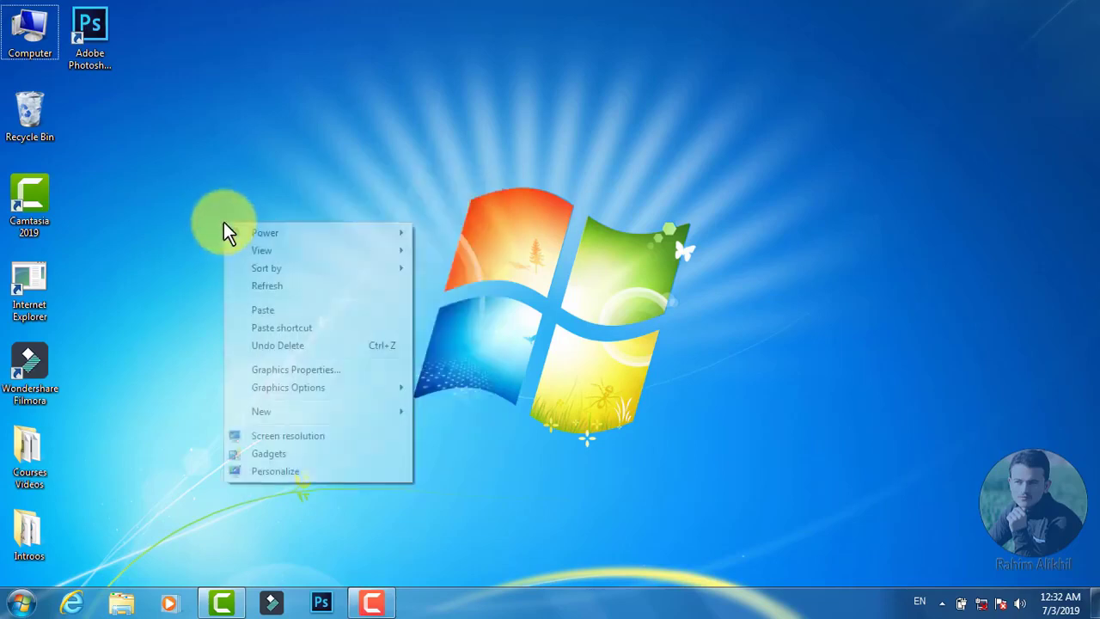
{"action": "mouse_move", "coordinate": [312, 411]}
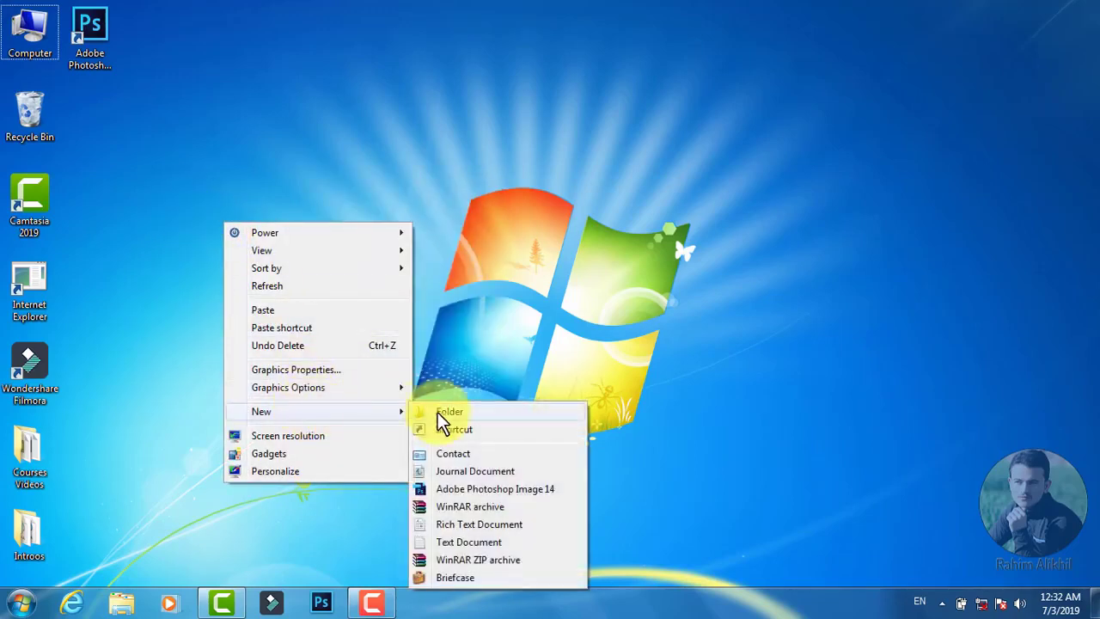
{"action": "left_click", "coordinate": [437, 416]}
{"action": "type", "text": "khan"}
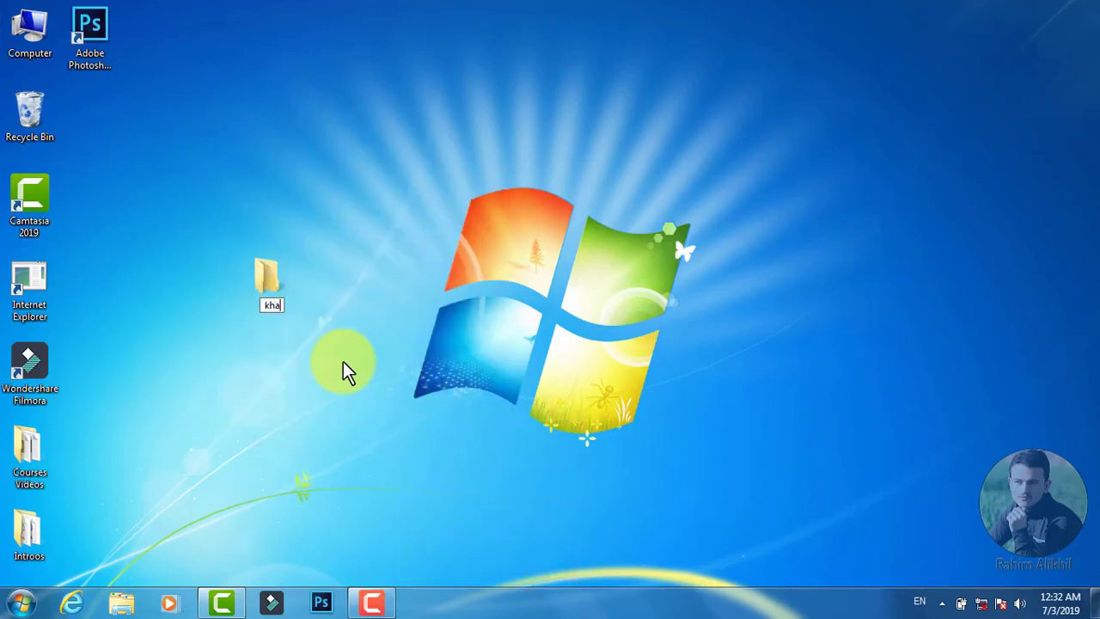
{"action": "key", "text": "Return"}
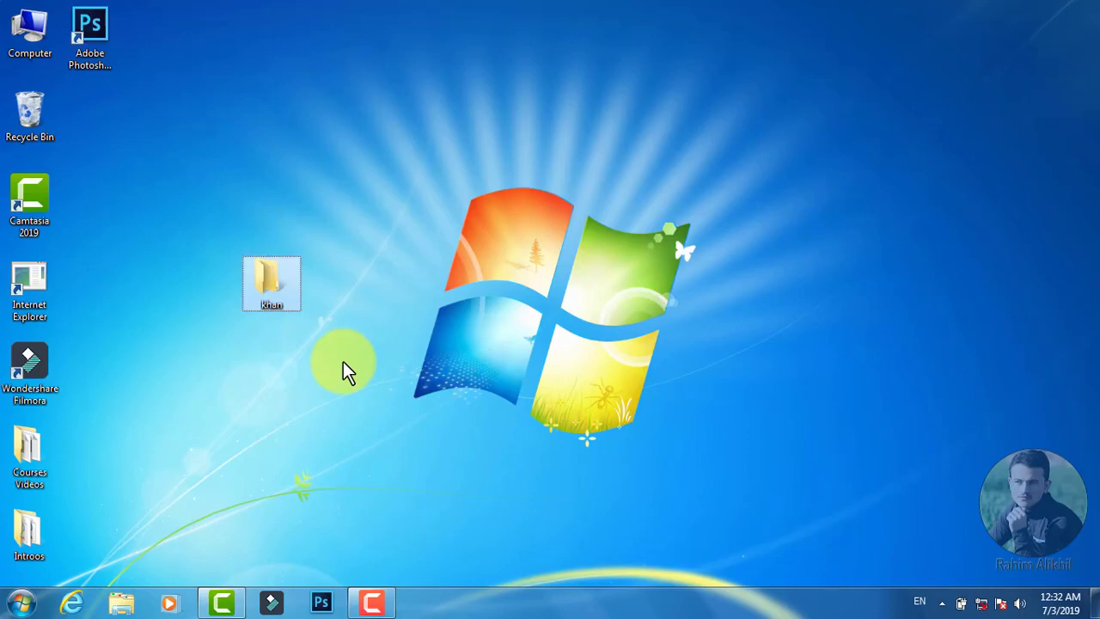
Delete the newly created desktop folder and confirm moving it to the Recycle Bin.
{"action": "right_click", "coordinate": [270, 268]}
{"action": "left_click", "coordinate": [325, 535]}
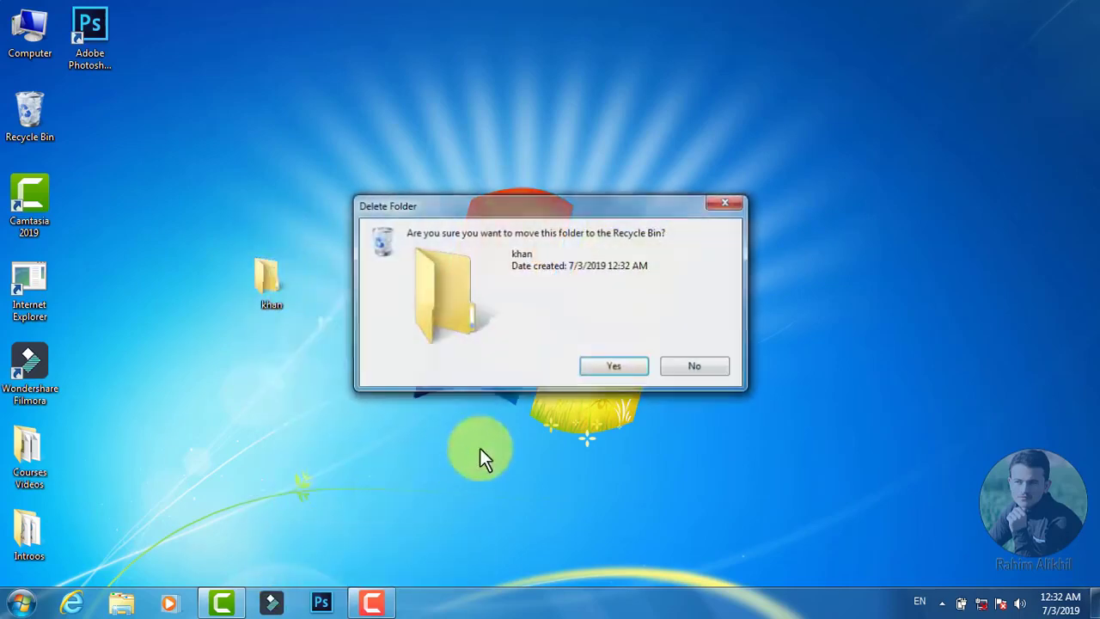
{"action": "left_click", "coordinate": [613, 365]}
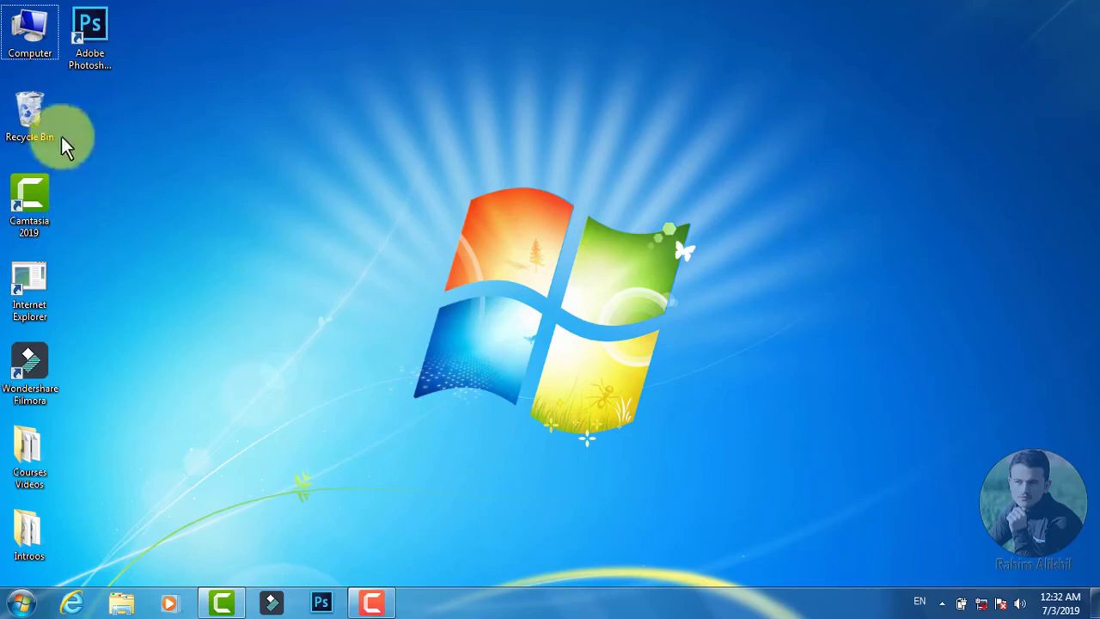
Restore the deleted folder from the Recycle Bin to the desktop and close the Recycle Bin window.
{"action": "left_click", "coordinate": [29, 118]}
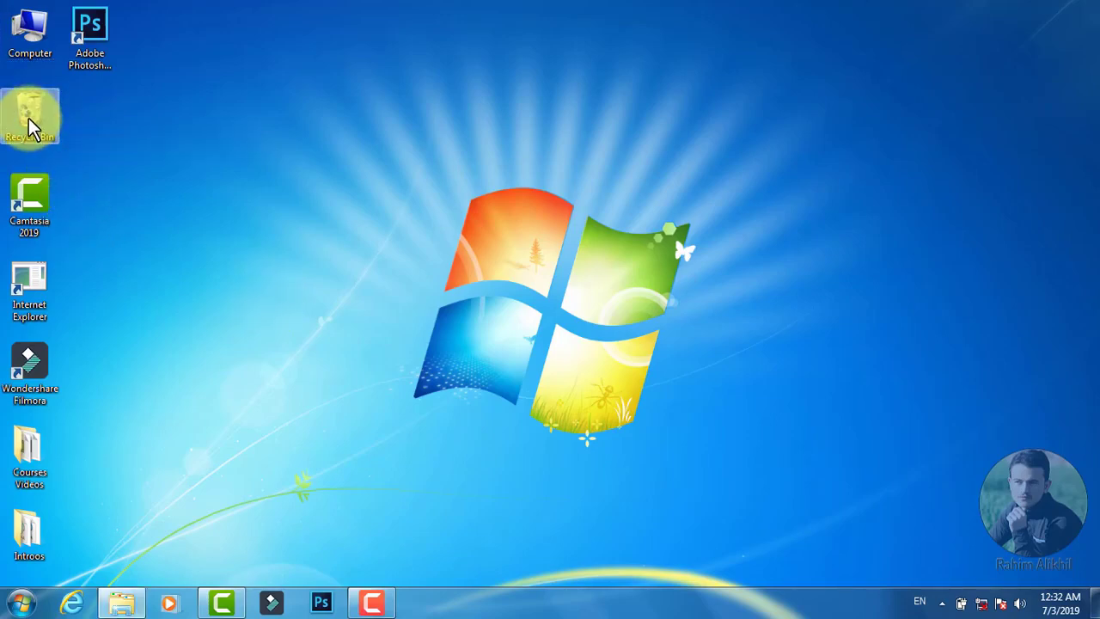
{"action": "double_click", "coordinate": [29, 121]}
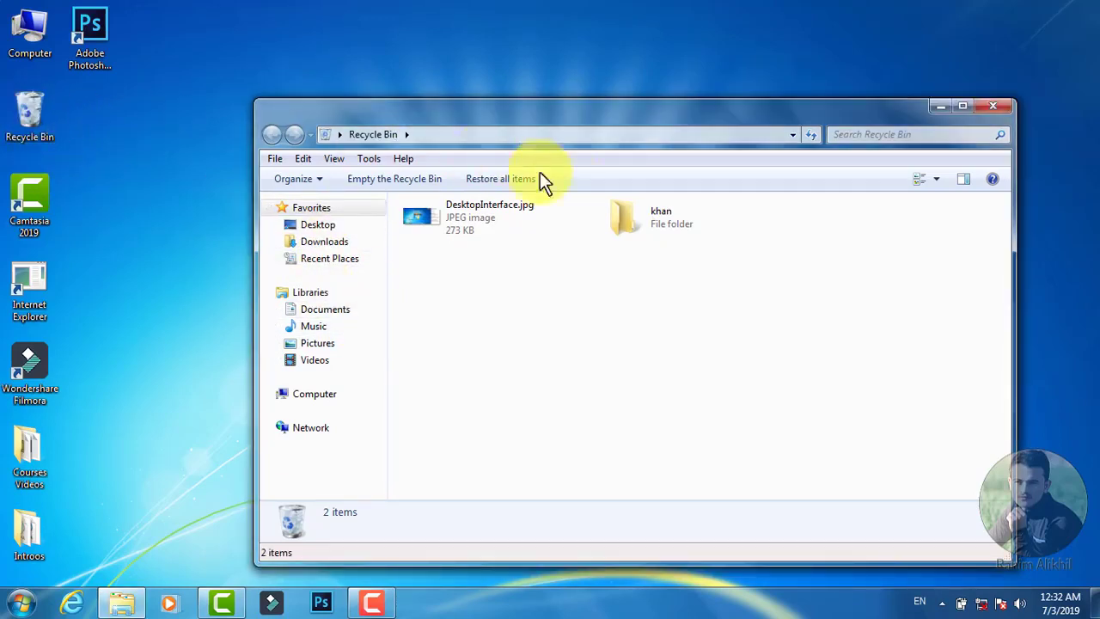
{"action": "right_click", "coordinate": [630, 229]}
{"action": "left_click", "coordinate": [665, 241]}
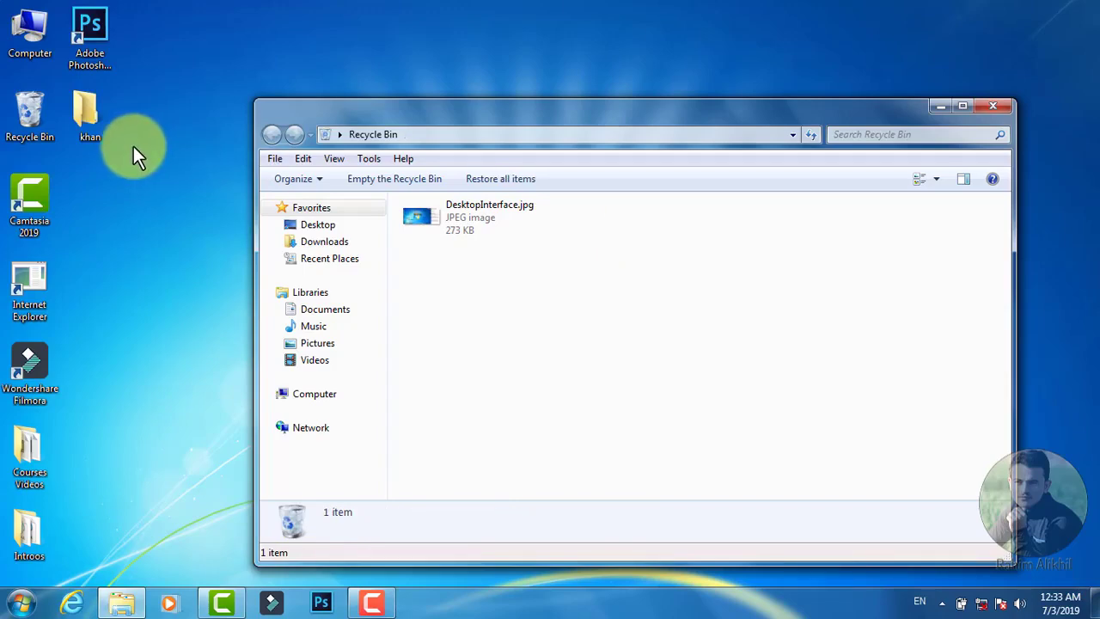
{"action": "left_click", "coordinate": [995, 106]}
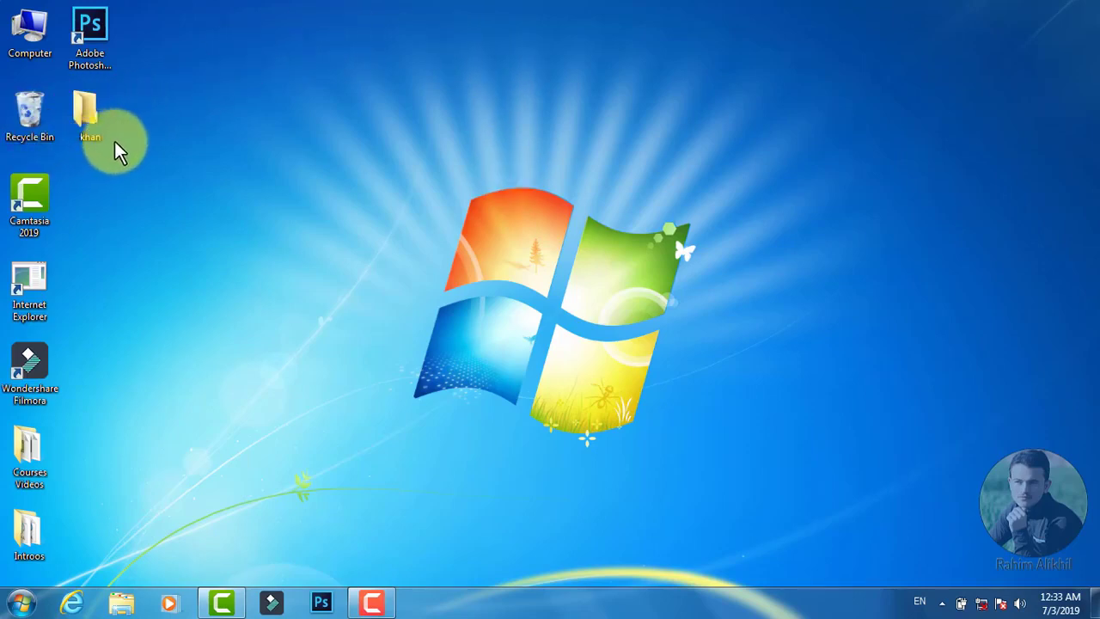
Delete the restored folder from the desktop again, confirming the move to the Recycle Bin.
{"action": "right_click", "coordinate": [96, 120]}
{"action": "left_click", "coordinate": [137, 388]}
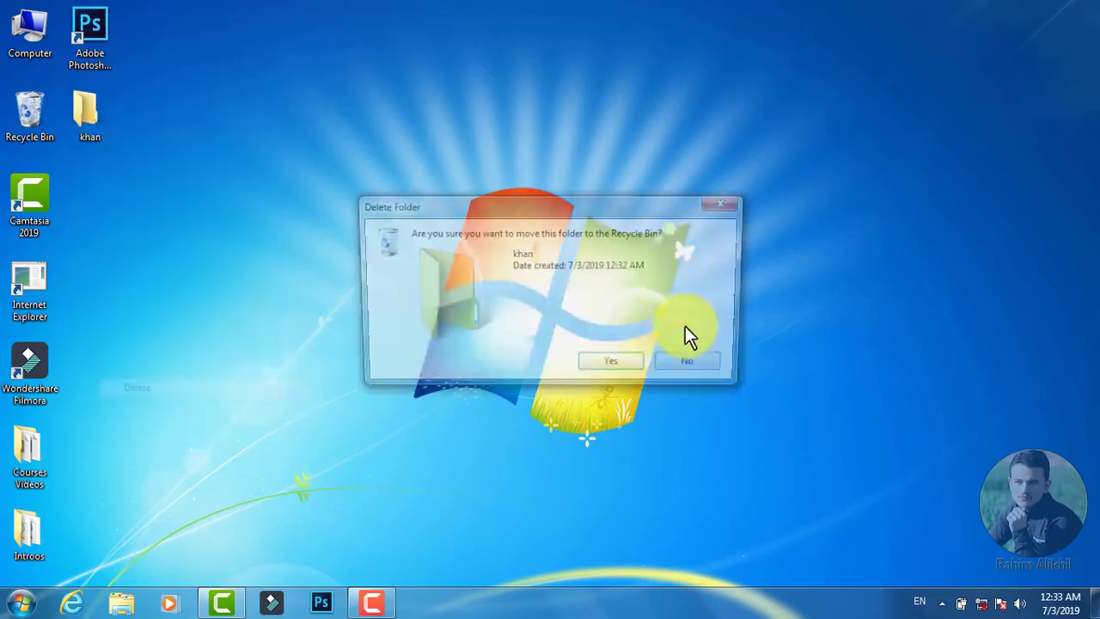
{"action": "left_click", "coordinate": [626, 368]}
Check the Restore option for the deleted folder in the Recycle Bin and close the window without restoring it.
{"action": "double_click", "coordinate": [19, 120]}
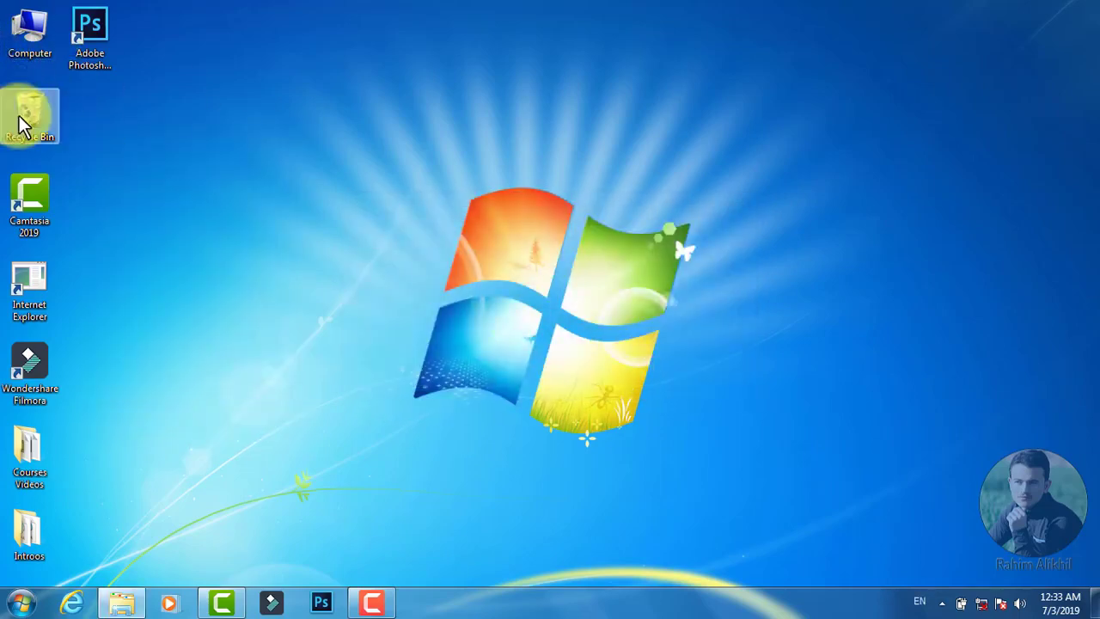
{"action": "left_click", "coordinate": [636, 221]}
{"action": "right_click", "coordinate": [633, 217]}
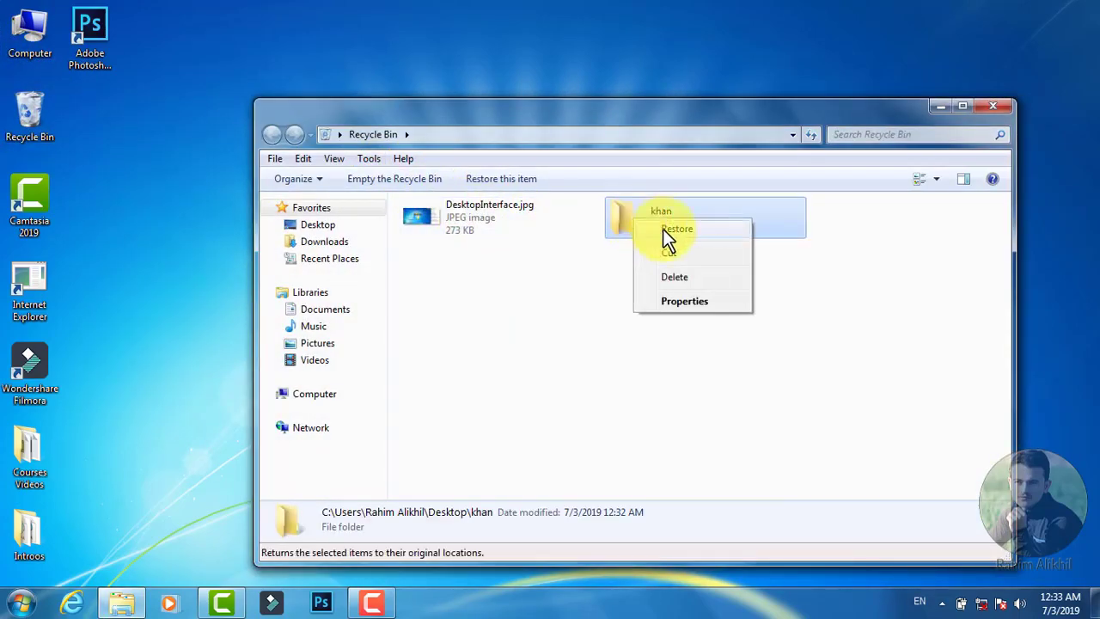
{"action": "left_click", "coordinate": [997, 106]}
Undo the folder's deletion from the desktop and redo it, confirming the move to the Recycle Bin.
{"action": "right_click", "coordinate": [317, 76]}
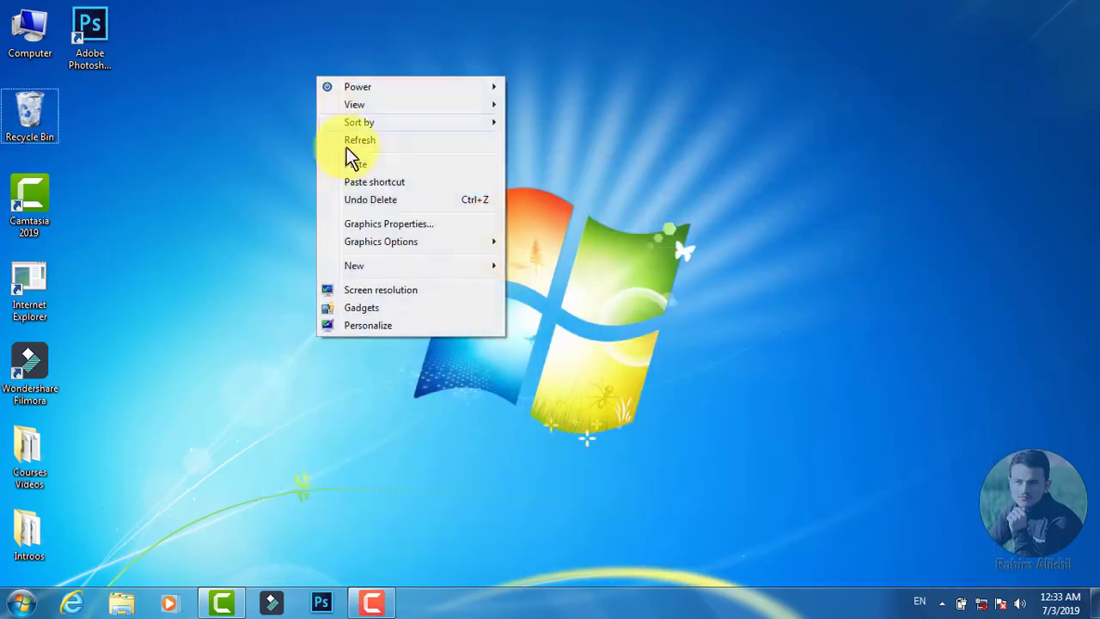
{"action": "left_click", "coordinate": [401, 202]}
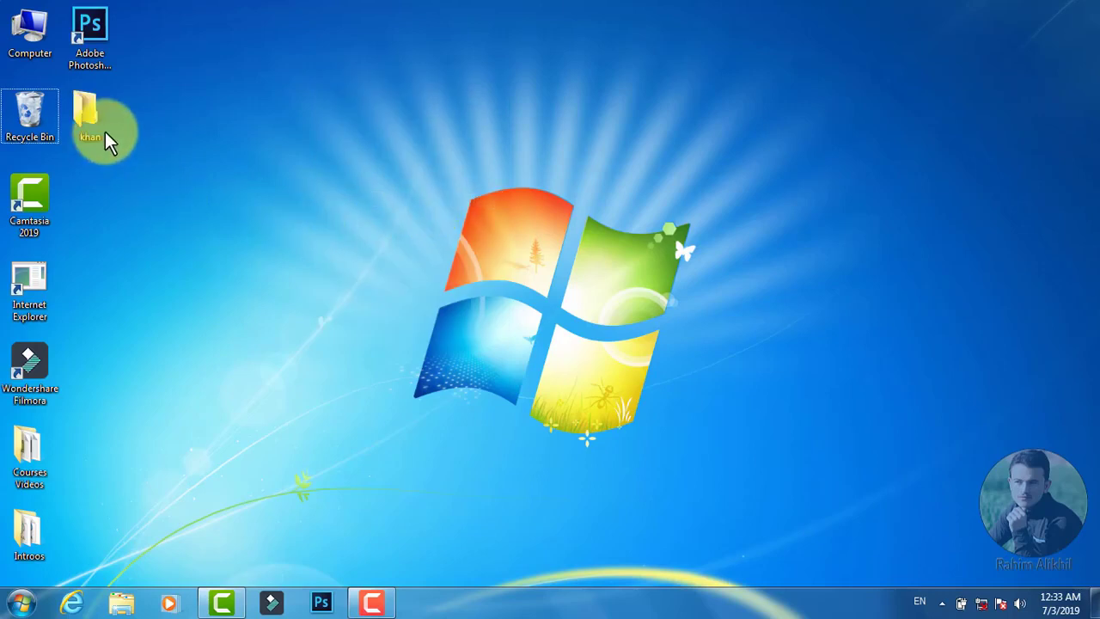
{"action": "right_click", "coordinate": [246, 129]}
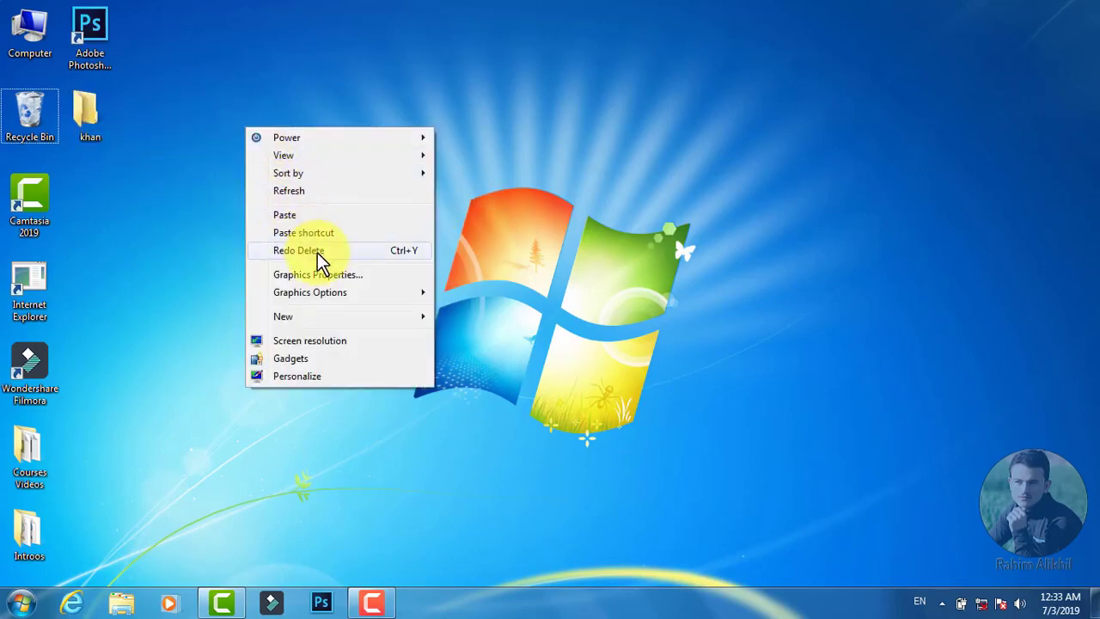
{"action": "left_click", "coordinate": [320, 254]}
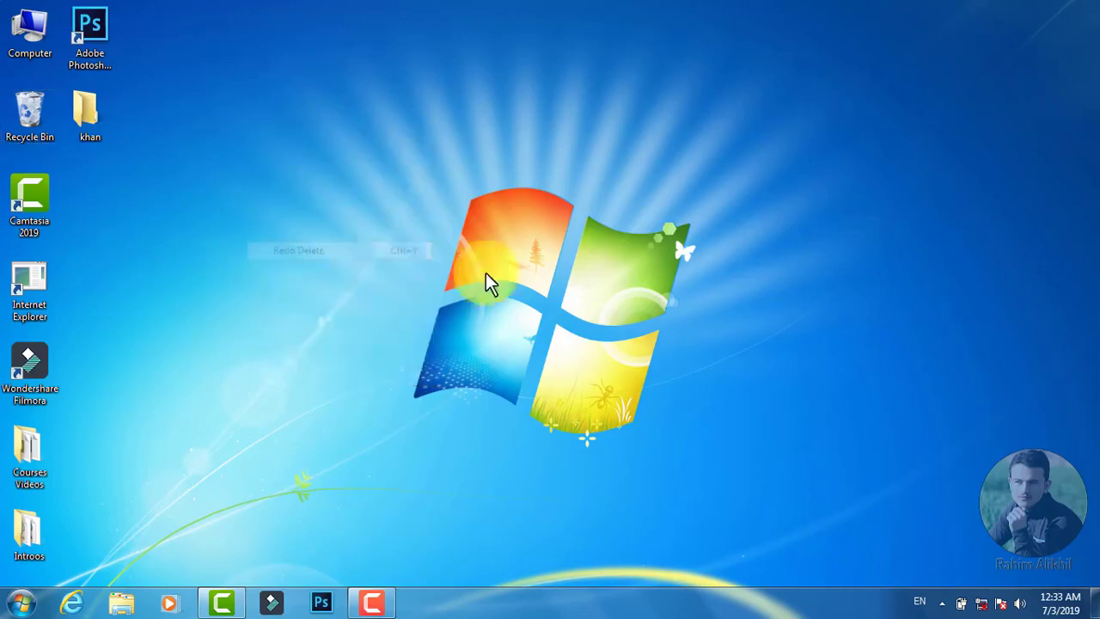
{"action": "left_click", "coordinate": [621, 365]}
Create a new folder on the desktop and name it with the presenter's full name.
{"action": "right_click", "coordinate": [267, 137]}
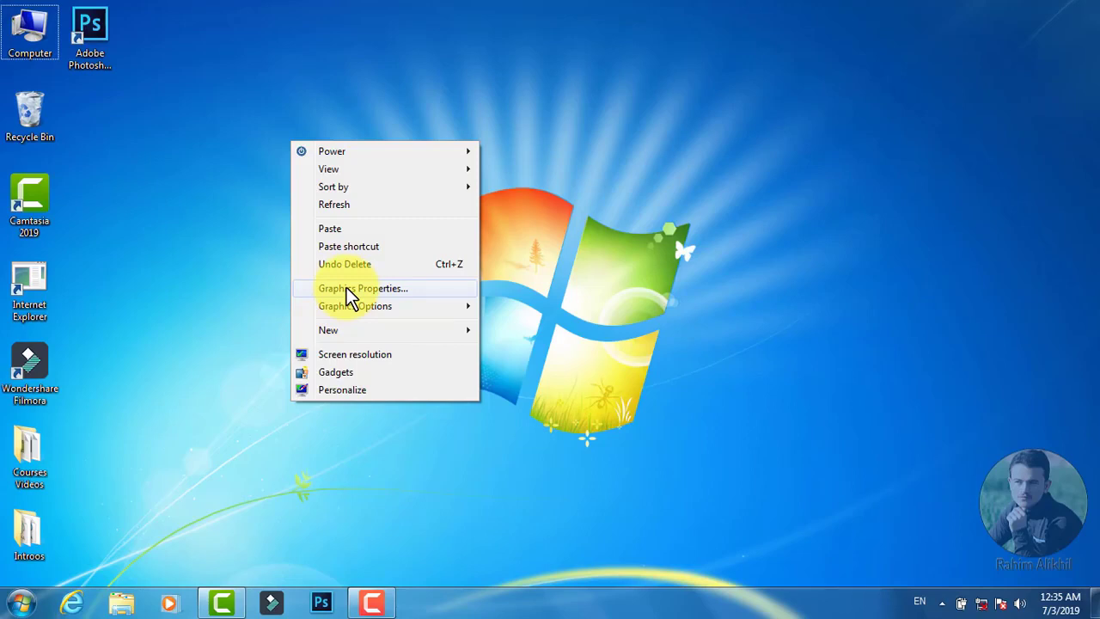
{"action": "mouse_move", "coordinate": [348, 331]}
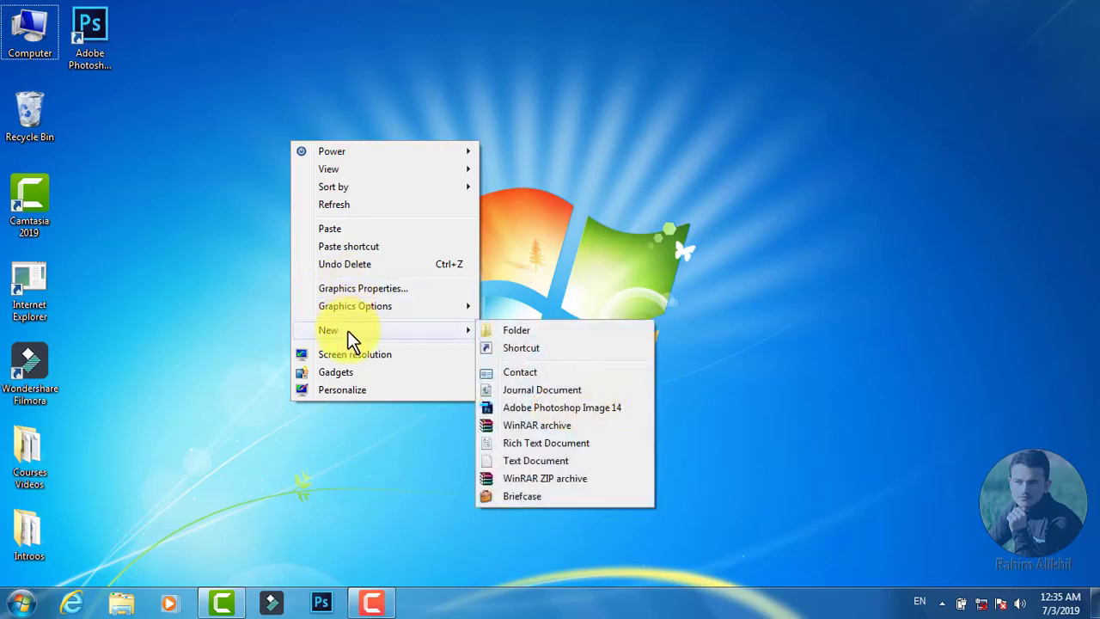
{"action": "left_click", "coordinate": [519, 332]}
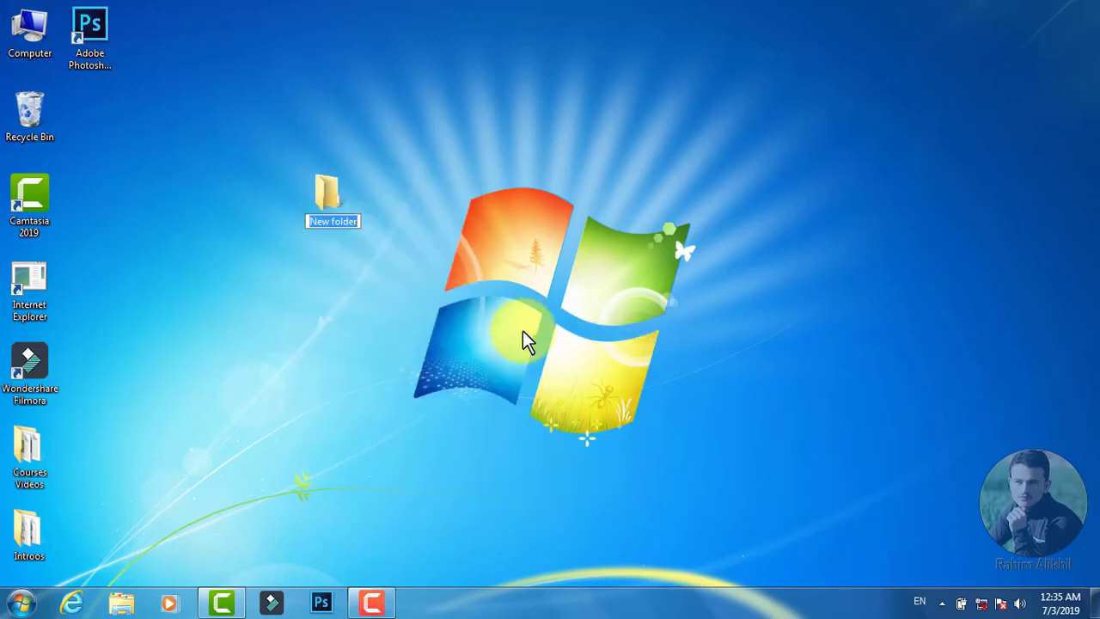
{"action": "type", "text": "rahim alikhil"}
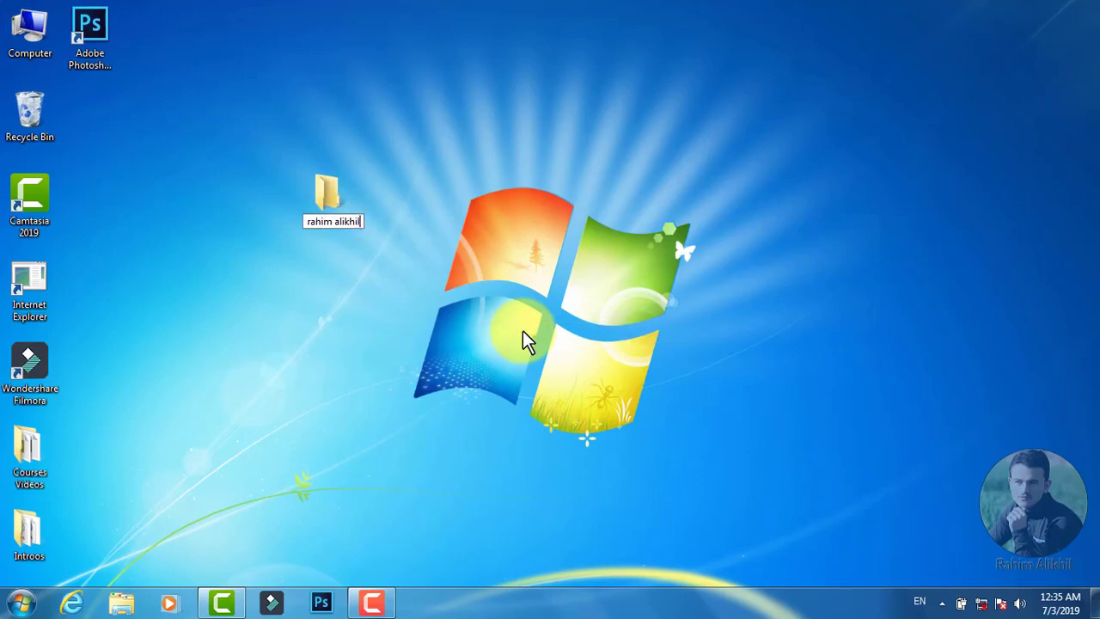
{"action": "key", "text": "Return"}
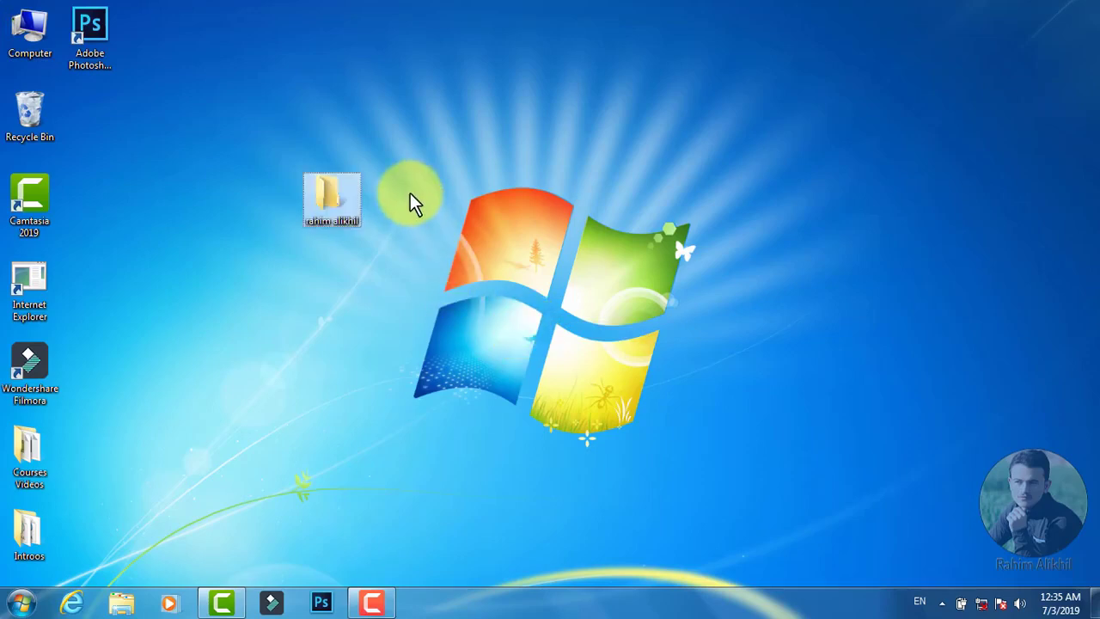
Create a second desktop folder beside the first one and name it with a surname.
{"action": "right_click", "coordinate": [410, 193]}
{"action": "mouse_move", "coordinate": [479, 385]}
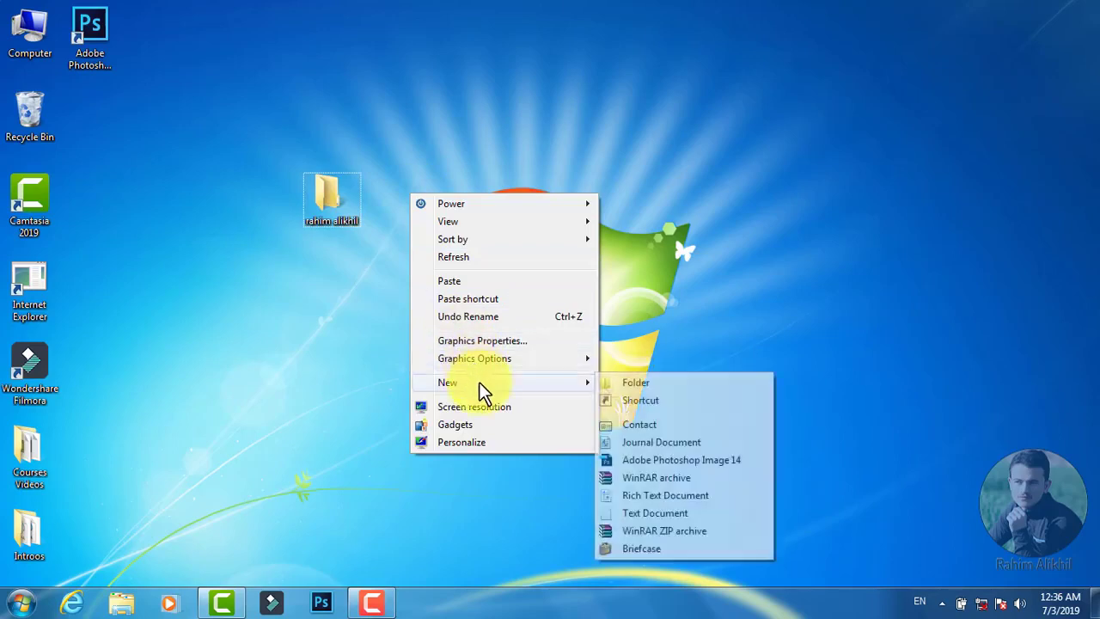
{"action": "left_click", "coordinate": [651, 382]}
{"action": "type", "text": "khan"}
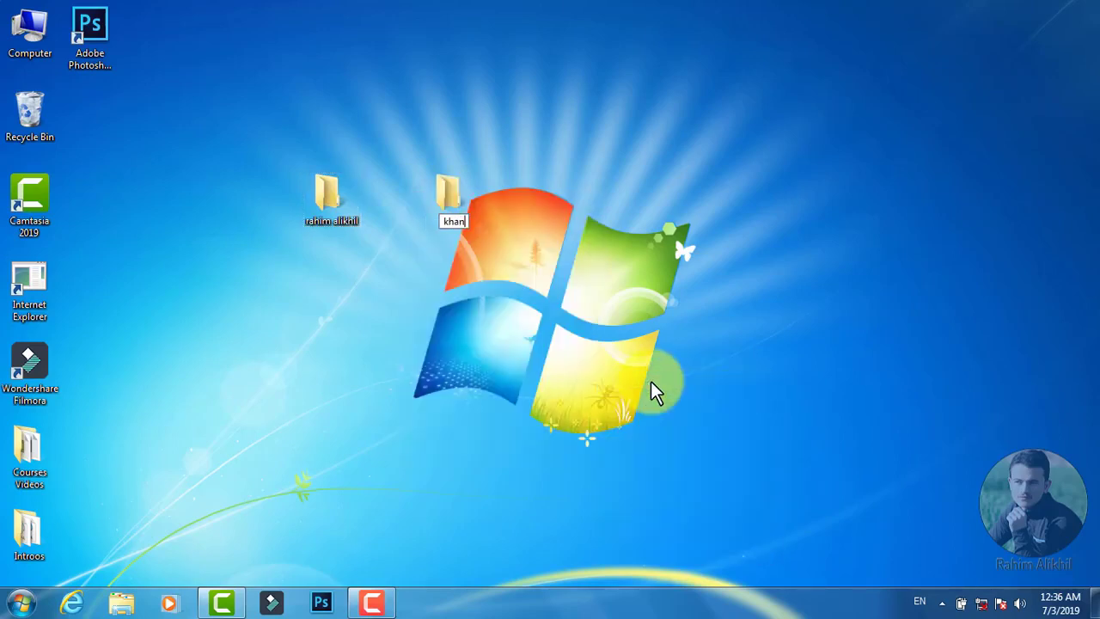
{"action": "key", "text": "Return"}
Check the Shortcut option among the item types available for creating on the desktop and dismiss the list.
{"action": "right_click", "coordinate": [295, 290]}
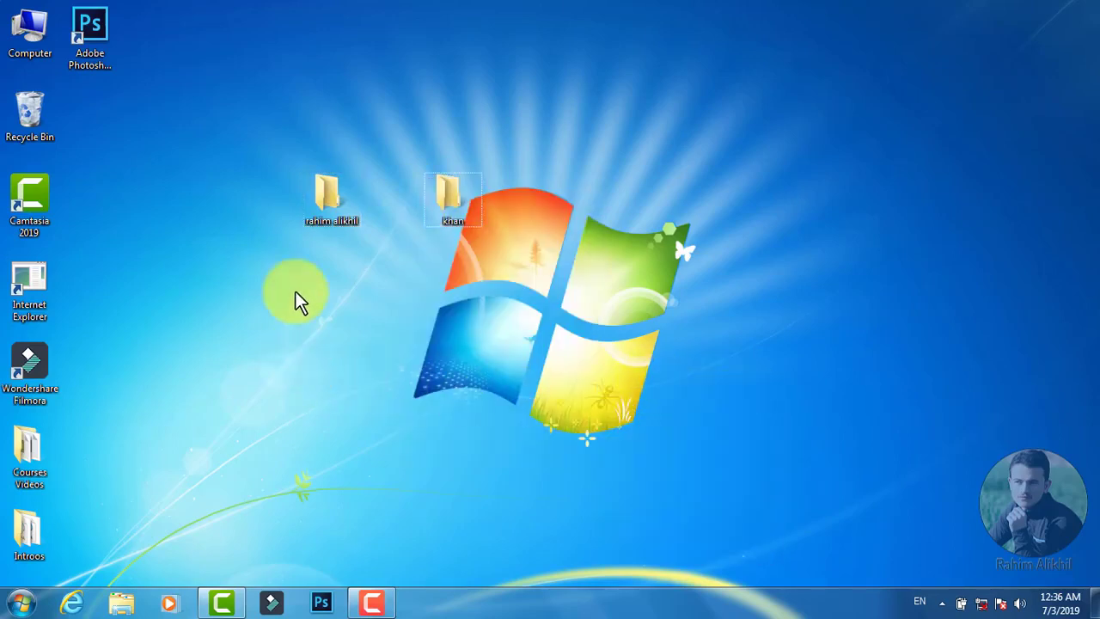
{"action": "mouse_move", "coordinate": [391, 479]}
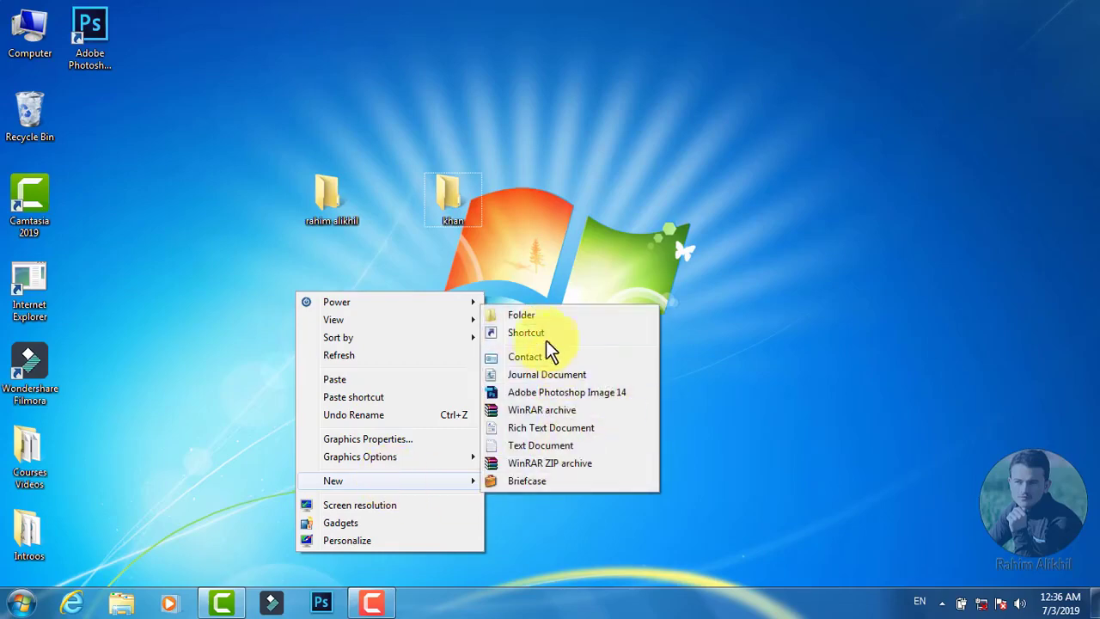
{"action": "left_click", "coordinate": [148, 232]}
Browse through Computer to the C:\Windows\Web\Wallpaper\_MRT folder to view its deep location and close the window.
{"action": "double_click", "coordinate": [42, 44]}
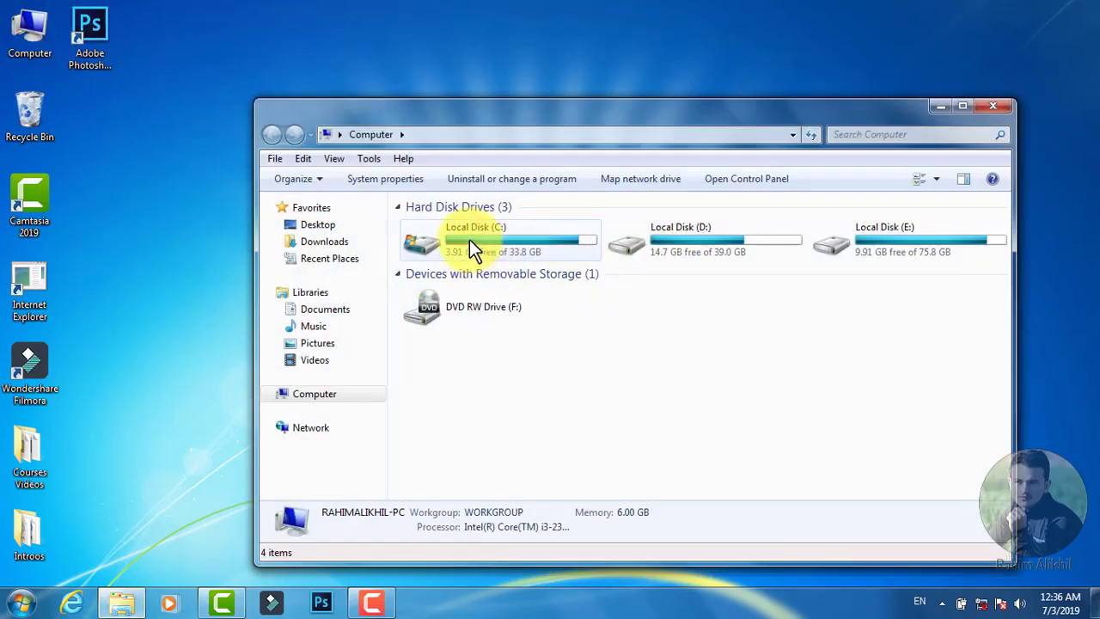
{"action": "double_click", "coordinate": [471, 240]}
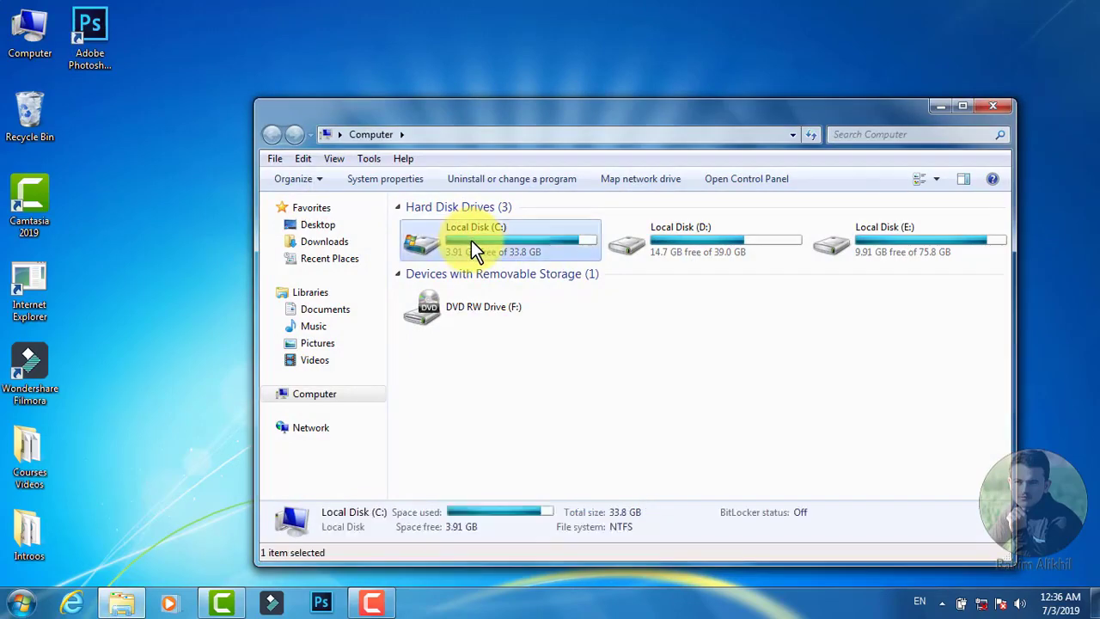
{"action": "double_click", "coordinate": [446, 294]}
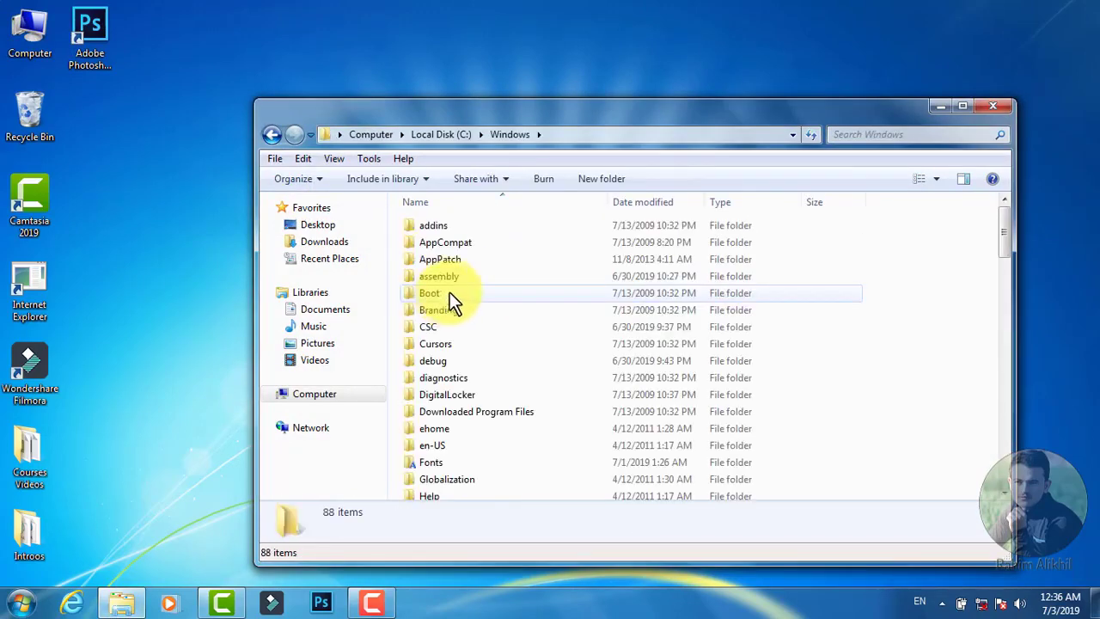
{"action": "key", "text": "w"}
{"action": "double_click", "coordinate": [429, 222]}
{"action": "left_click", "coordinate": [429, 222]}
{"action": "double_click", "coordinate": [429, 224]}
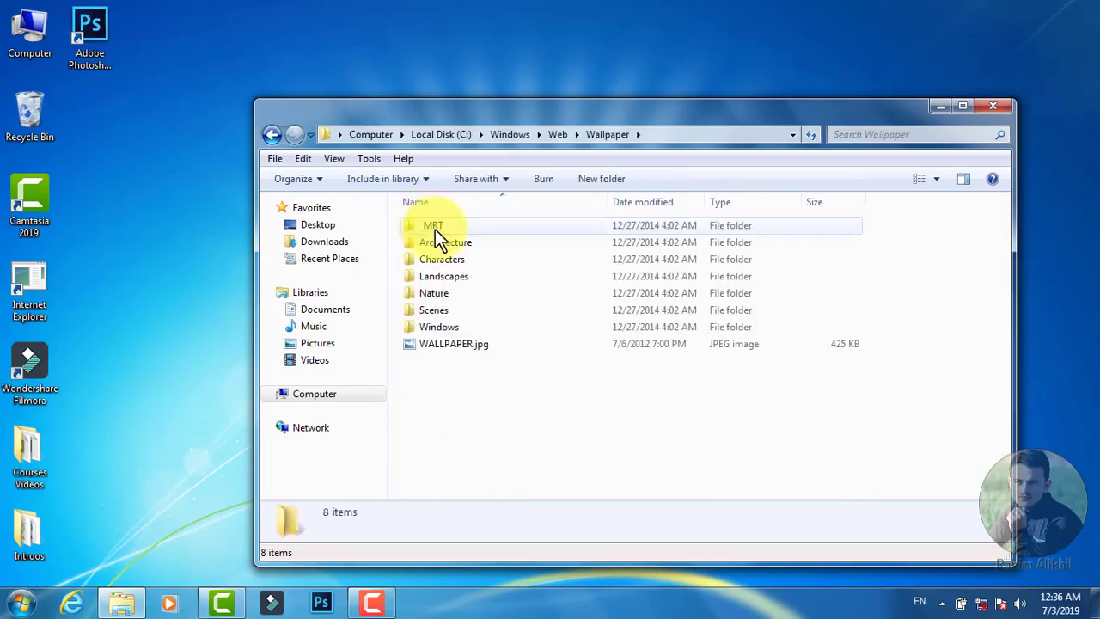
{"action": "double_click", "coordinate": [435, 229]}
{"action": "mouse_move", "coordinate": [443, 237]}
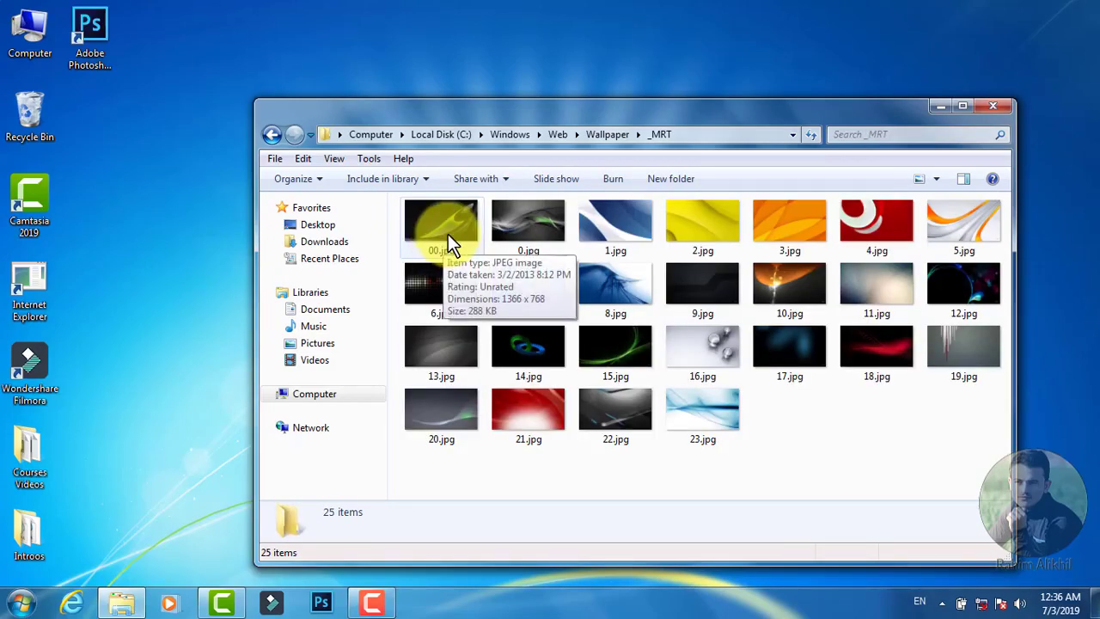
{"action": "left_click", "coordinate": [980, 110]}
{"action": "left_click_drag", "start_coordinate": [78, 102], "coordinate": [130, 162]}
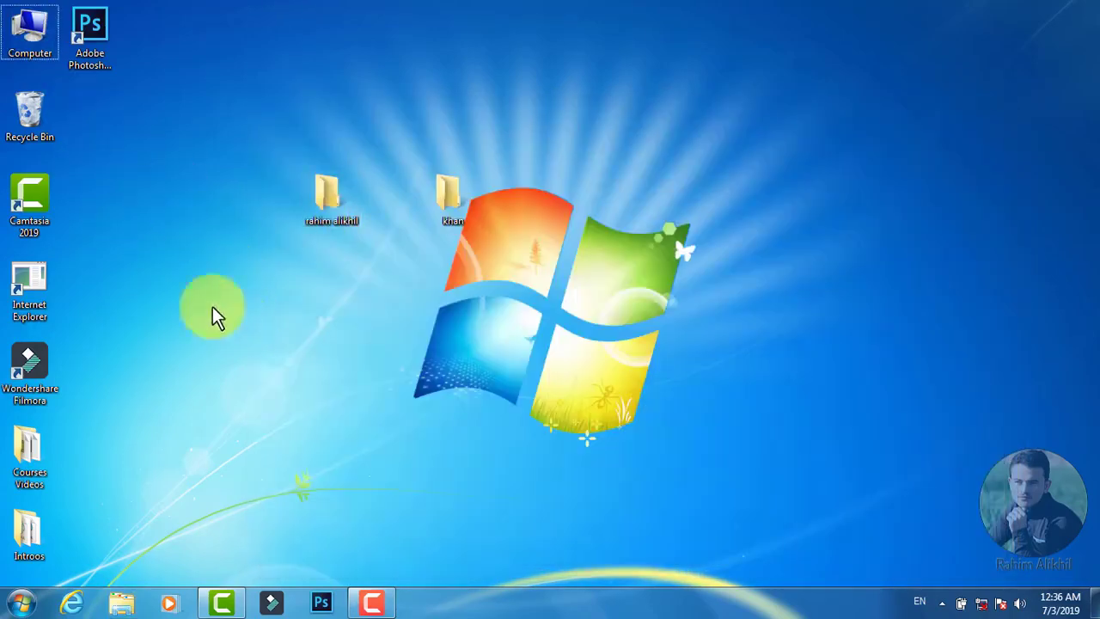
Create a desktop shortcut targeting the C:\Windows\Win2Farsi folder and keep its suggested name.
{"action": "right_click", "coordinate": [205, 166]}
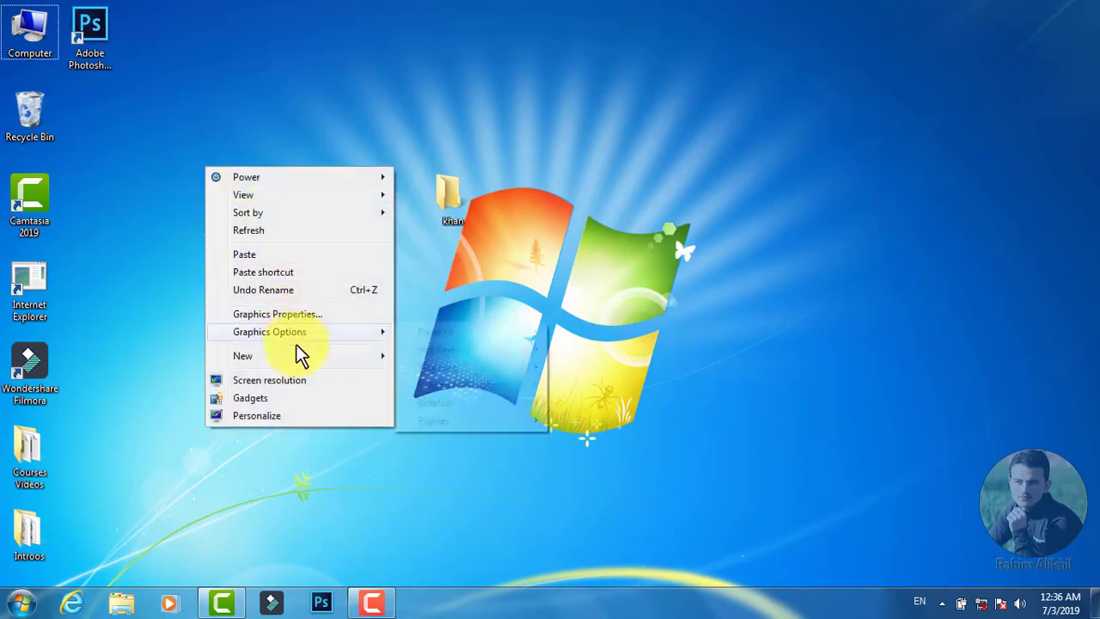
{"action": "mouse_move", "coordinate": [344, 355]}
{"action": "left_click", "coordinate": [442, 379]}
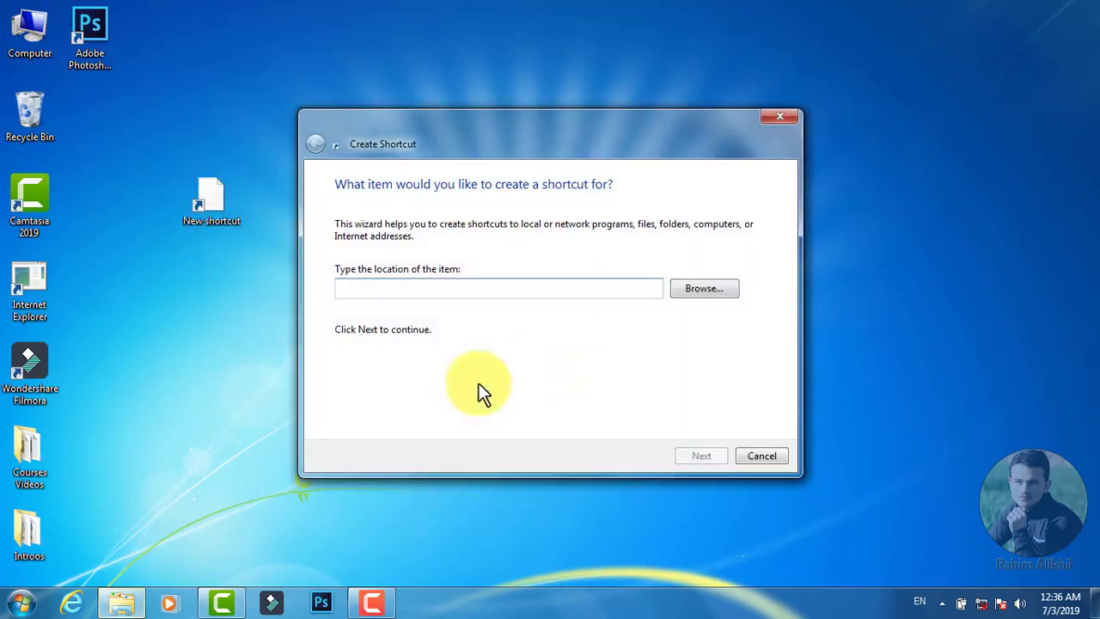
{"action": "left_click", "coordinate": [715, 288]}
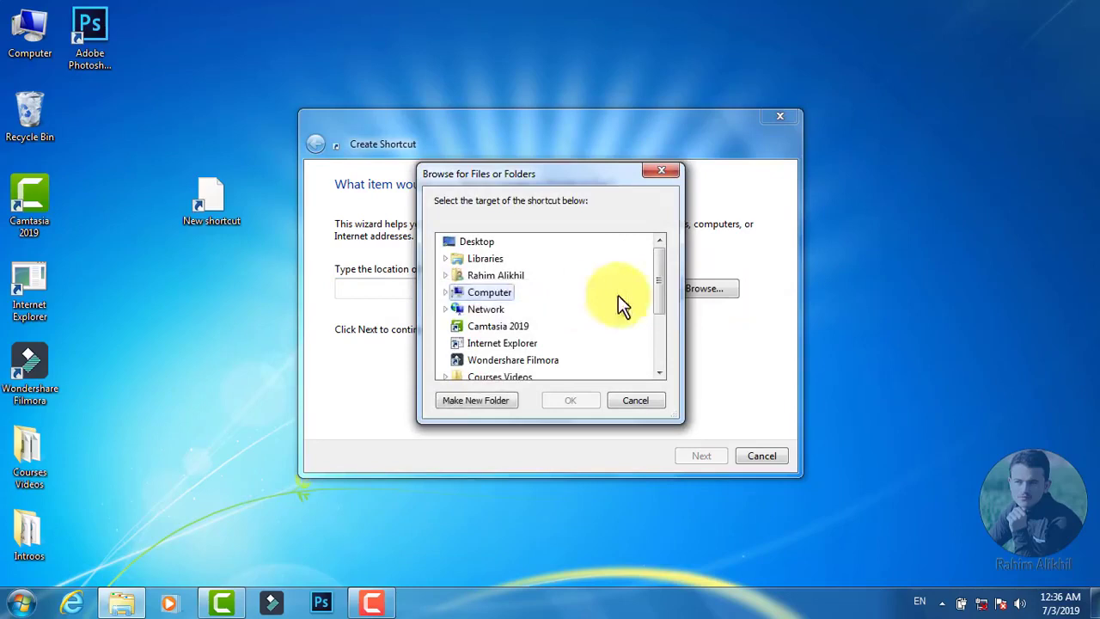
{"action": "left_click", "coordinate": [447, 293]}
{"action": "left_click", "coordinate": [454, 309]}
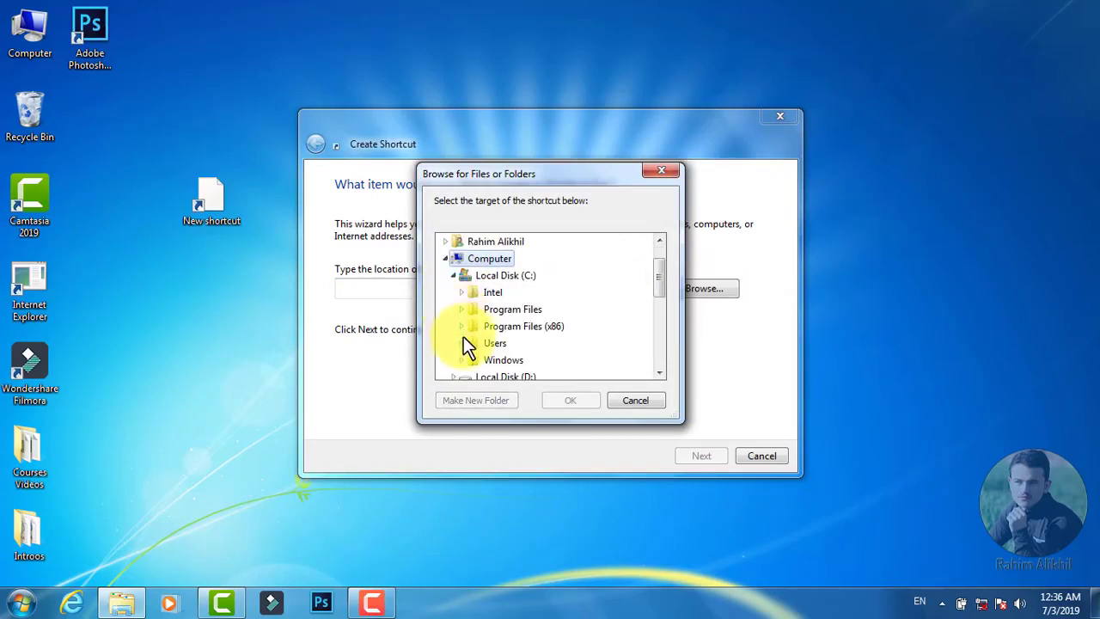
{"action": "left_click", "coordinate": [464, 361]}
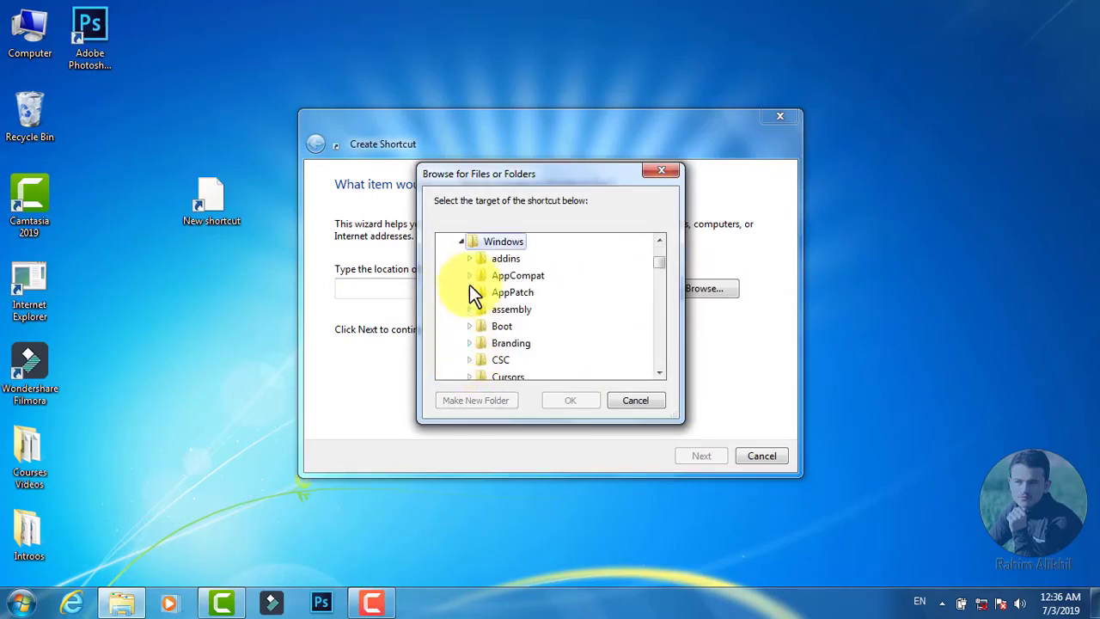
{"action": "scroll", "coordinate": [472, 293], "scroll_direction": "down", "scroll_amount": 10}
{"action": "left_click", "coordinate": [478, 363]}
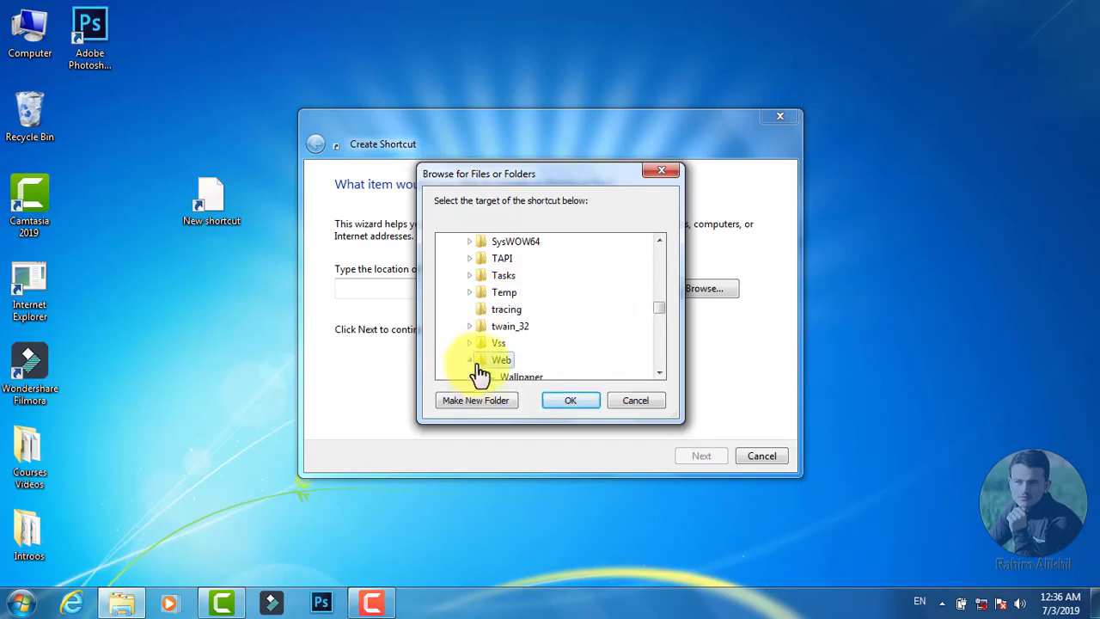
{"action": "left_click", "coordinate": [510, 377]}
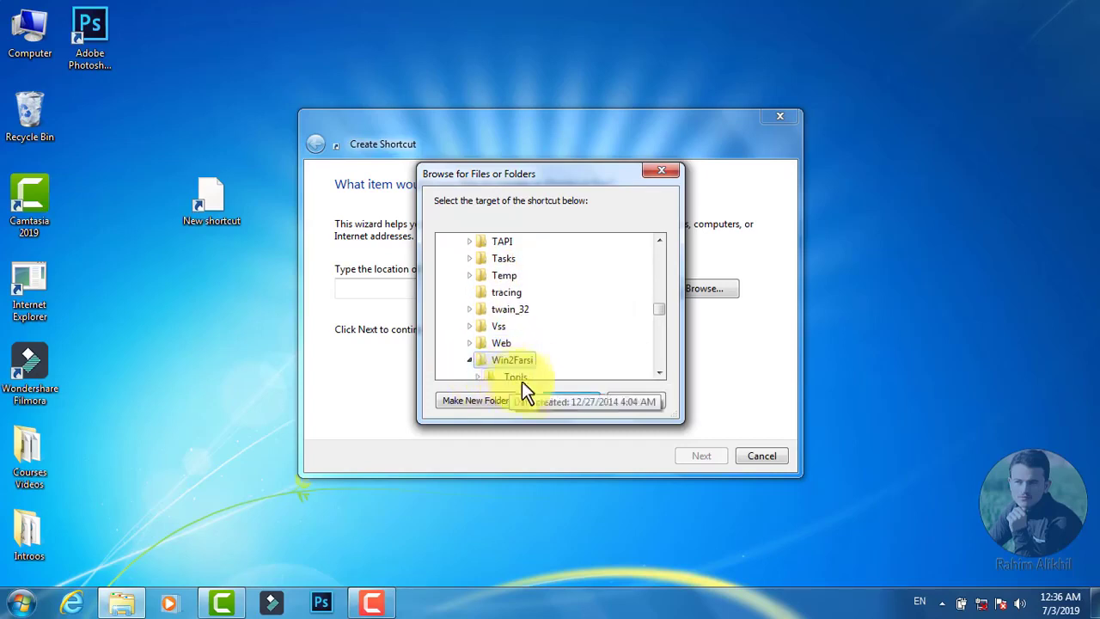
{"action": "left_click", "coordinate": [565, 401]}
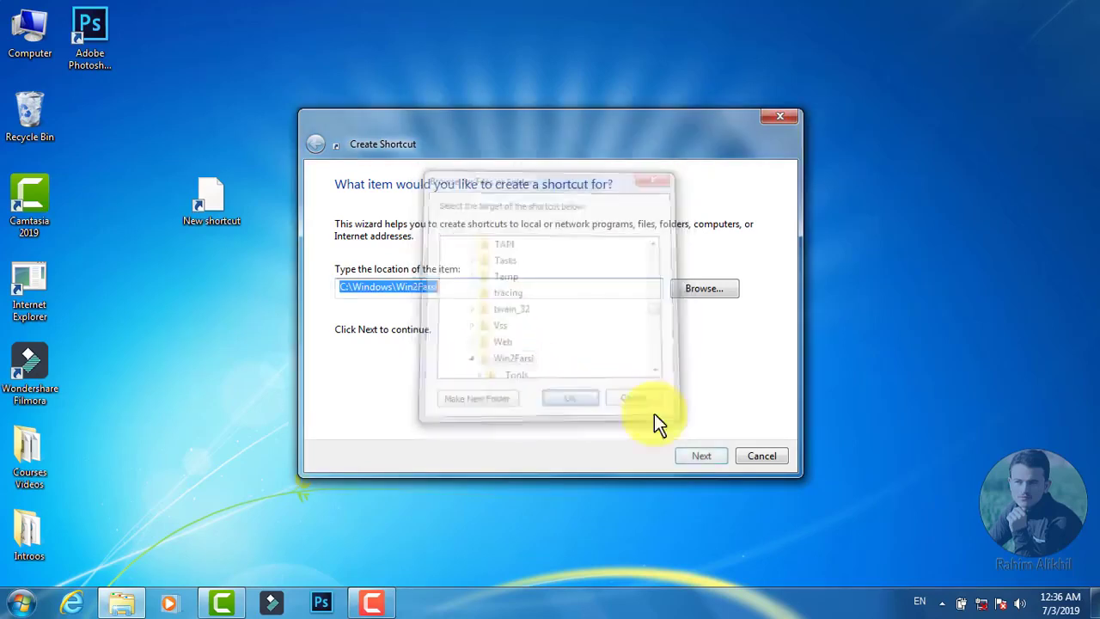
{"action": "left_click", "coordinate": [697, 453]}
{"action": "left_click", "coordinate": [701, 456]}
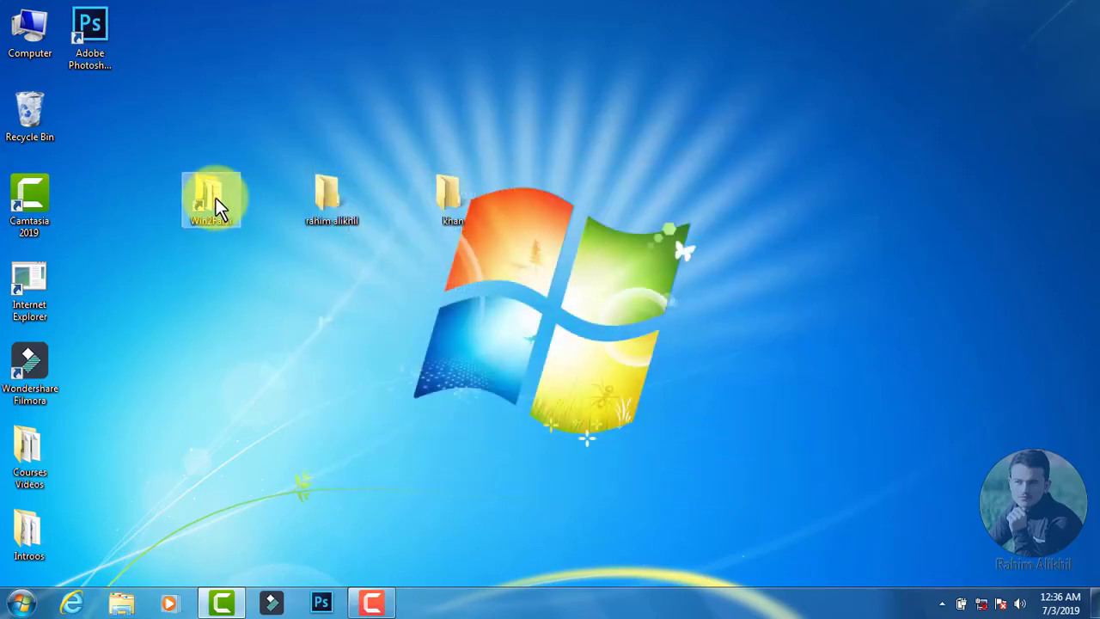
Test the Win2Farsi desktop shortcut by opening its target folder twice, closing the window each time.
{"action": "double_click", "coordinate": [216, 199]}
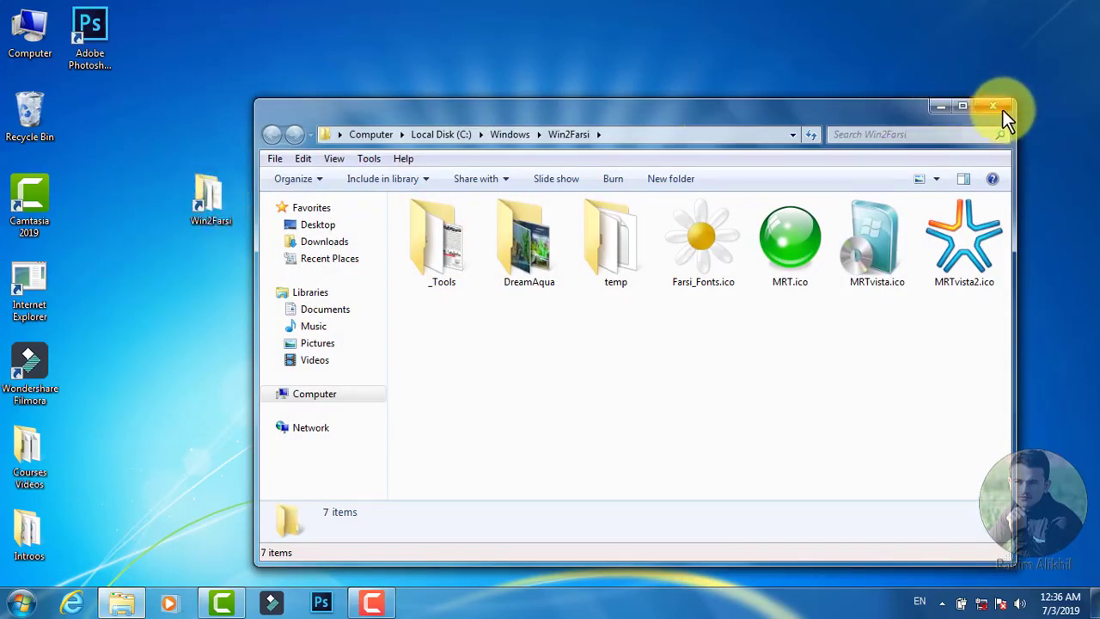
{"action": "left_click", "coordinate": [1002, 109]}
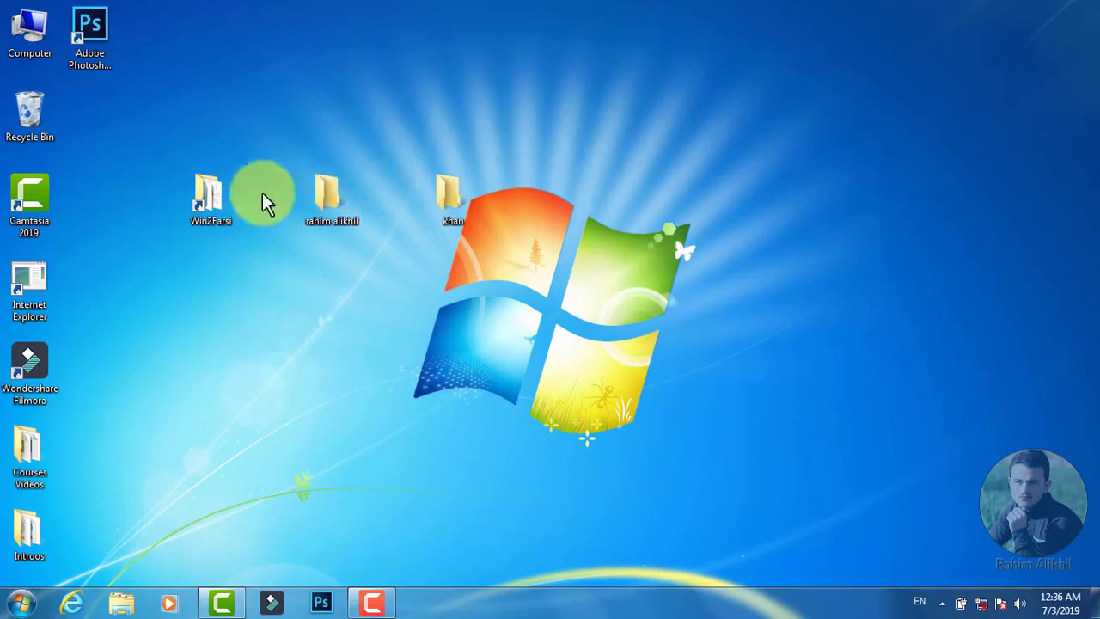
{"action": "double_click", "coordinate": [219, 210]}
{"action": "left_click", "coordinate": [990, 107]}
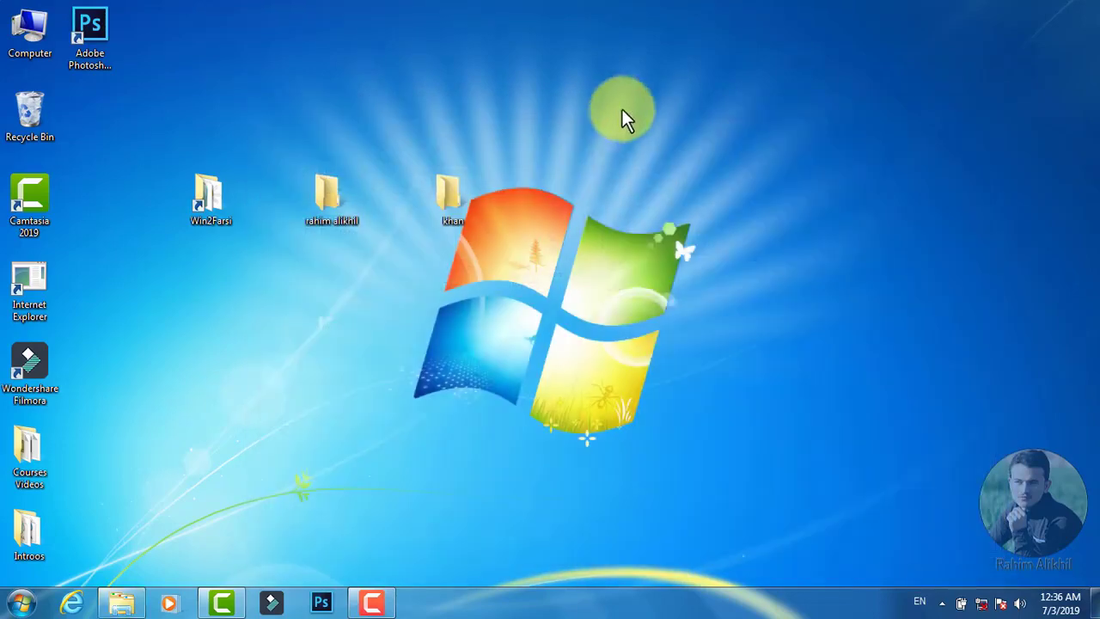
Review the other item types available for creating on the desktop, such as Contact and Journal Document, without creating any.
{"action": "right_click", "coordinate": [619, 110]}
{"action": "mouse_move", "coordinate": [783, 297]}
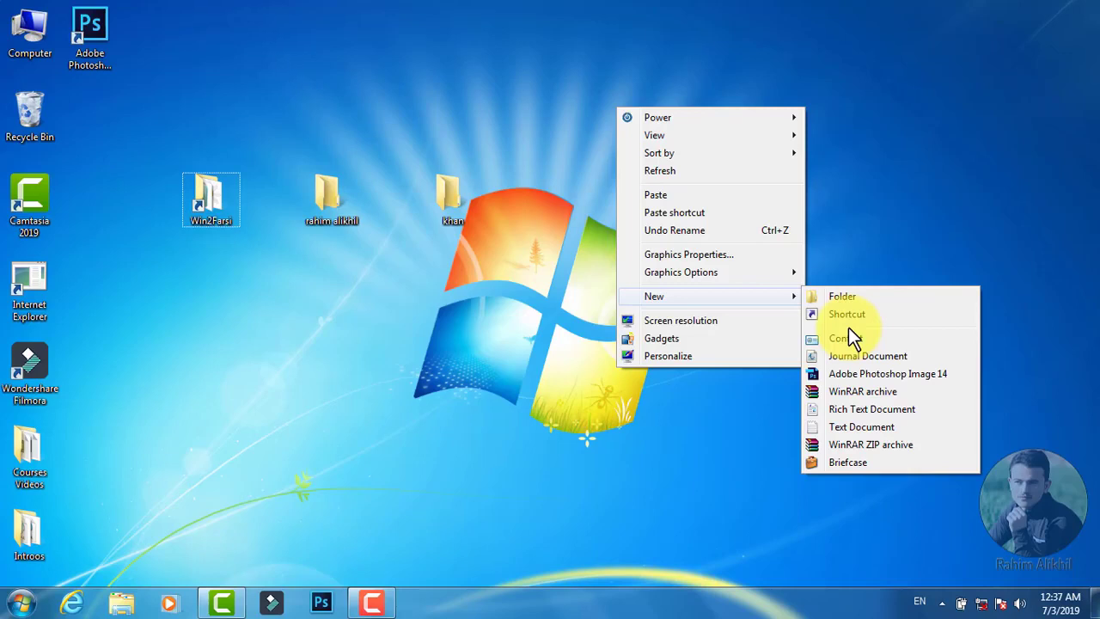
{"action": "left_click", "coordinate": [51, 387]}
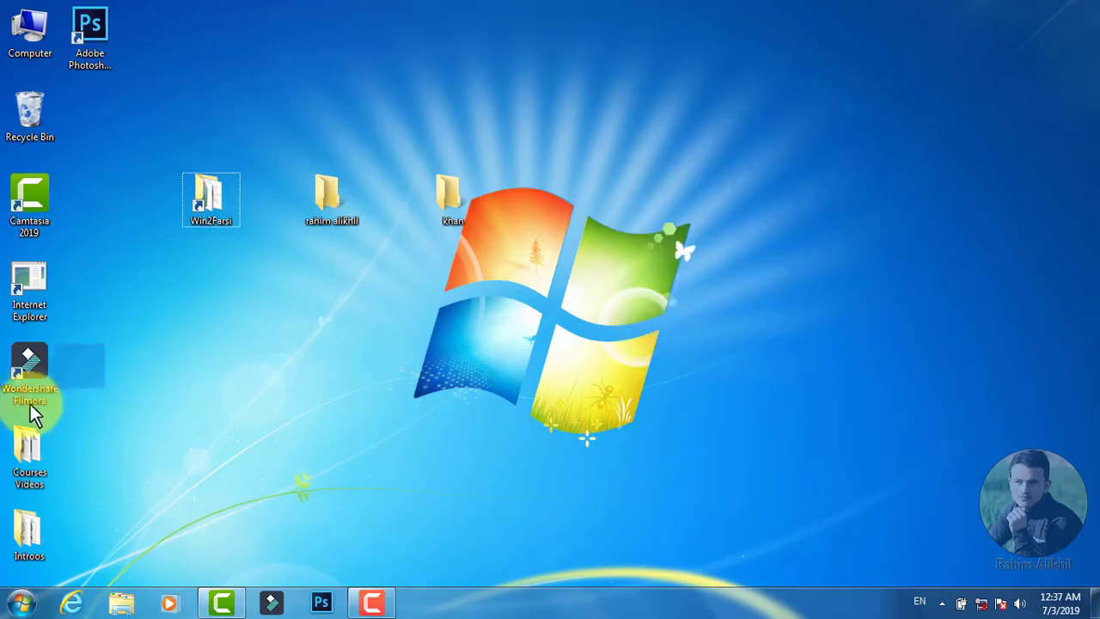
{"action": "left_click", "coordinate": [29, 370]}
Create a new Adobe Photoshop Image 14 file on the desktop and place it directly below the Photoshop shortcut.
{"action": "right_click", "coordinate": [300, 301]}
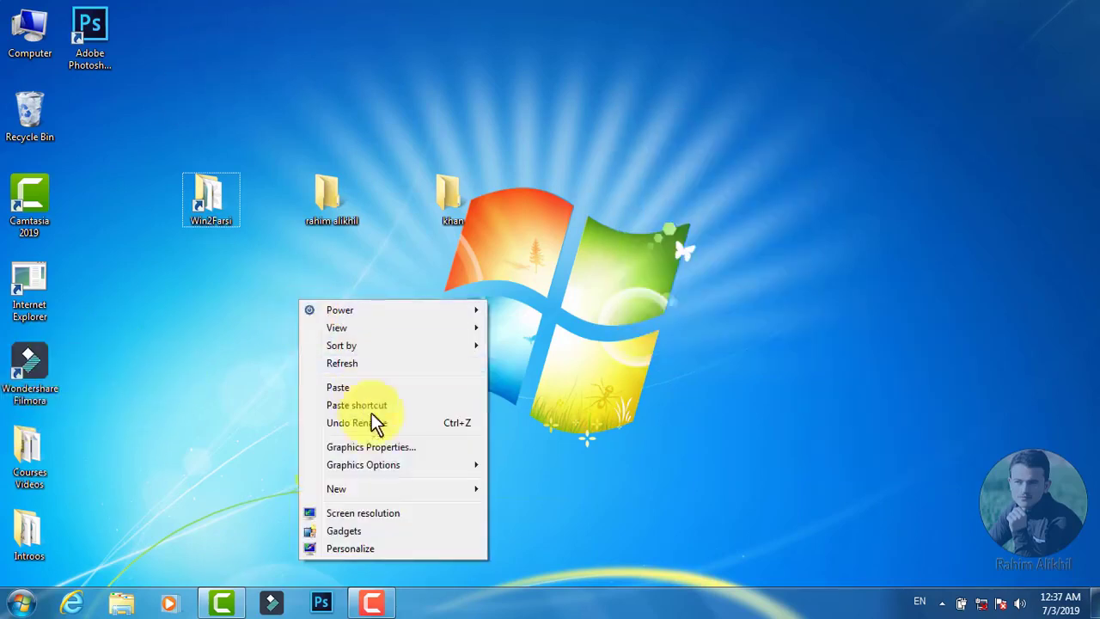
{"action": "mouse_move", "coordinate": [374, 489]}
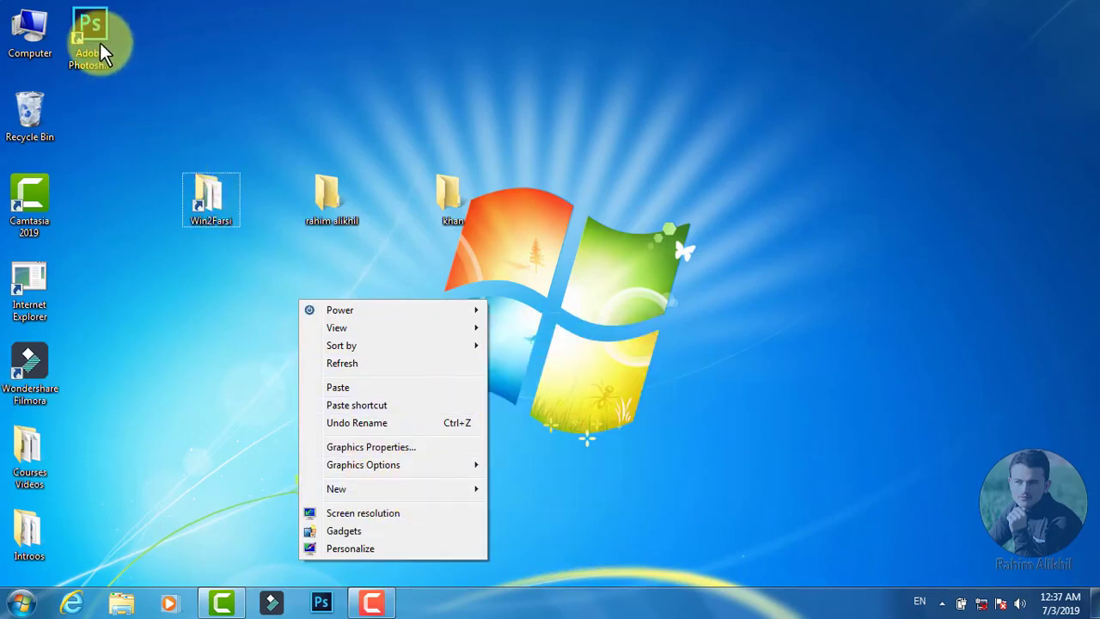
{"action": "mouse_move", "coordinate": [411, 492]}
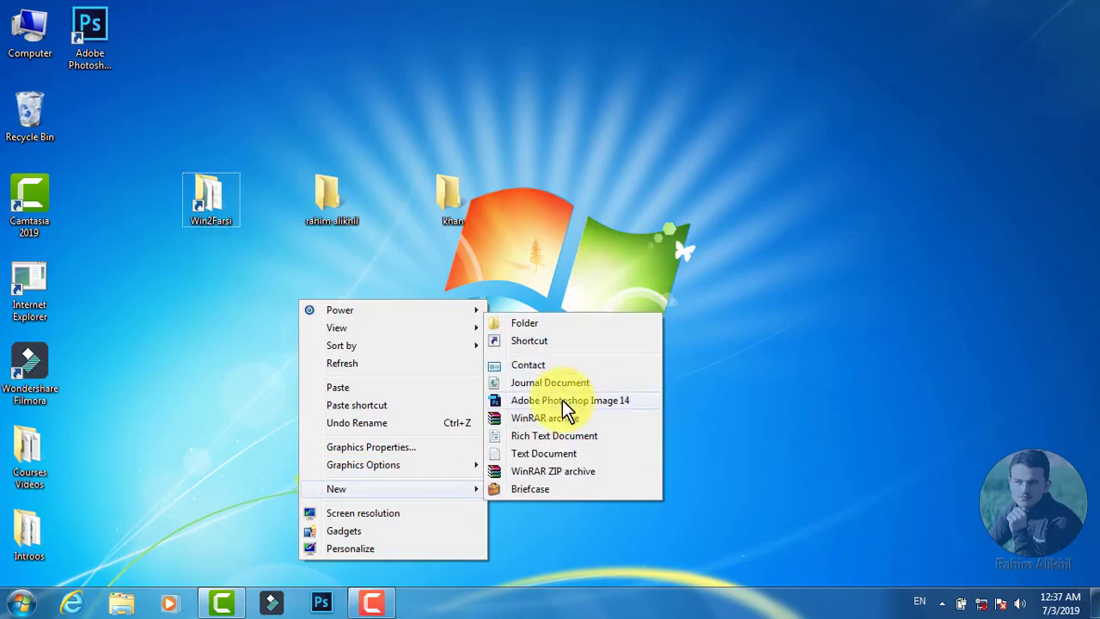
{"action": "left_click", "coordinate": [567, 400]}
{"action": "left_click_drag", "start_coordinate": [326, 366], "coordinate": [91, 138]}
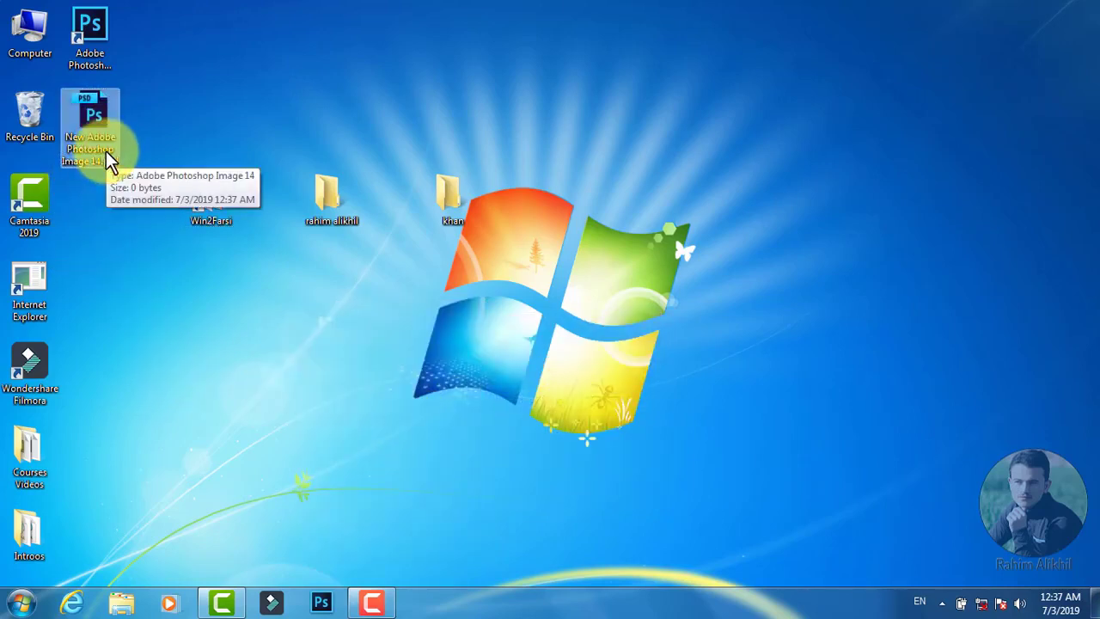
Review the remaining new item types, open the screen resolution settings, and check the display choices, keeping Mobile PC Display.
{"action": "right_click", "coordinate": [382, 335]}
{"action": "mouse_move", "coordinate": [490, 263]}
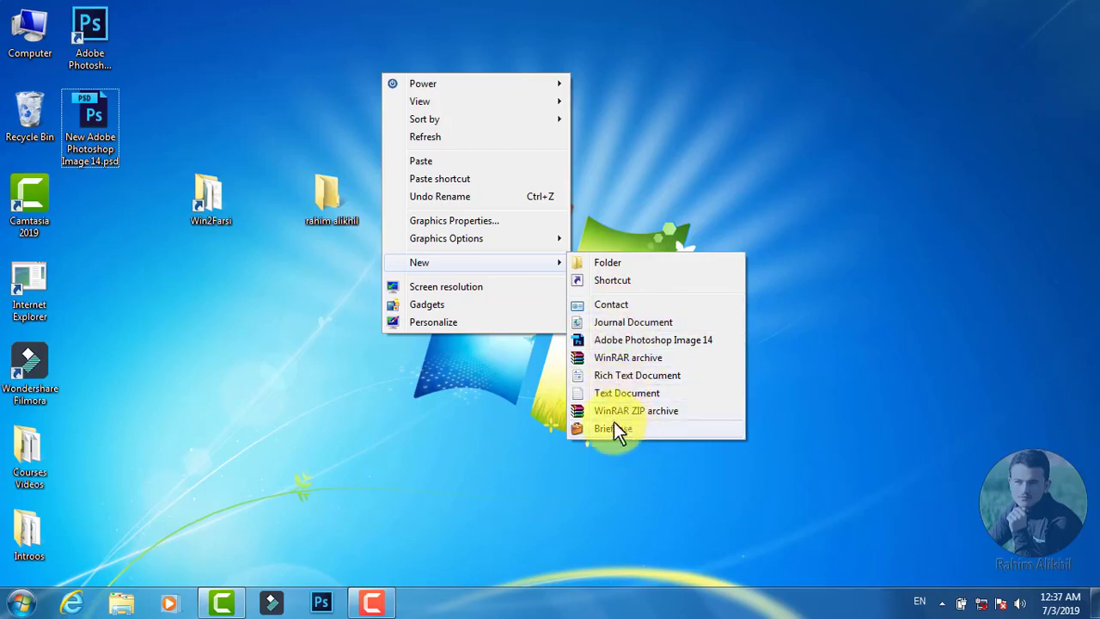
{"action": "left_click", "coordinate": [445, 288]}
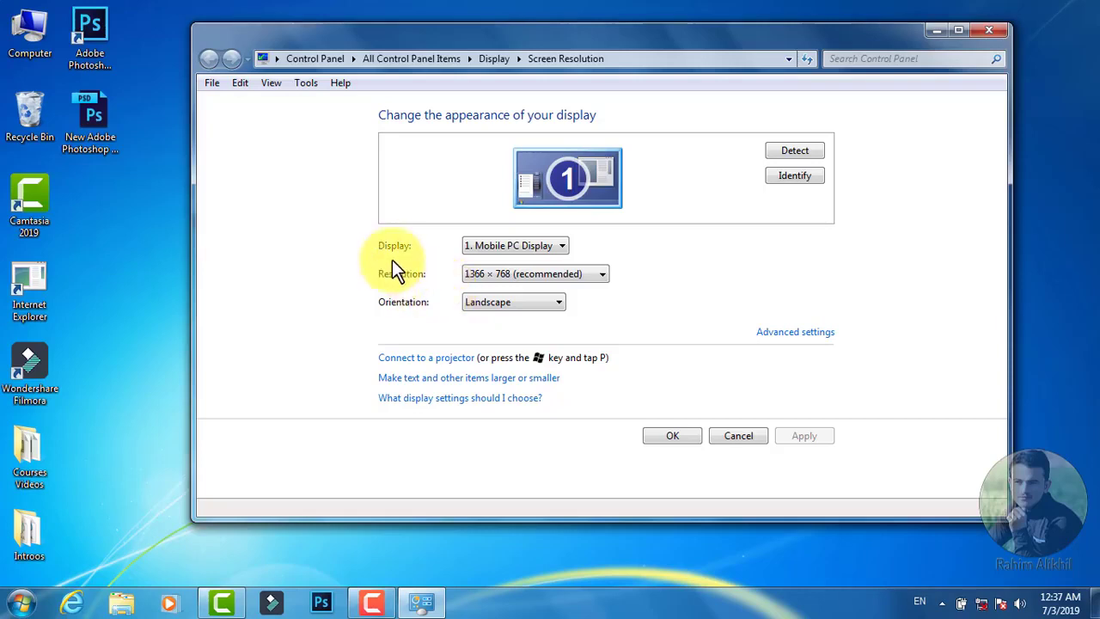
{"action": "left_click", "coordinate": [510, 245]}
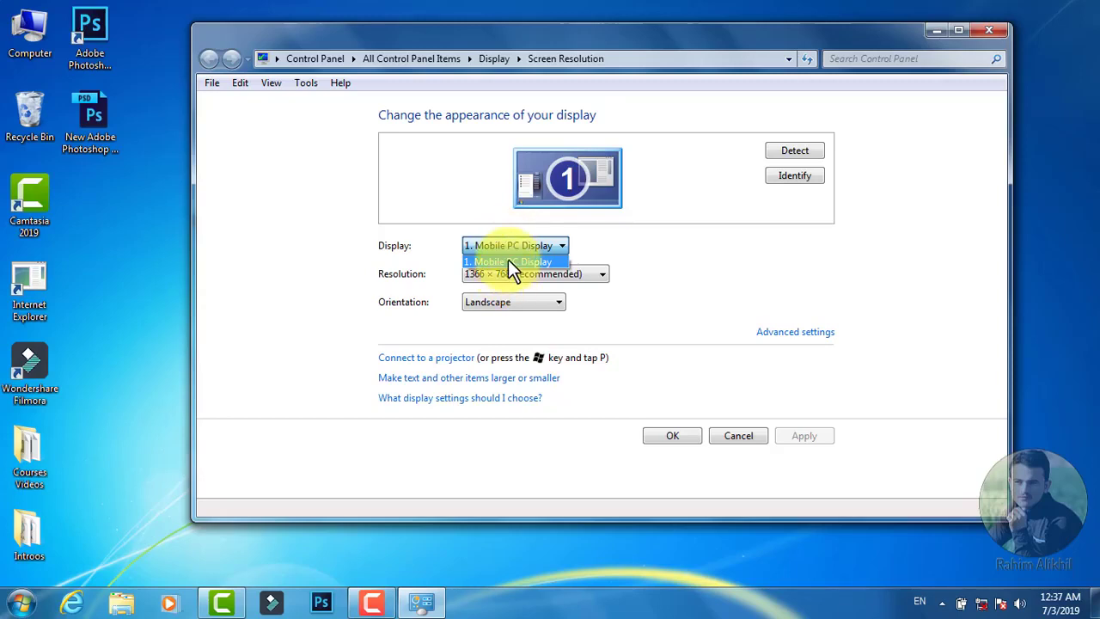
{"action": "left_click", "coordinate": [511, 261]}
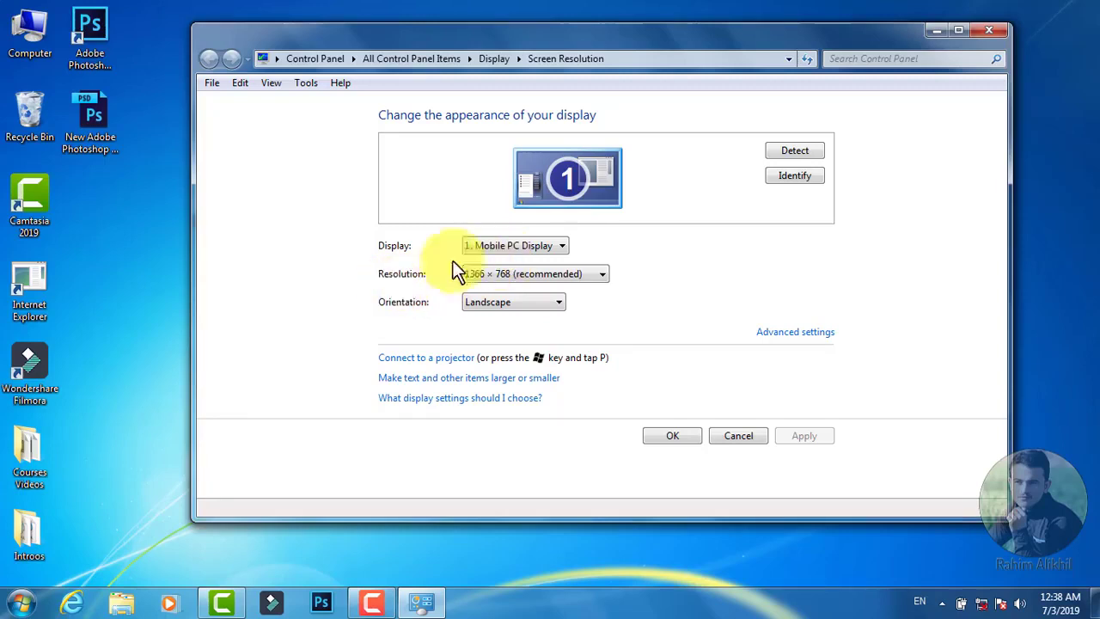
{"action": "left_click", "coordinate": [517, 245]}
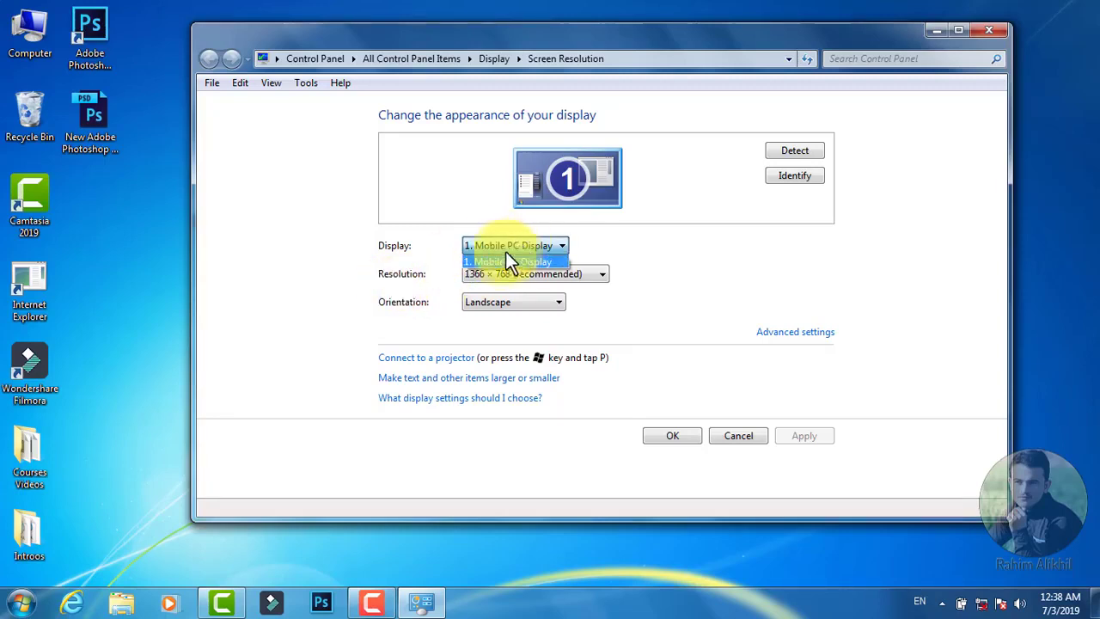
{"action": "left_click", "coordinate": [427, 280]}
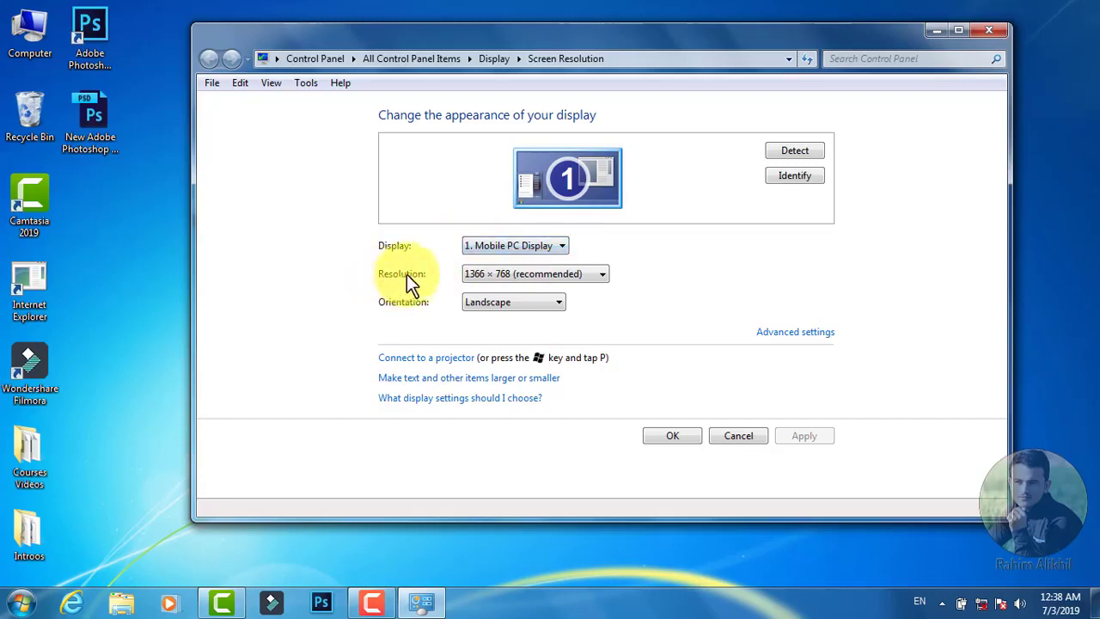
Set the screen resolution to 800 × 600, apply it, and keep the changed display settings.
{"action": "left_click", "coordinate": [504, 276]}
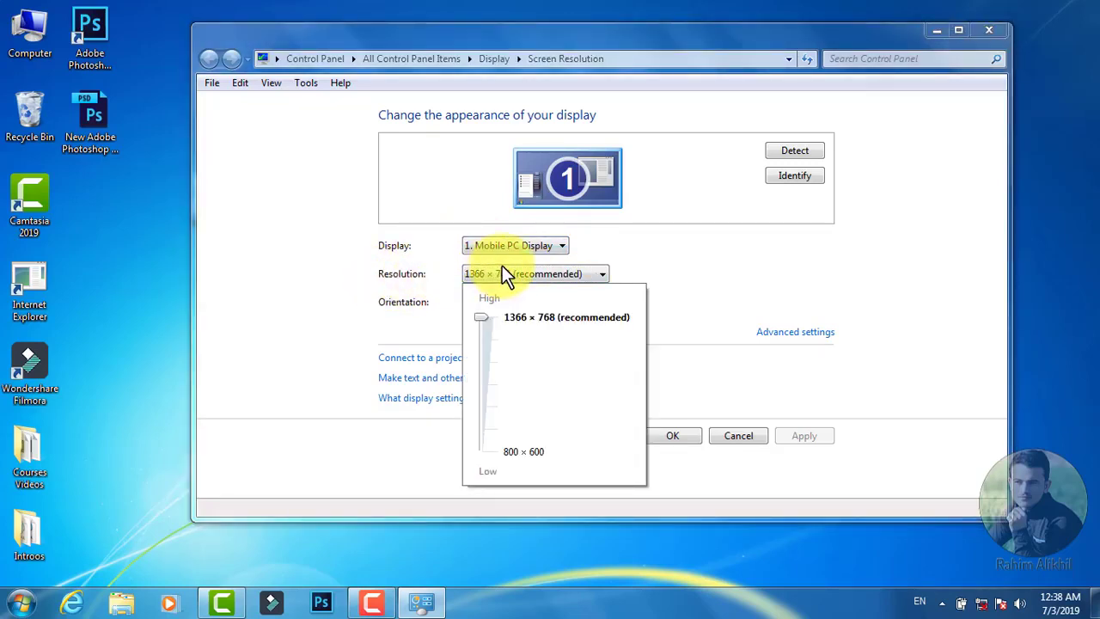
{"action": "left_click_drag", "start_coordinate": [486, 317], "coordinate": [481, 451]}
{"action": "left_click", "coordinate": [796, 453]}
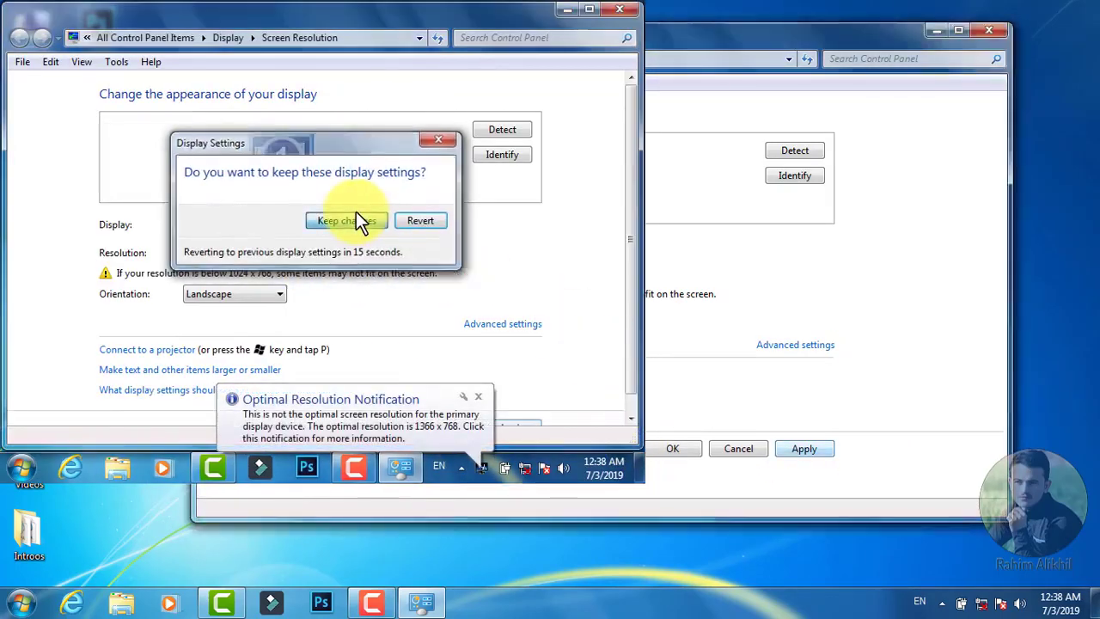
{"action": "left_click", "coordinate": [356, 215]}
Set the screen resolution to 1366 × 768 (recommended), apply it, and keep the changed display settings.
{"action": "left_click", "coordinate": [247, 253]}
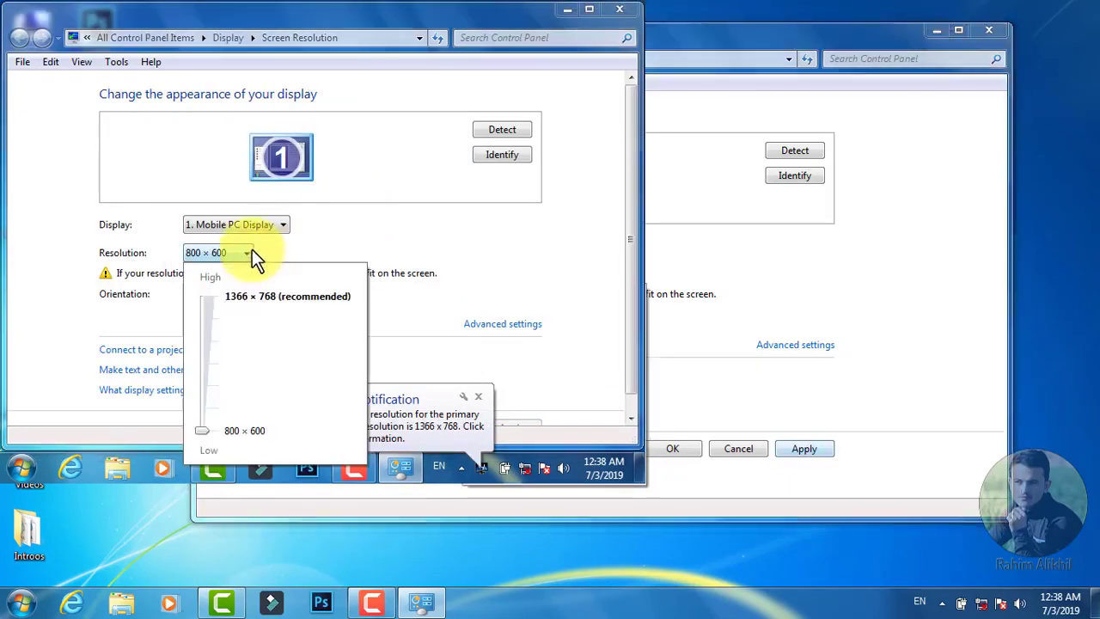
{"action": "left_click_drag", "start_coordinate": [206, 424], "coordinate": [208, 290]}
{"action": "left_click", "coordinate": [514, 228]}
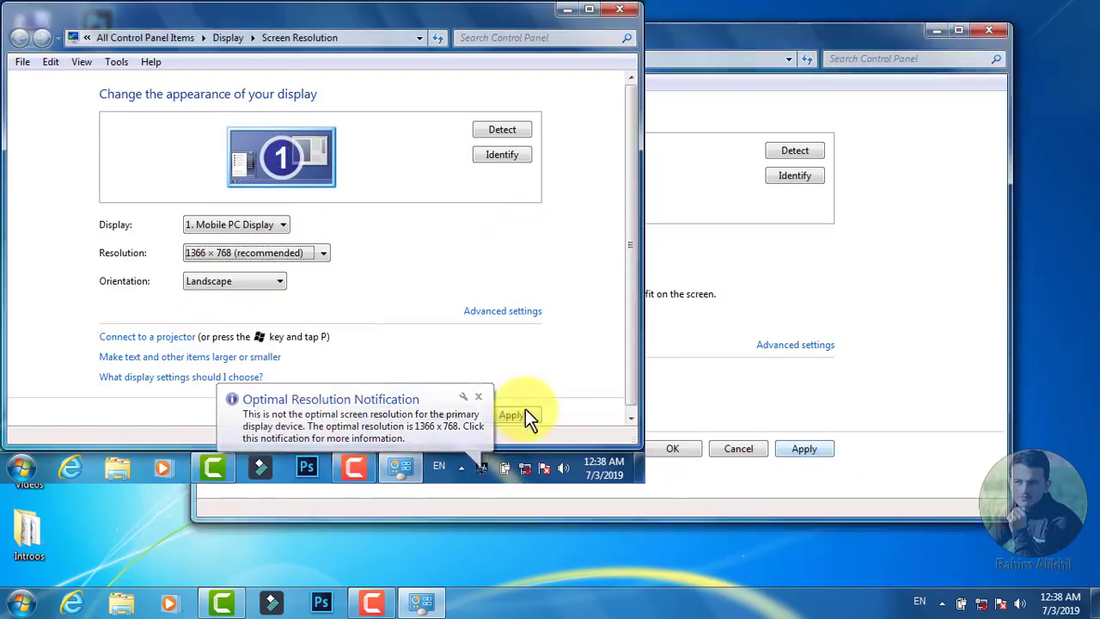
{"action": "left_click", "coordinate": [516, 416]}
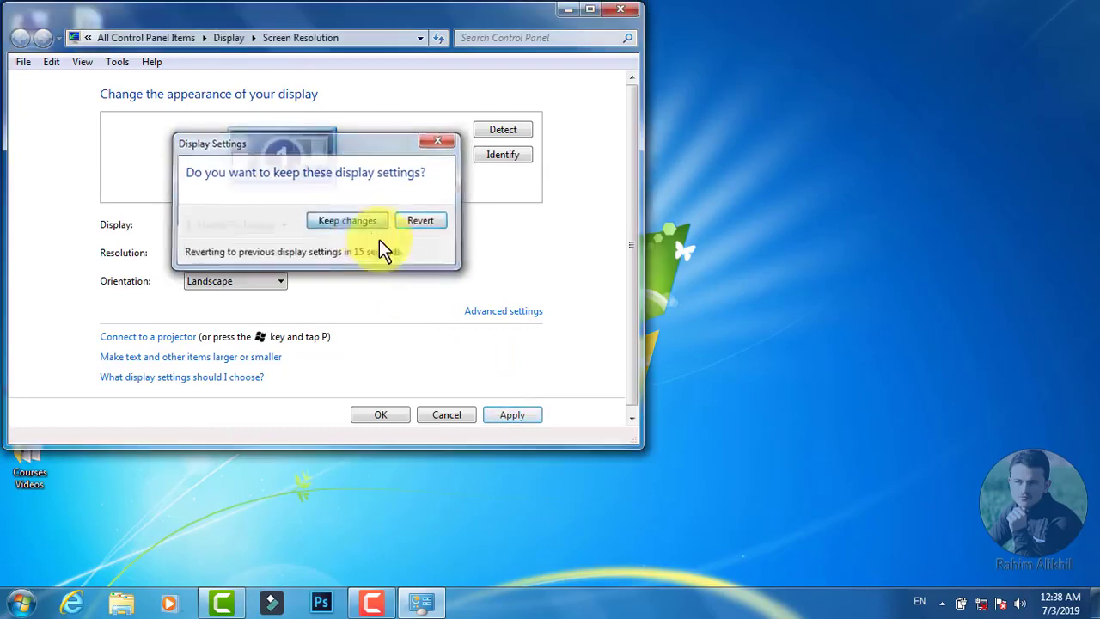
{"action": "left_click", "coordinate": [378, 227]}
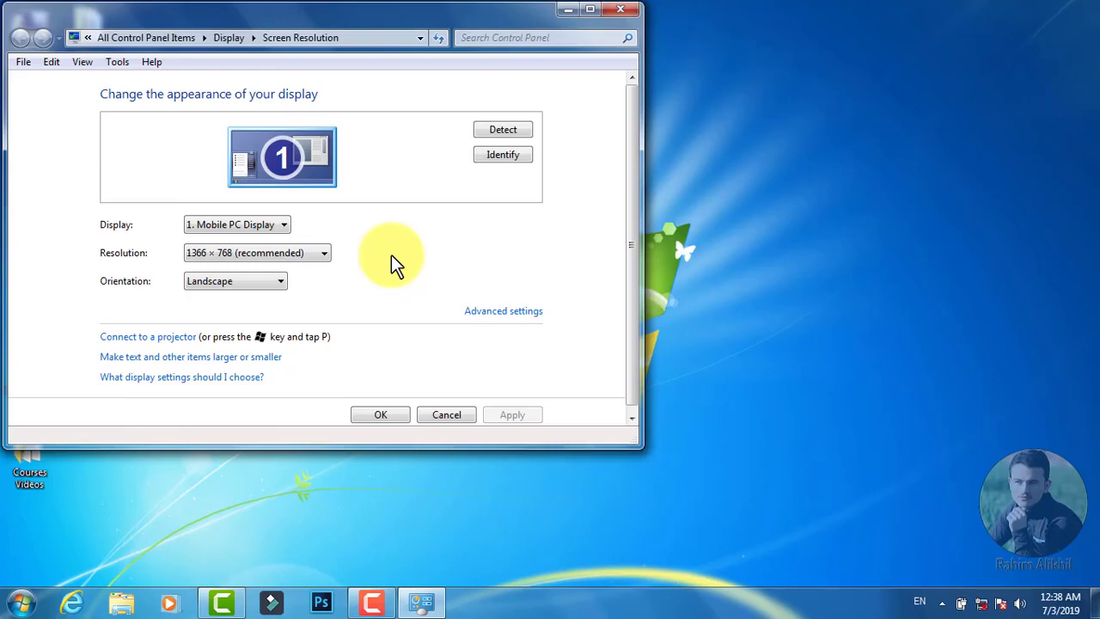
Set the display orientation to Portrait, apply it, and keep the changed display settings.
{"action": "left_click", "coordinate": [212, 281]}
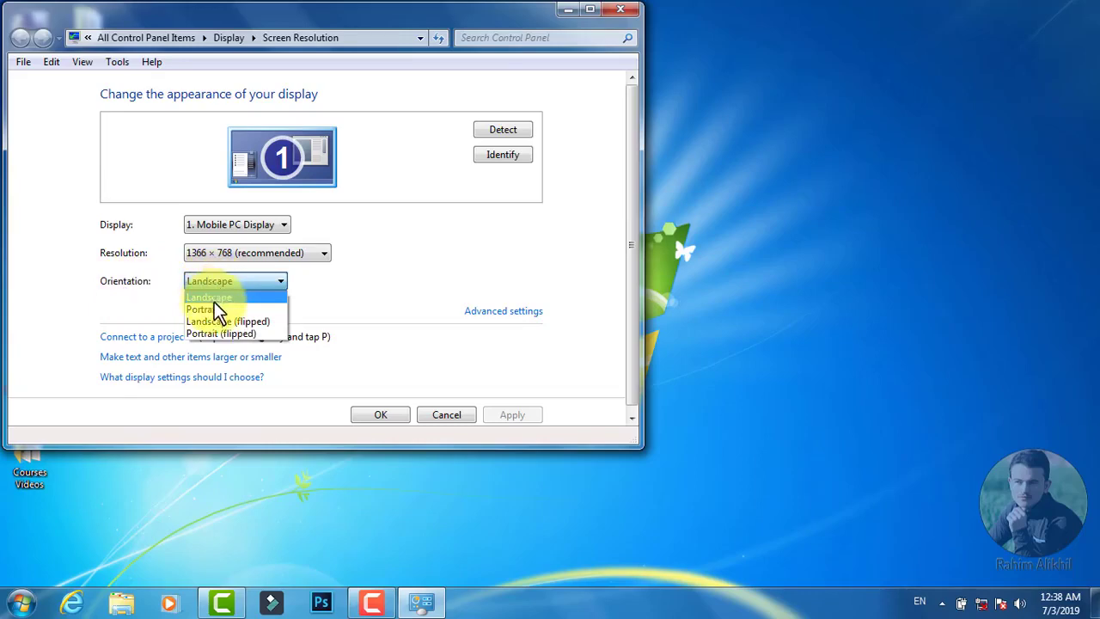
{"action": "left_click", "coordinate": [214, 308]}
{"action": "left_click", "coordinate": [518, 415]}
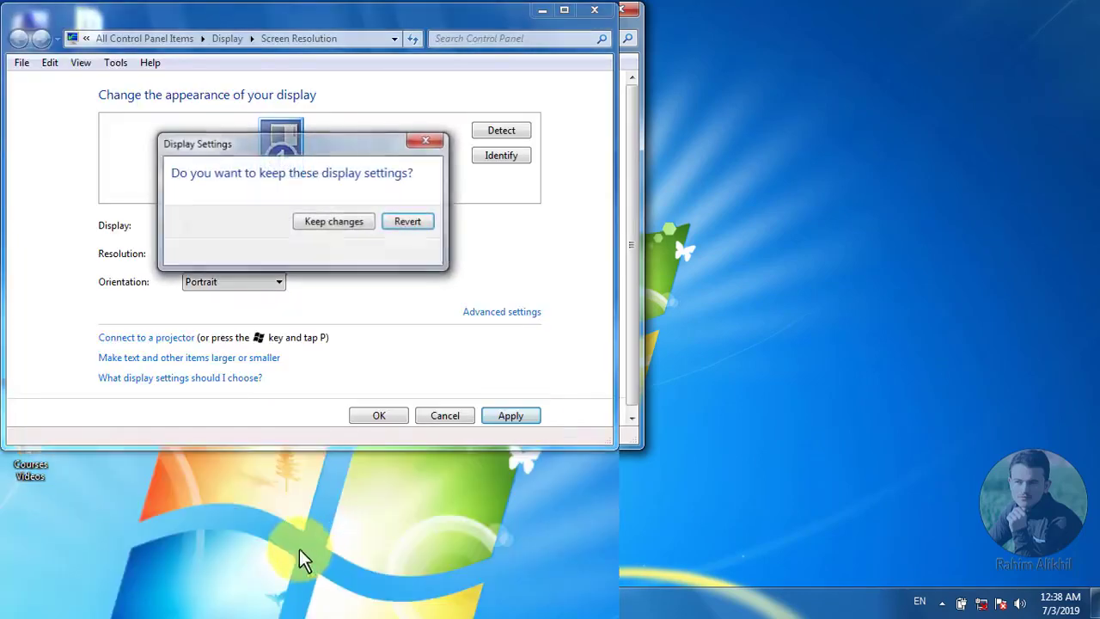
{"action": "left_click", "coordinate": [328, 221]}
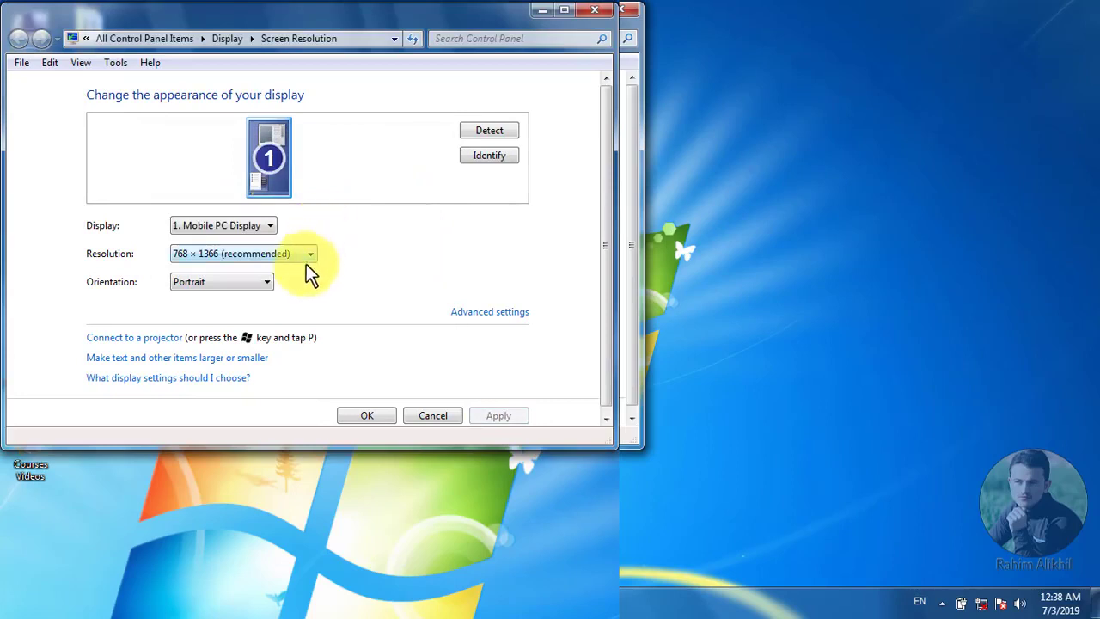
Set the display orientation back to Landscape, apply and keep the change, and close the screen resolution settings.
{"action": "left_click", "coordinate": [205, 286]}
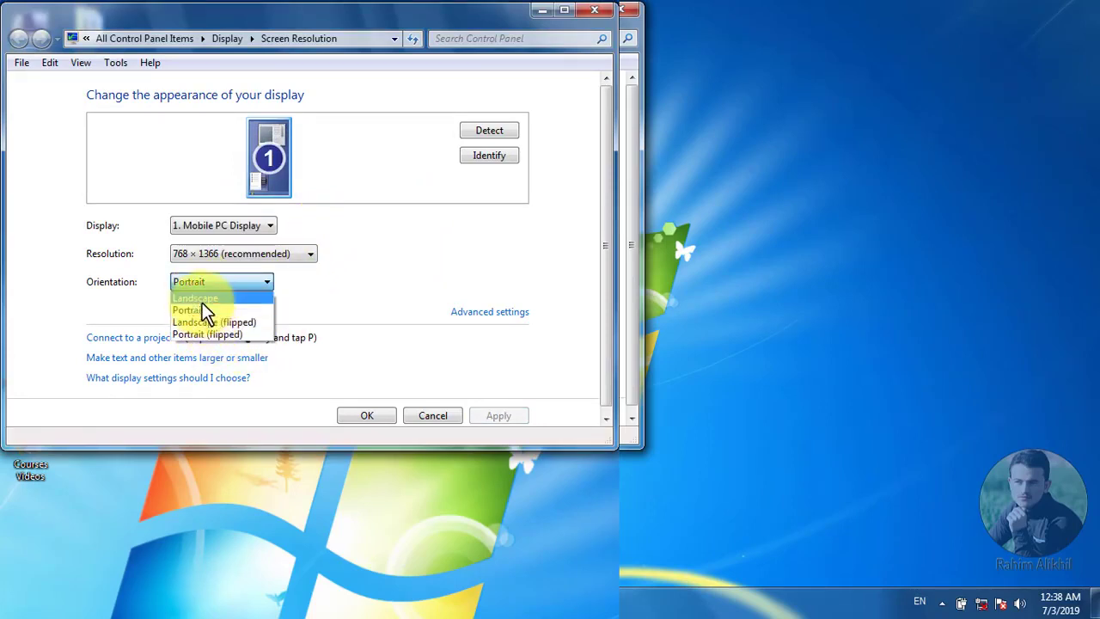
{"action": "left_click", "coordinate": [207, 298]}
{"action": "left_click", "coordinate": [490, 416]}
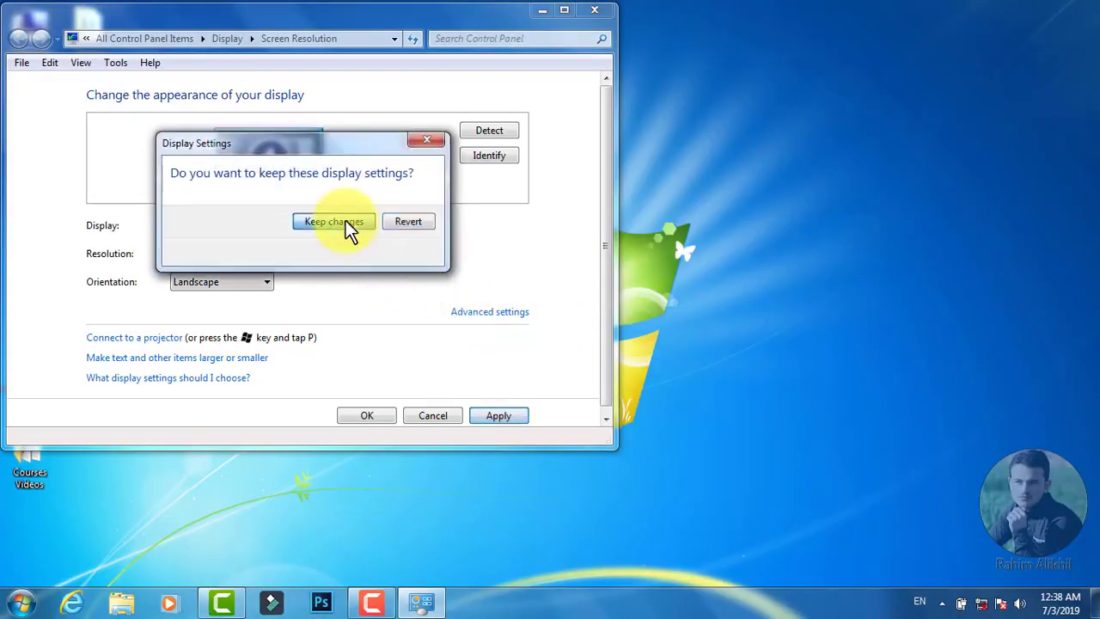
{"action": "left_click", "coordinate": [345, 220]}
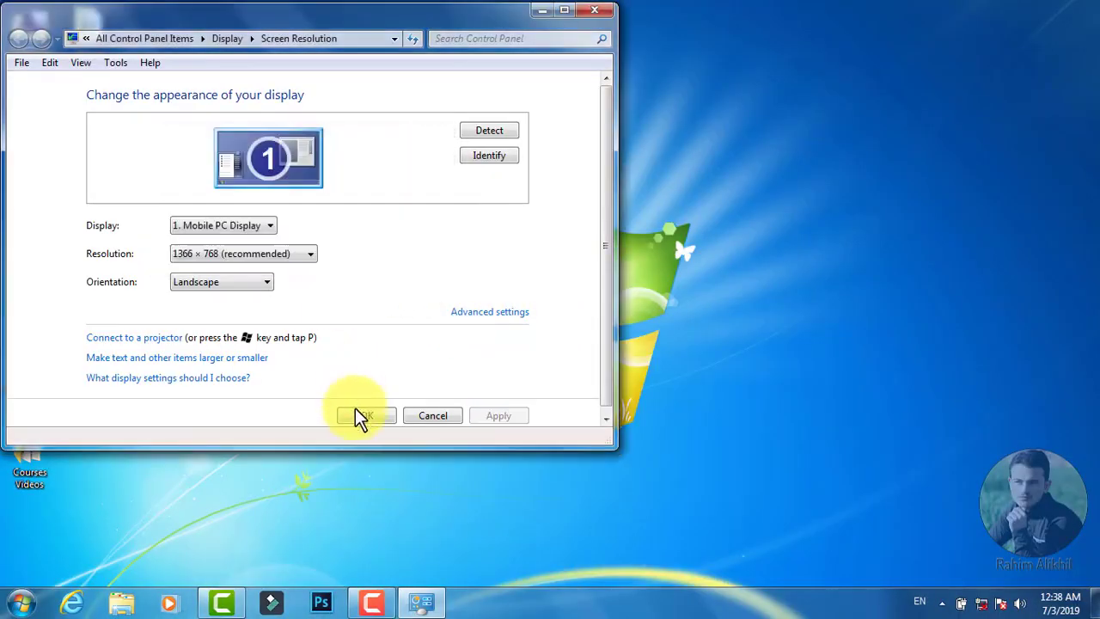
{"action": "left_click", "coordinate": [356, 409]}
Open the desktop gadget gallery, look over the available gadgets such as Clock and Weather, and close the gallery.
{"action": "right_click", "coordinate": [446, 222]}
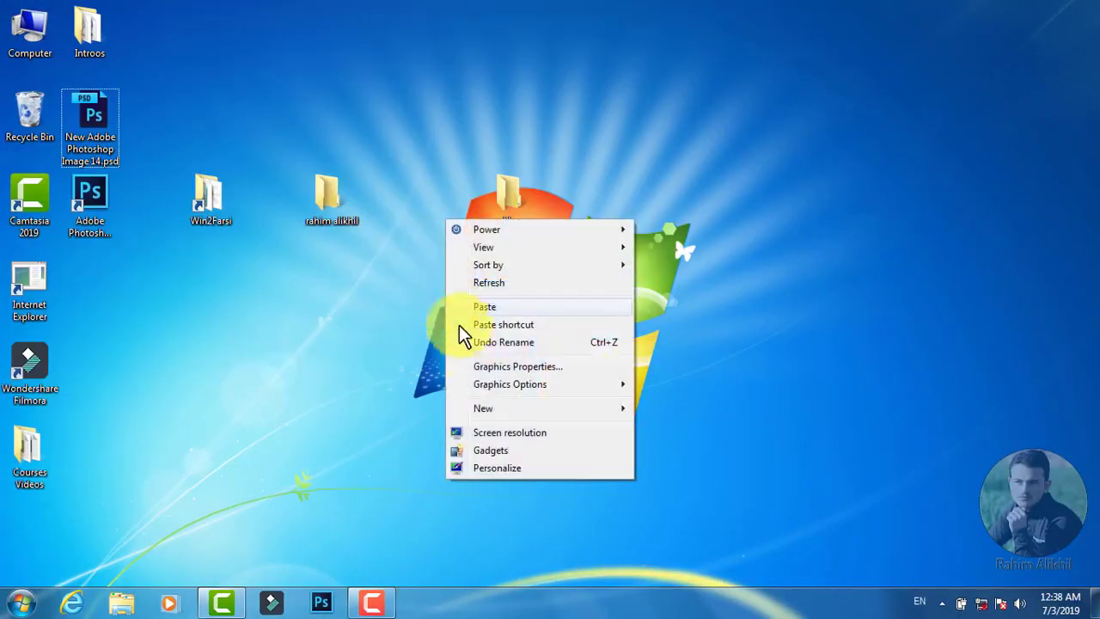
{"action": "left_click", "coordinate": [501, 450]}
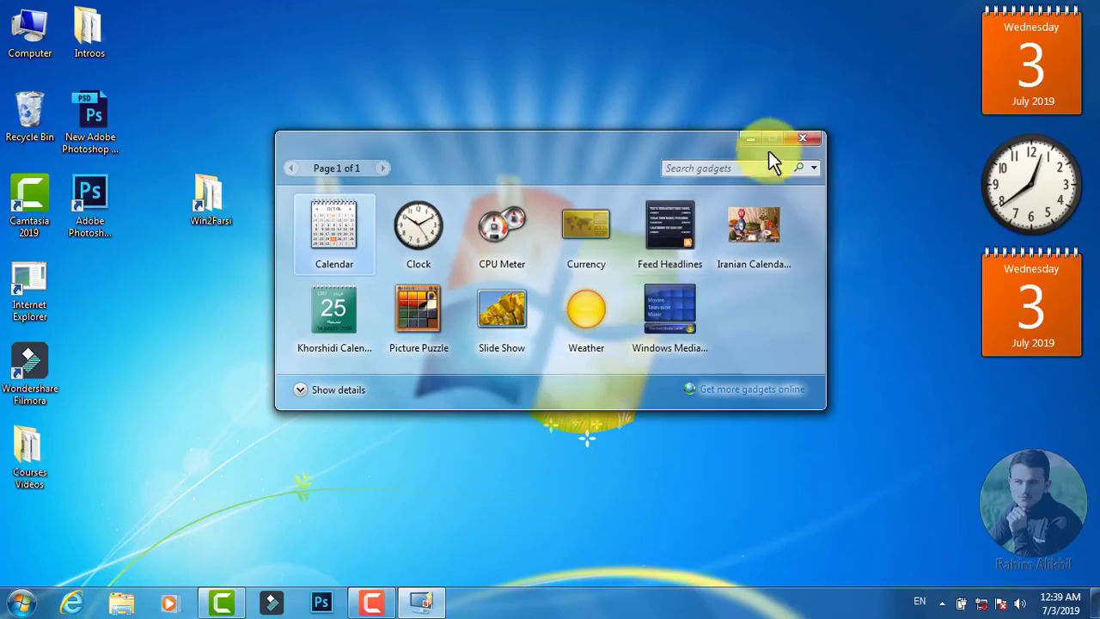
{"action": "left_click", "coordinate": [796, 141]}
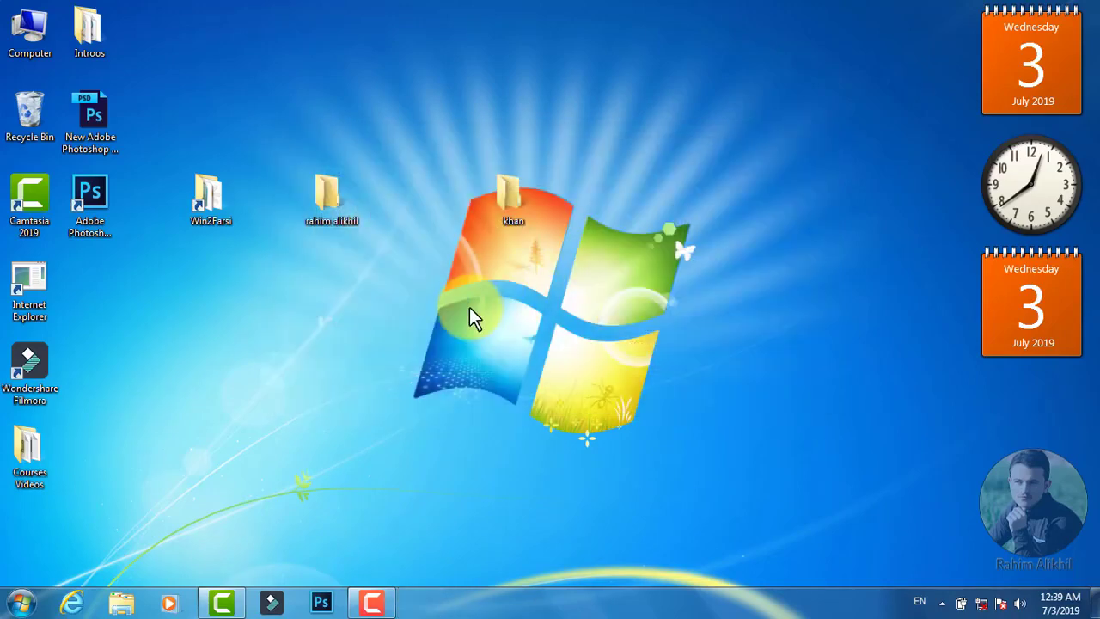